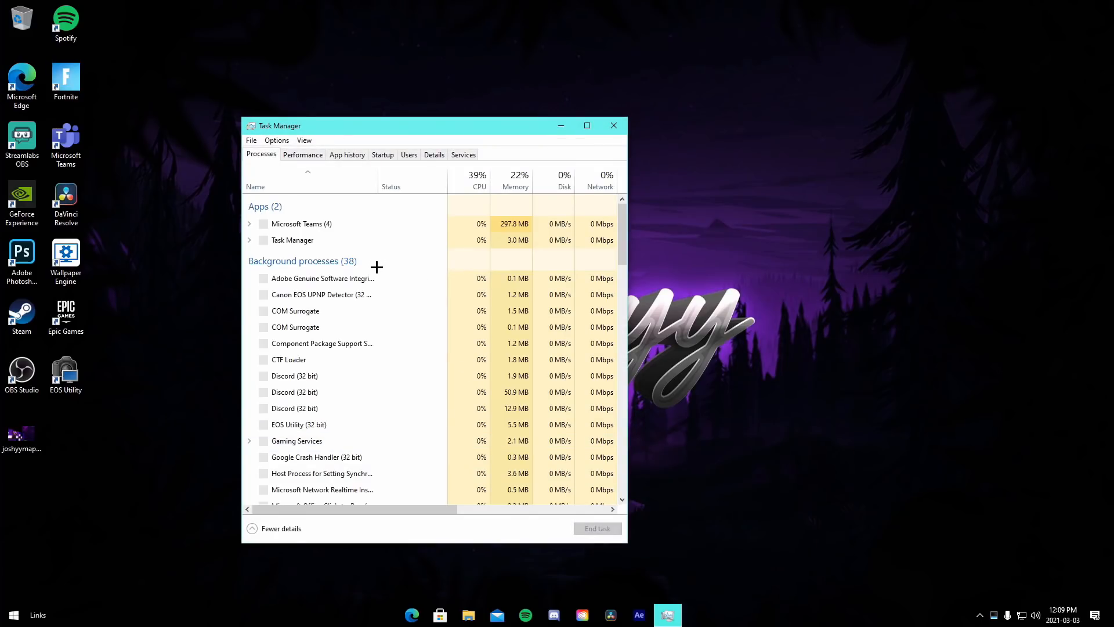
- Examine the computer's performance figures in Task Manager
click(311, 155)
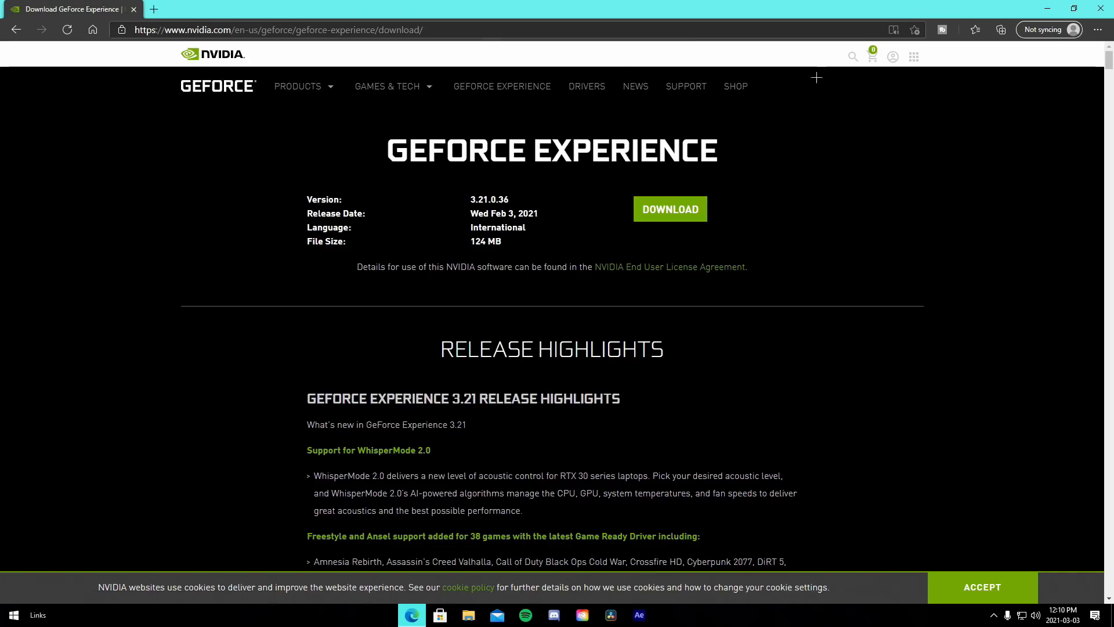
- Close the GeForce Experience download page, launch GeForce Experience and look at its drivers section
click(1107, 4)
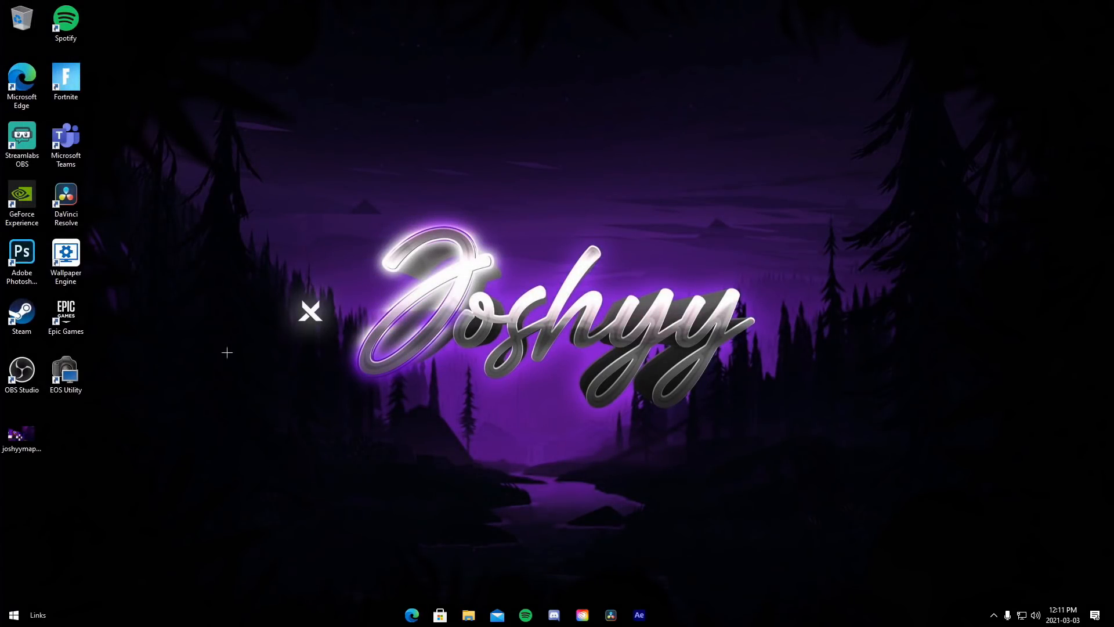
double_click(22, 202)
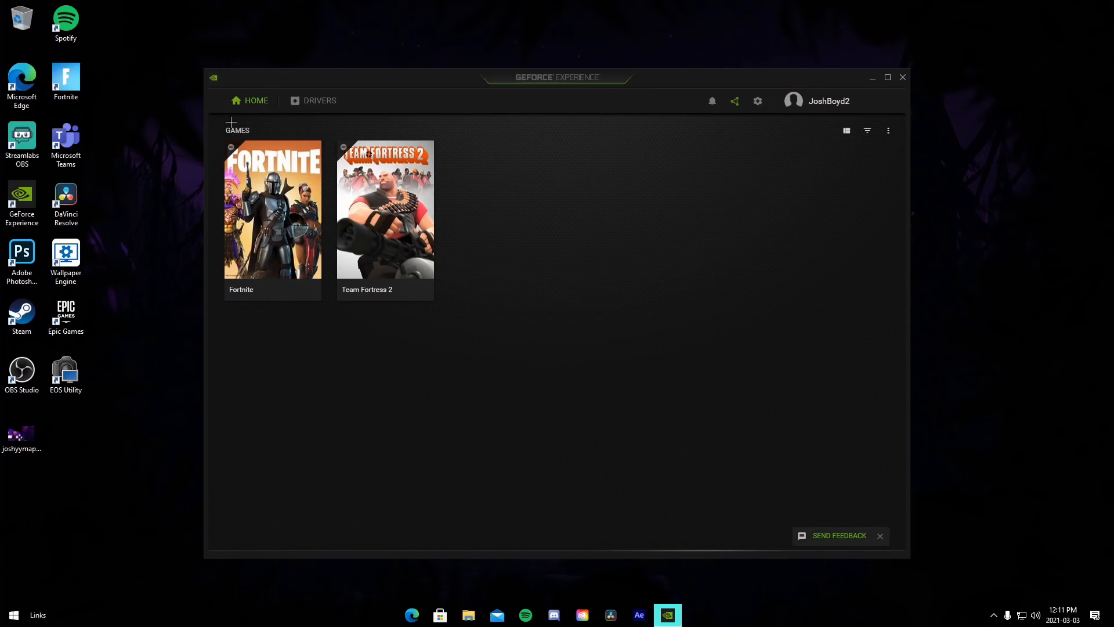
click(313, 103)
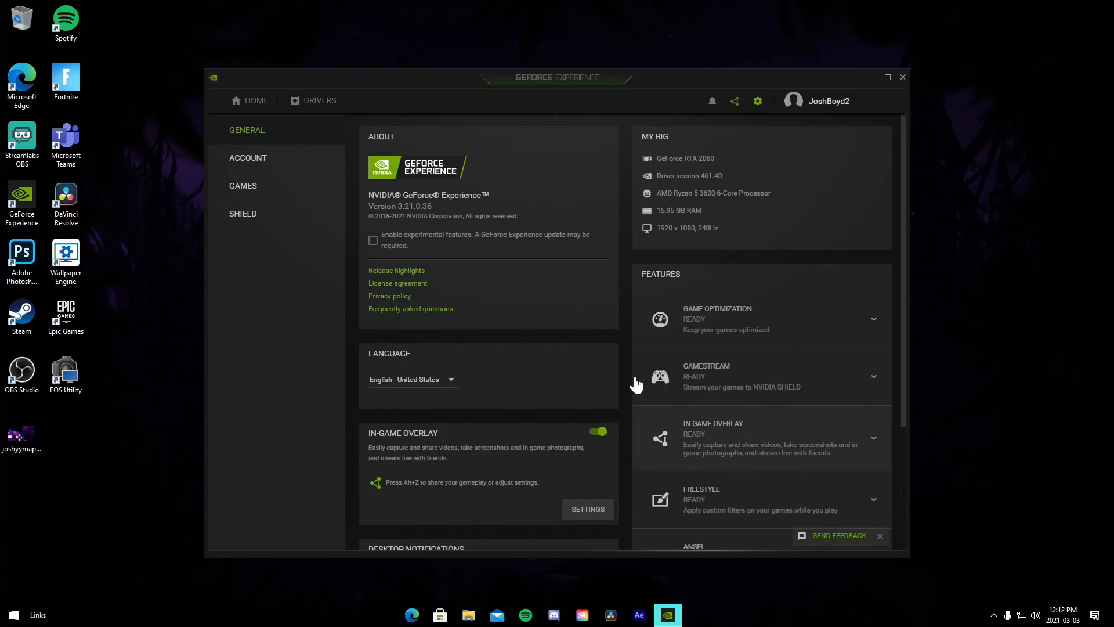
- Review the general settings and feature list, including the in-game overlay, in GeForce Experience
scroll(754, 431, down, 1)
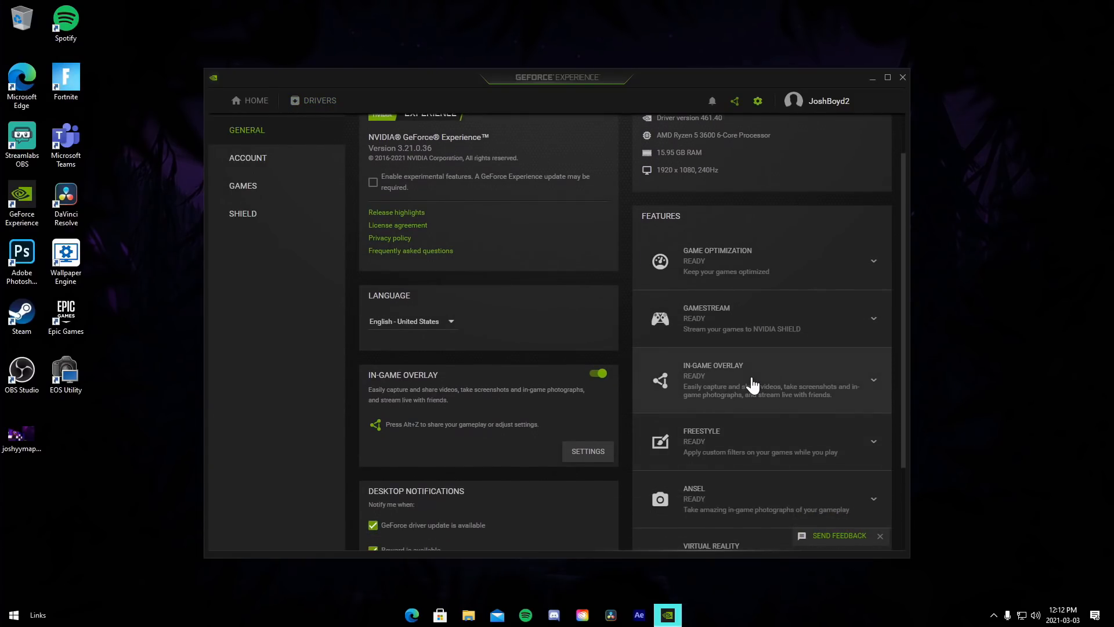
click(753, 386)
scroll(684, 330, down, 2)
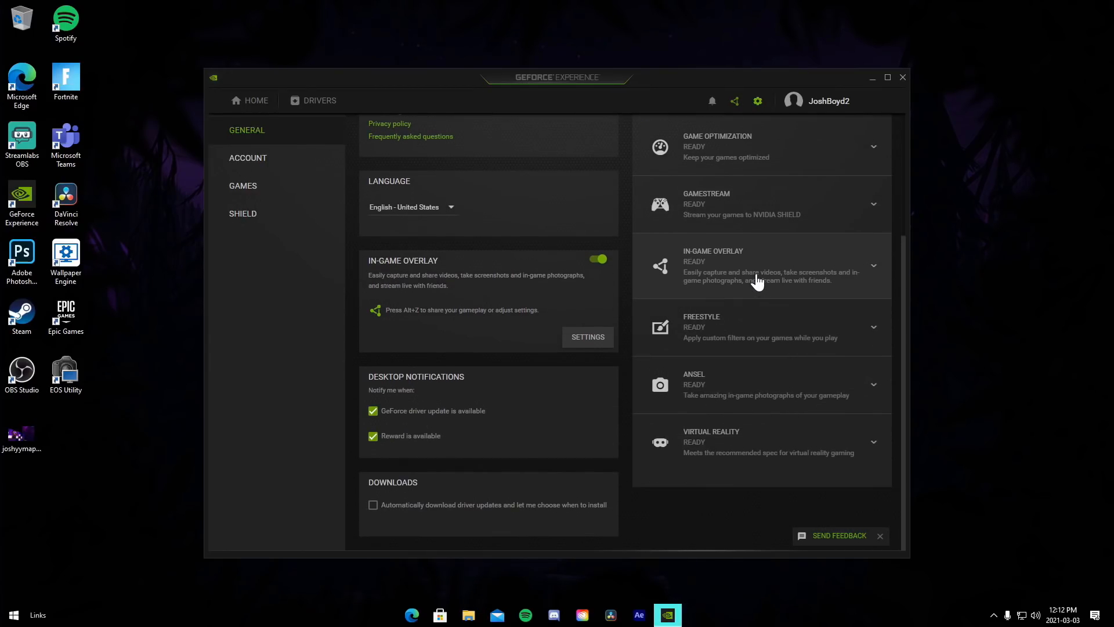
click(702, 346)
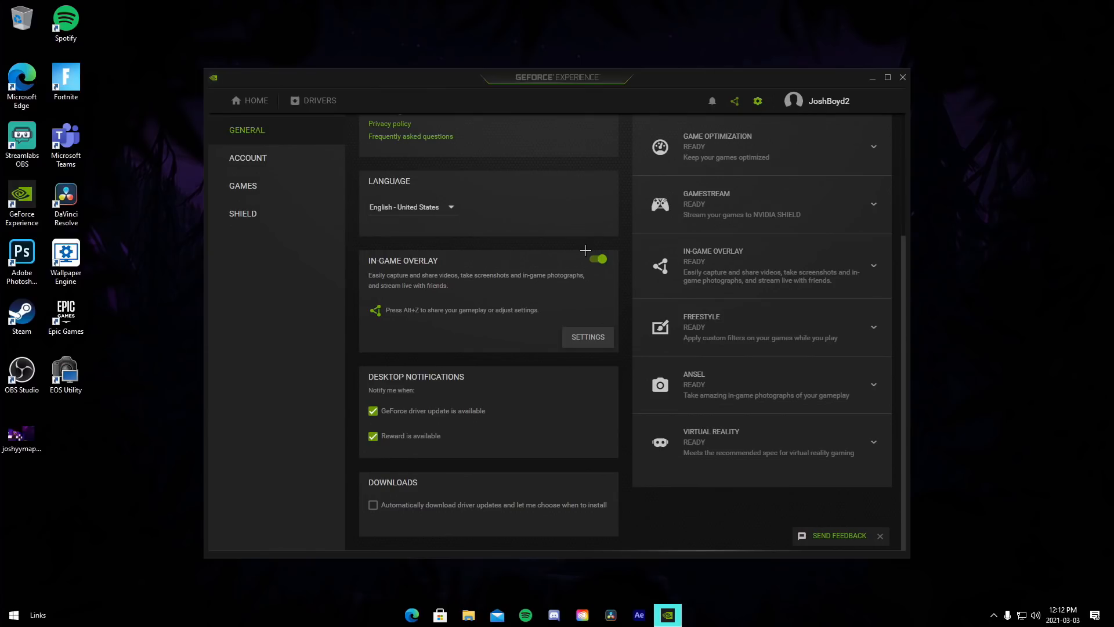
- Bring up the in-game overlay and open the Instant Replay settings
key(alt+z)
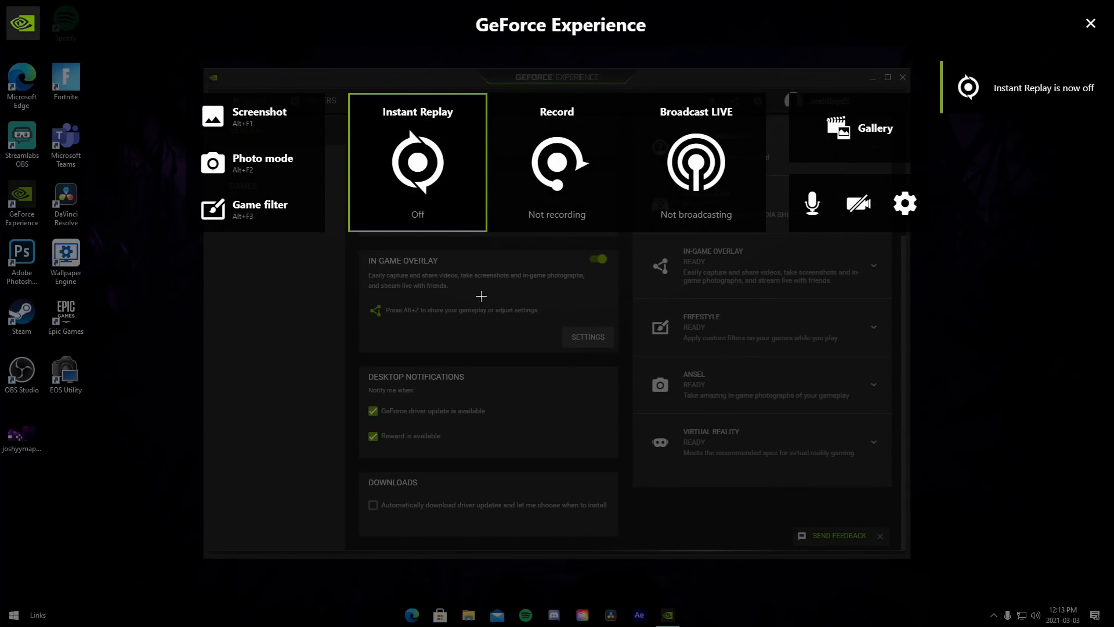
click(409, 217)
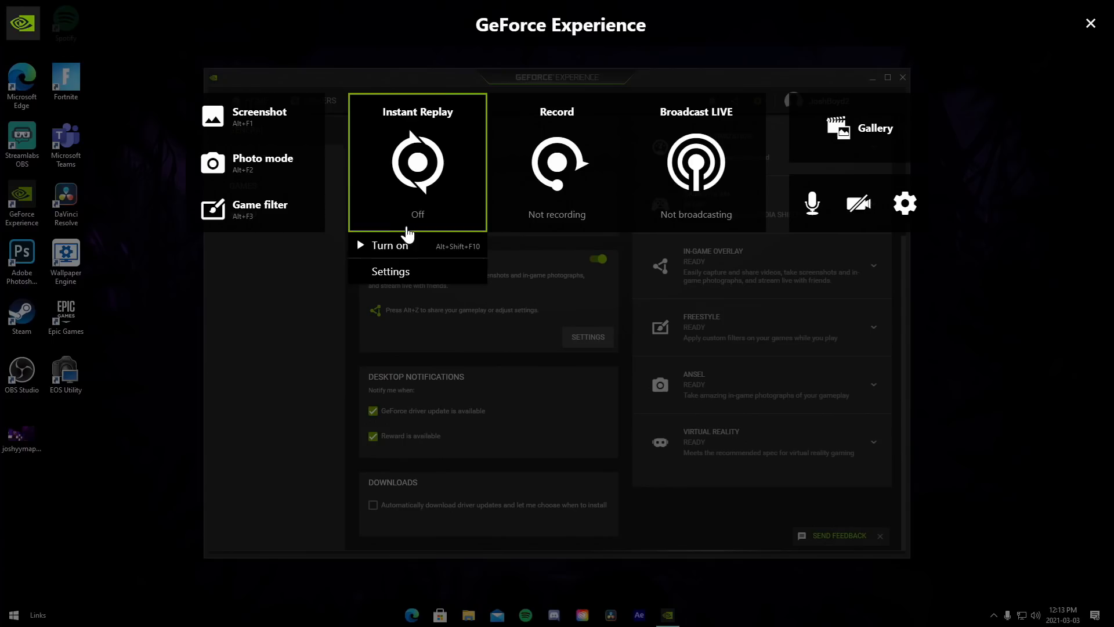
click(399, 165)
click(411, 181)
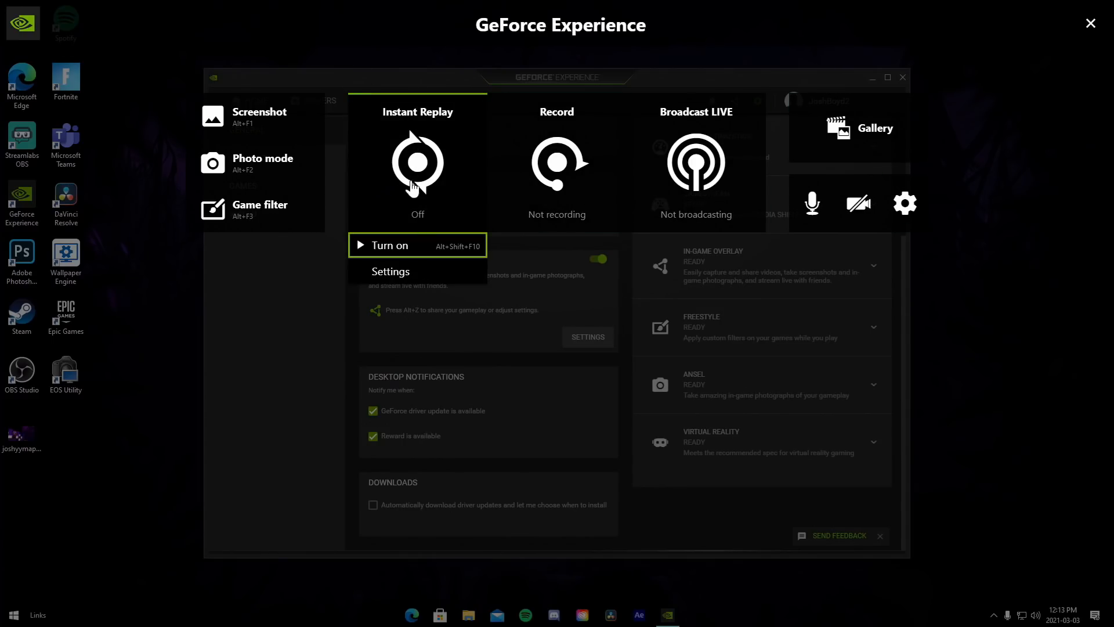
click(406, 271)
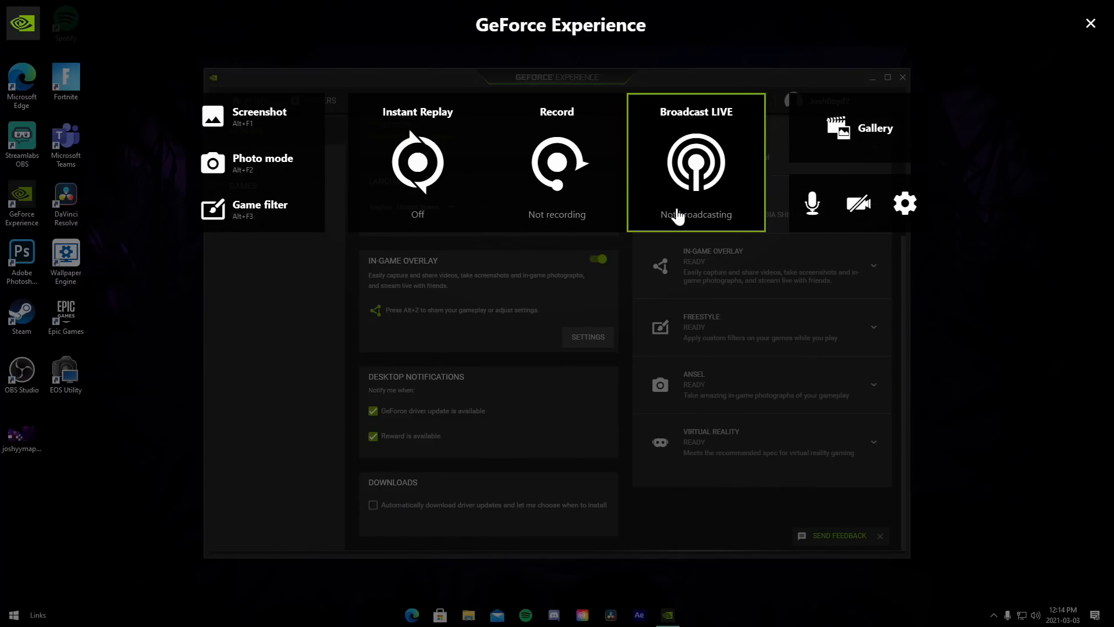
- Assign Alt+Q as the overlay shortcut for saving the last 0.5 minutes recorded
click(905, 203)
click(564, 262)
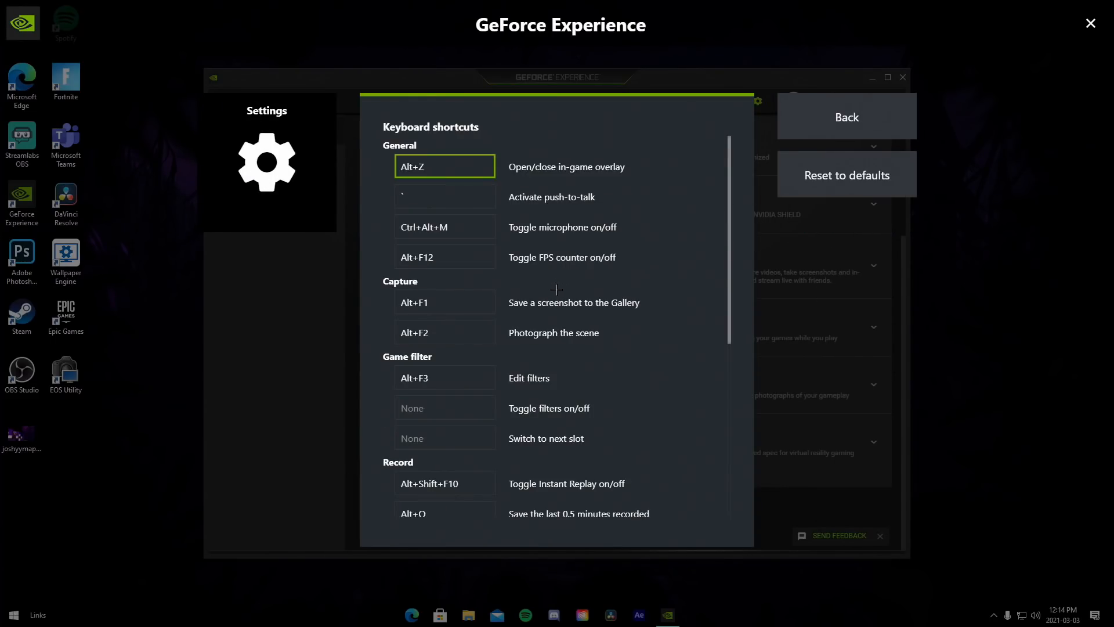
scroll(557, 289, down, 3)
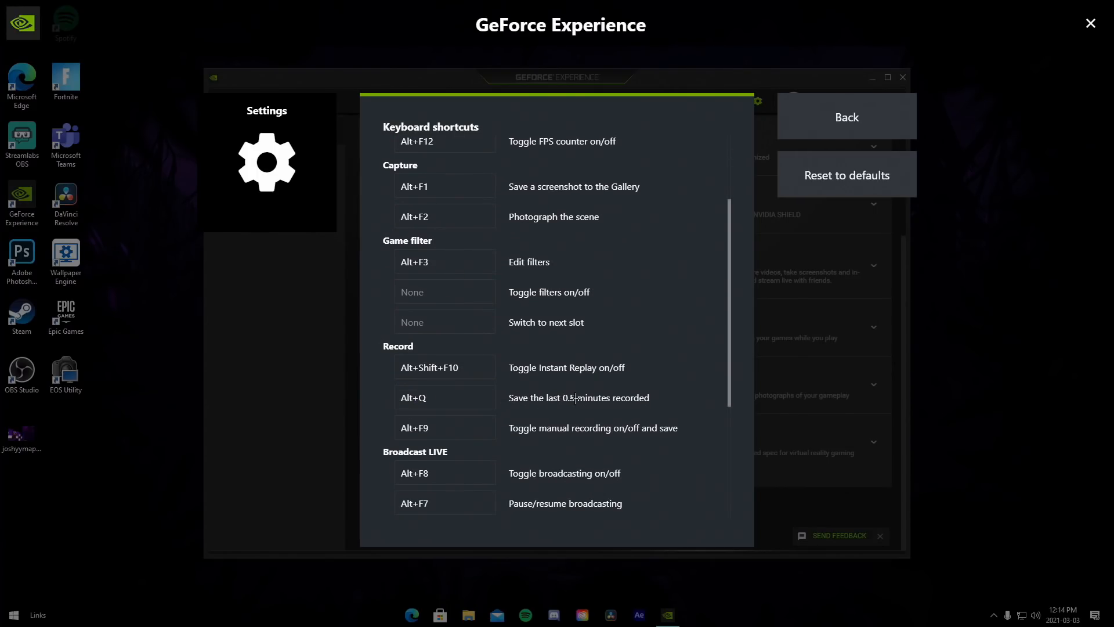
click(414, 405)
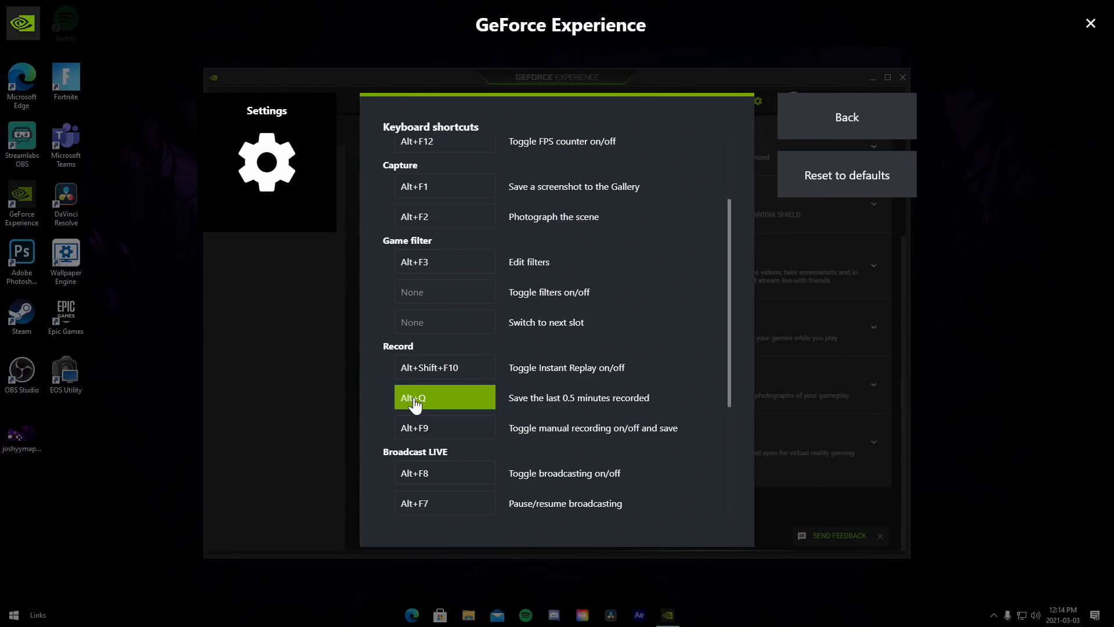
key(alt)
key(alt+q)
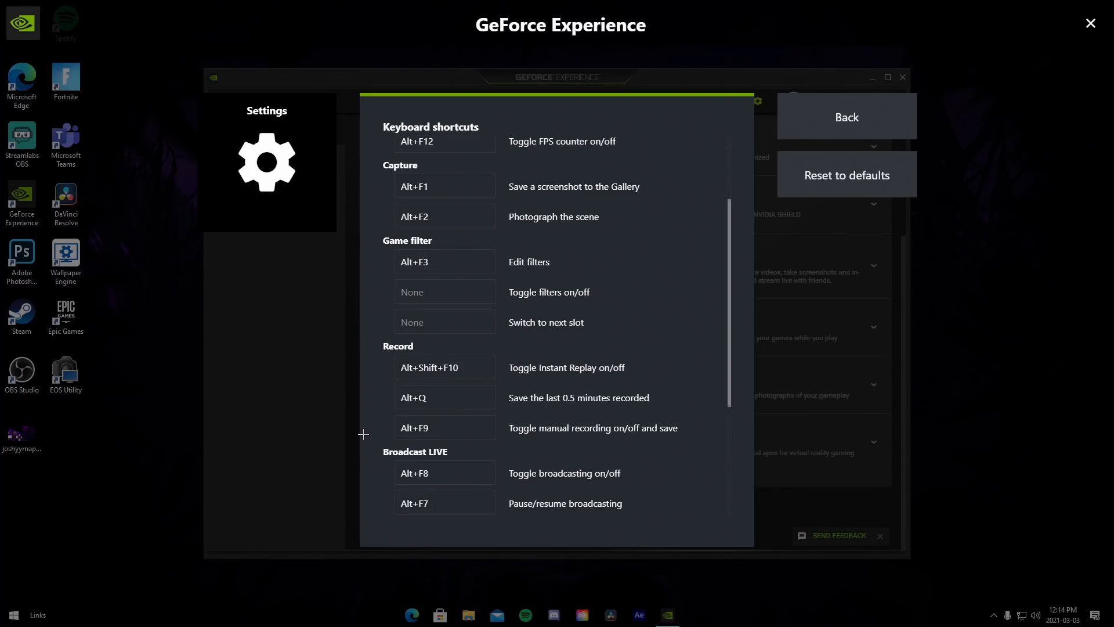
- Review the overlay's system sound, microphone and audio track settings, and save them
click(824, 129)
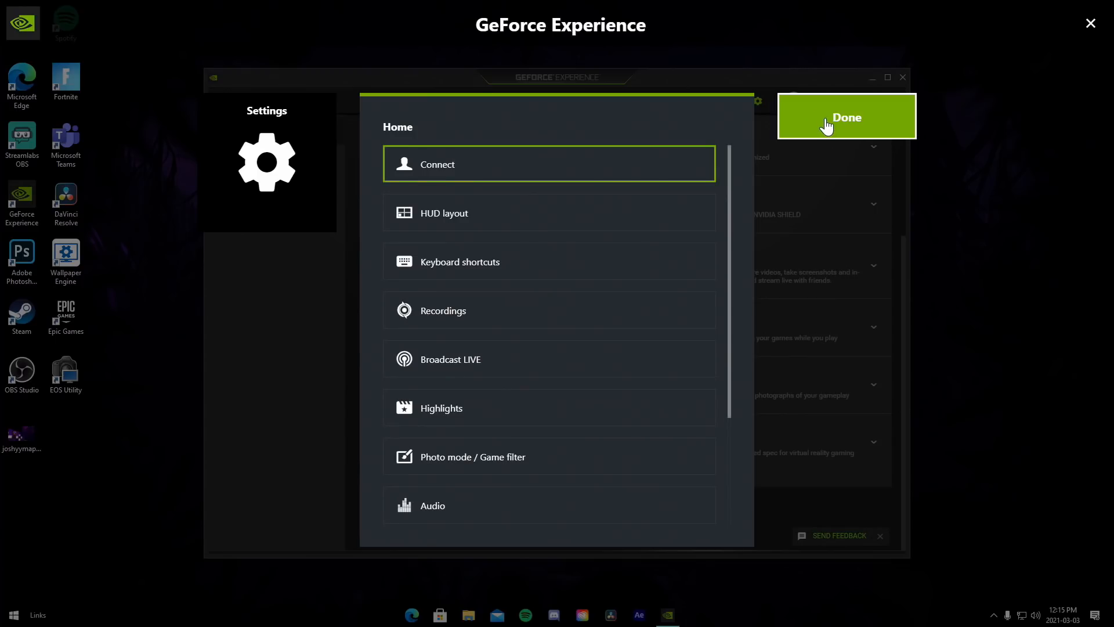
click(825, 129)
click(824, 198)
click(804, 321)
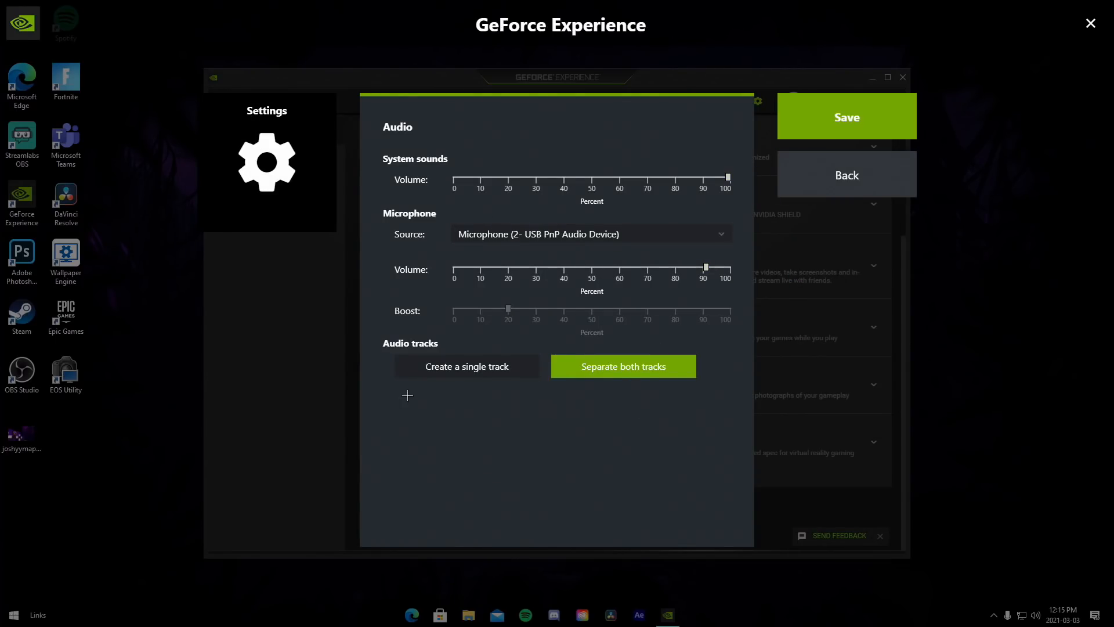
click(824, 122)
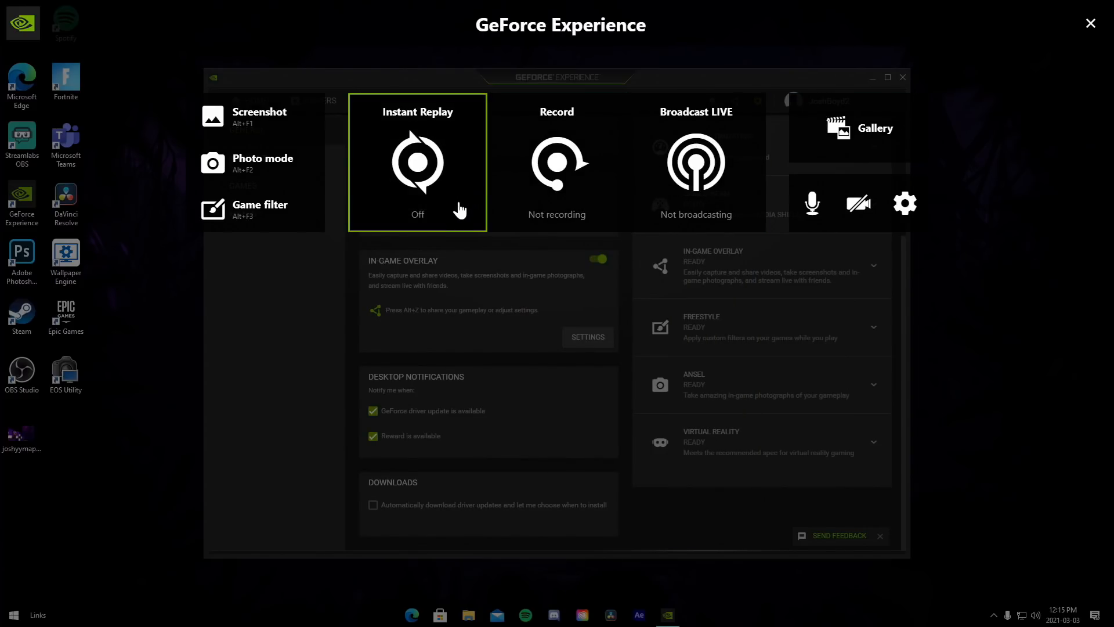
- Turn on Instant Replay from the in-game overlay
click(449, 193)
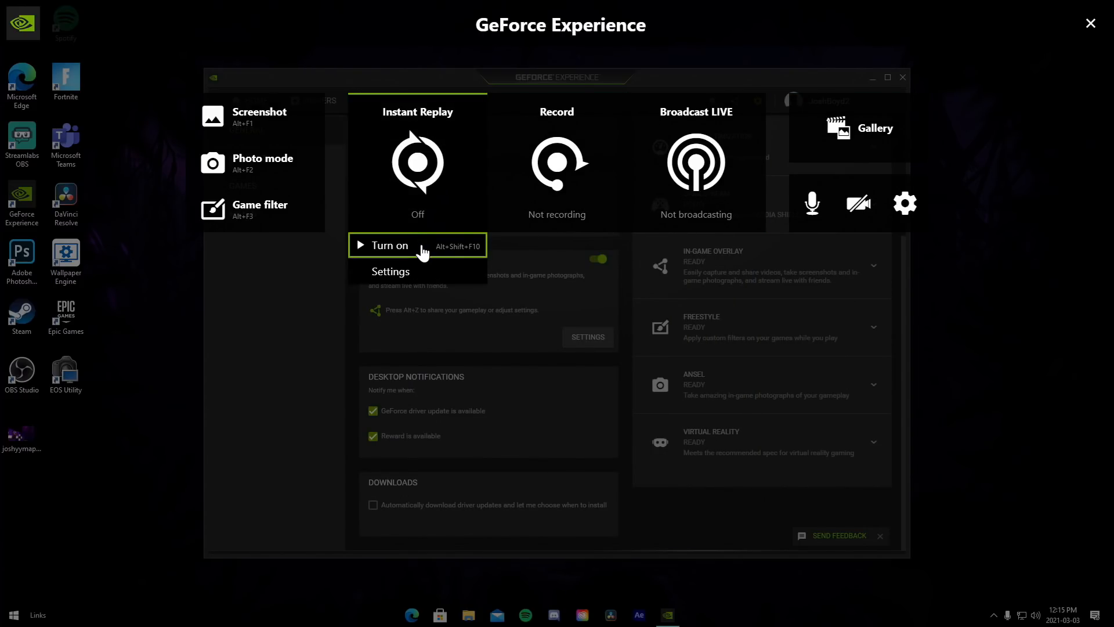
click(422, 251)
click(420, 249)
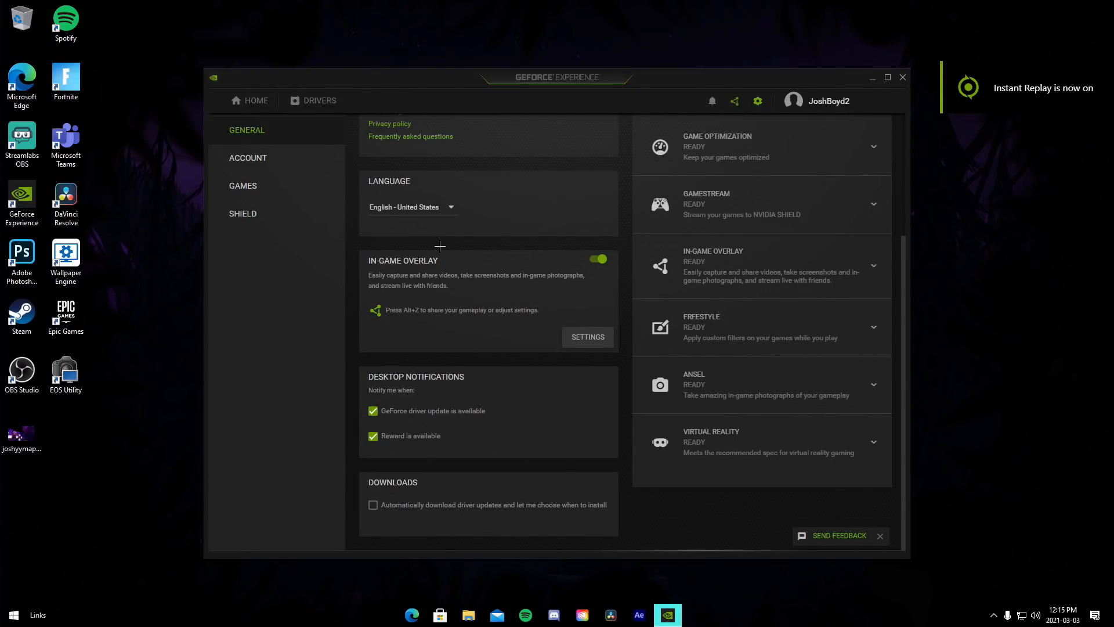
key(alt+F10)
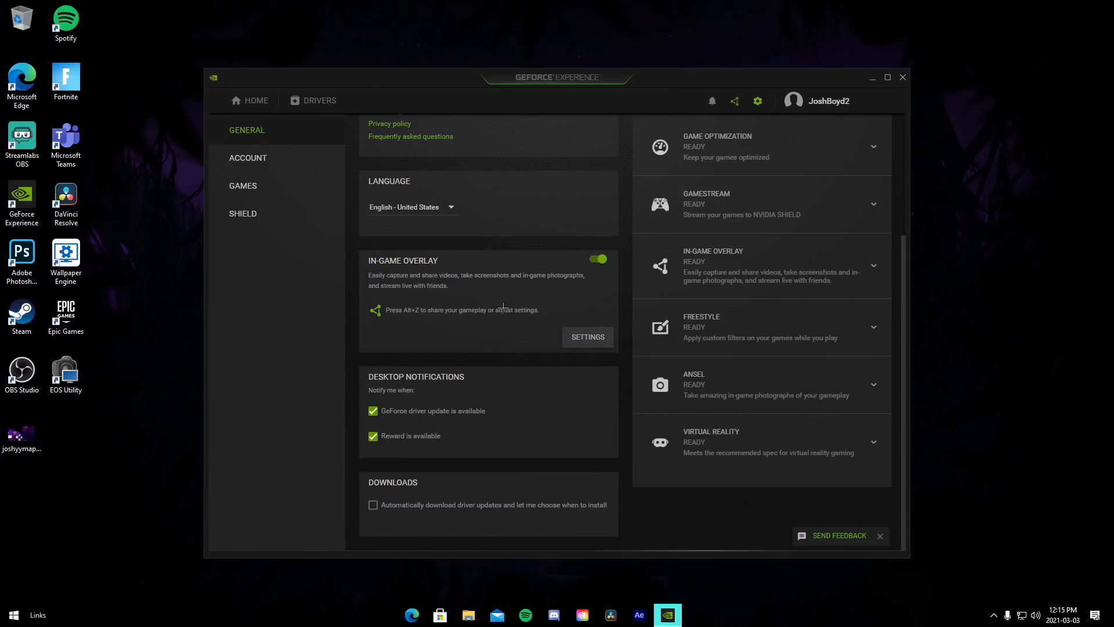
- Check the recording folders for temporary files and videos in the overlay settings, and close the overlay
click(588, 337)
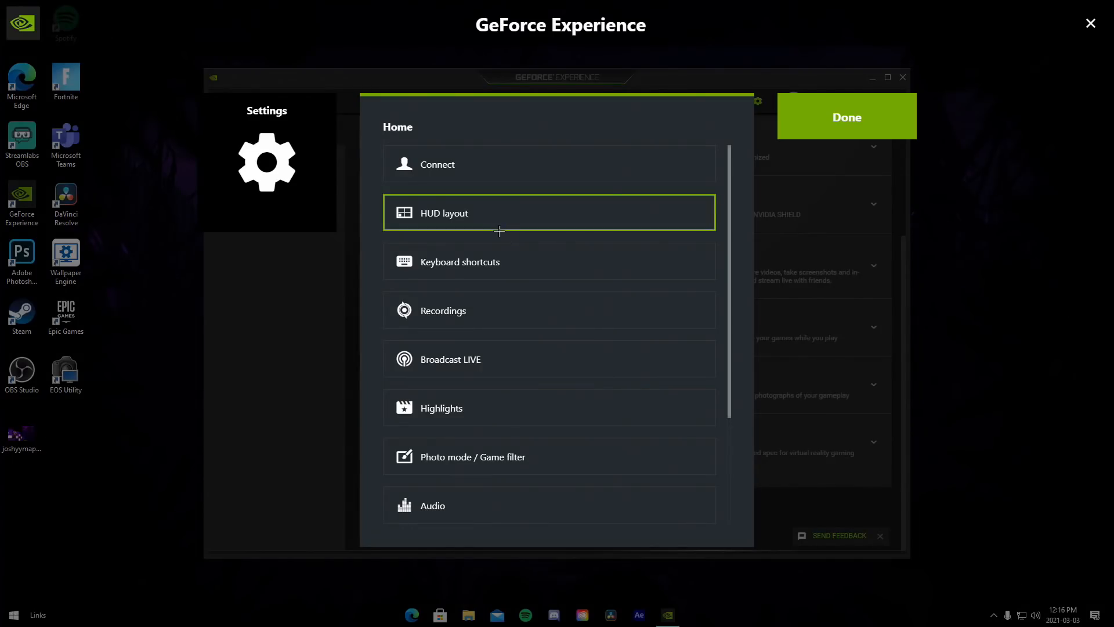
click(455, 320)
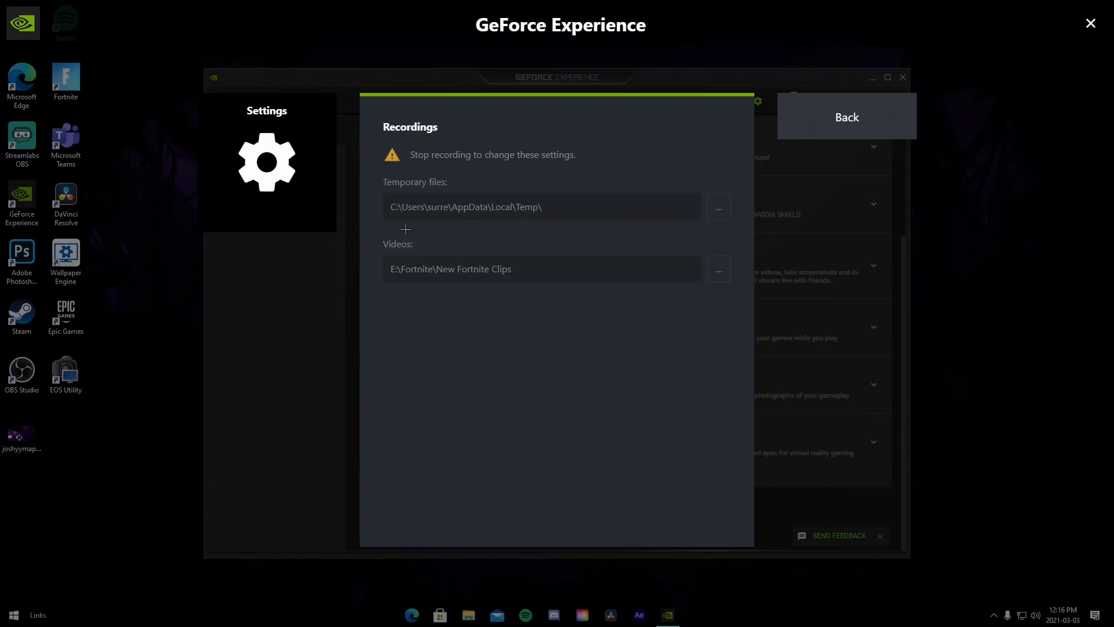
key(alt+z)
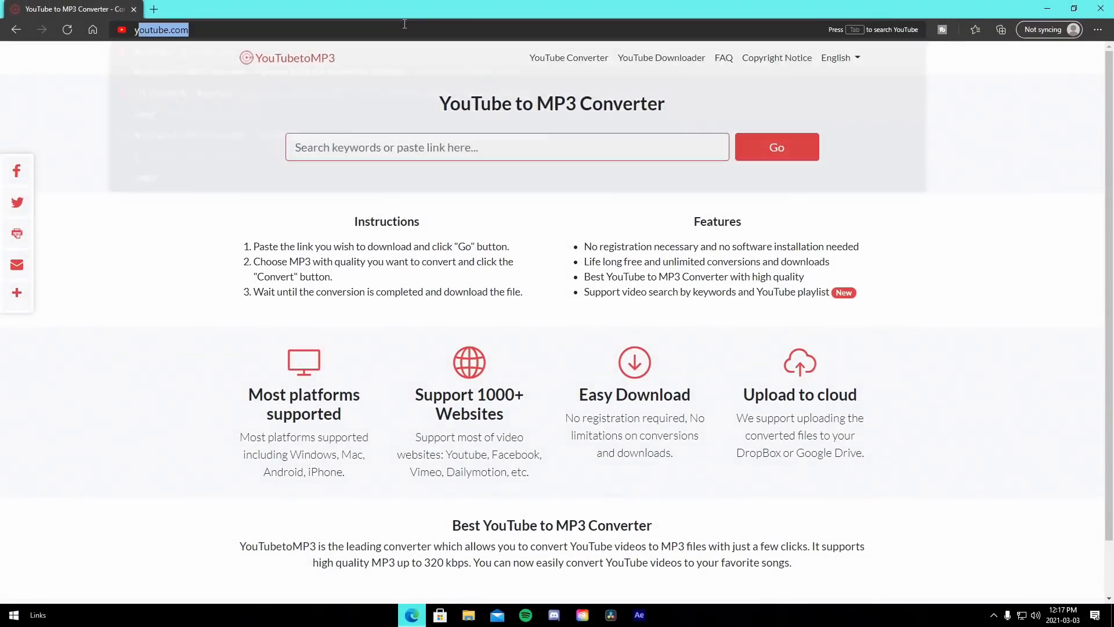
- Switch to Microsoft Edge and load the converter site youtubetomp3music.com
text(youtubetomp3music.com)
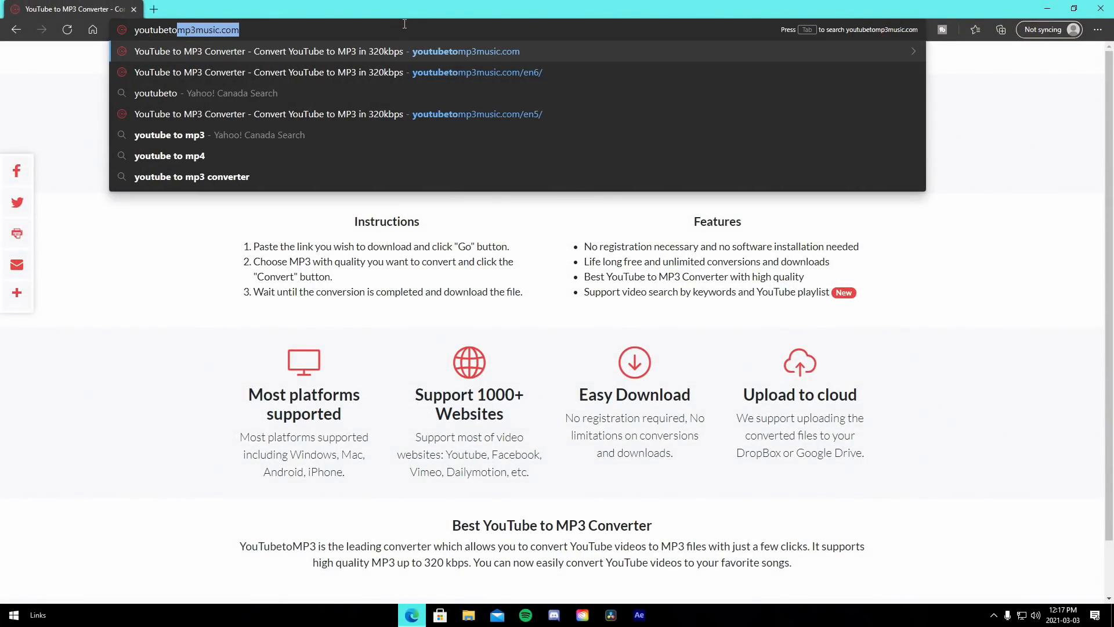
key(Return)
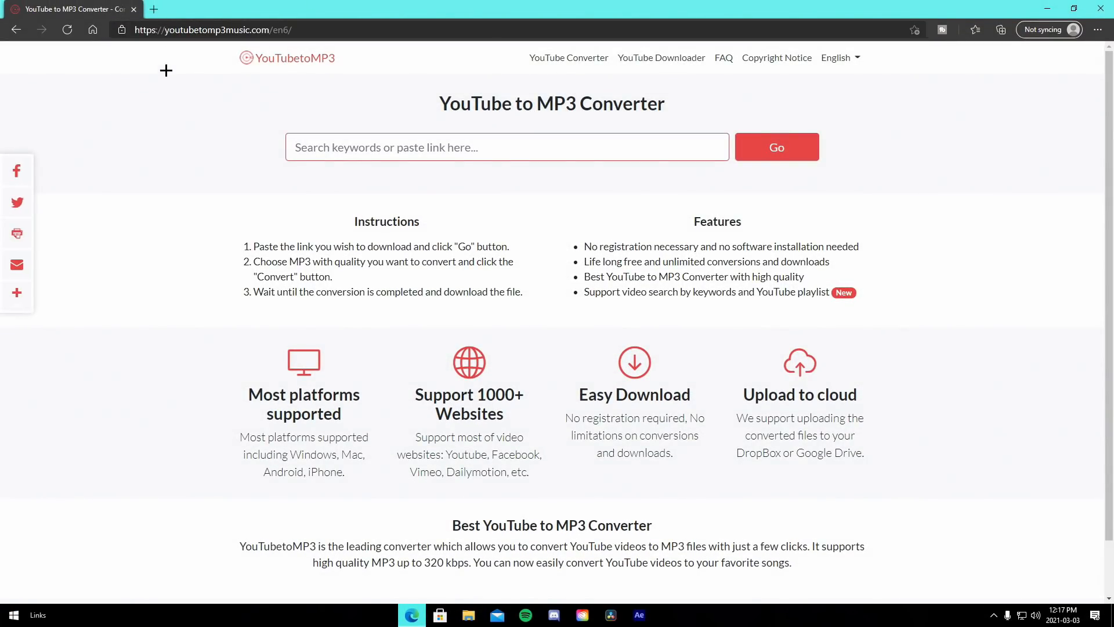
- Open YouTube in a new browser tab and search for "rarin decals"
click(149, 8)
text(ra)
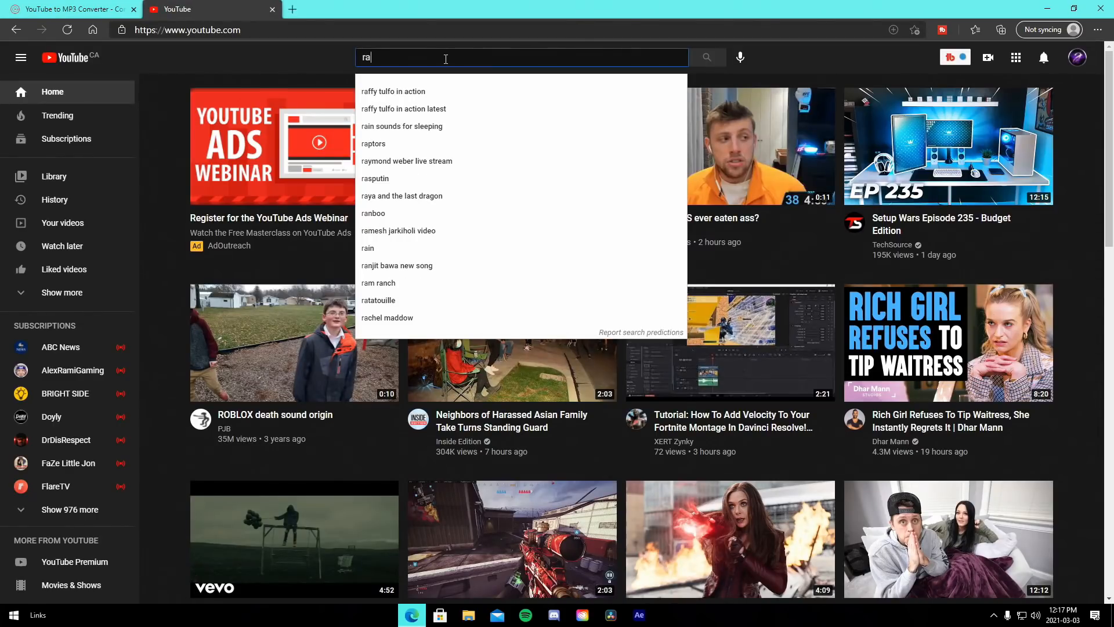
text(rin decaks)
key(BackSpace)
key(BackSpace)
key(BackSpace)
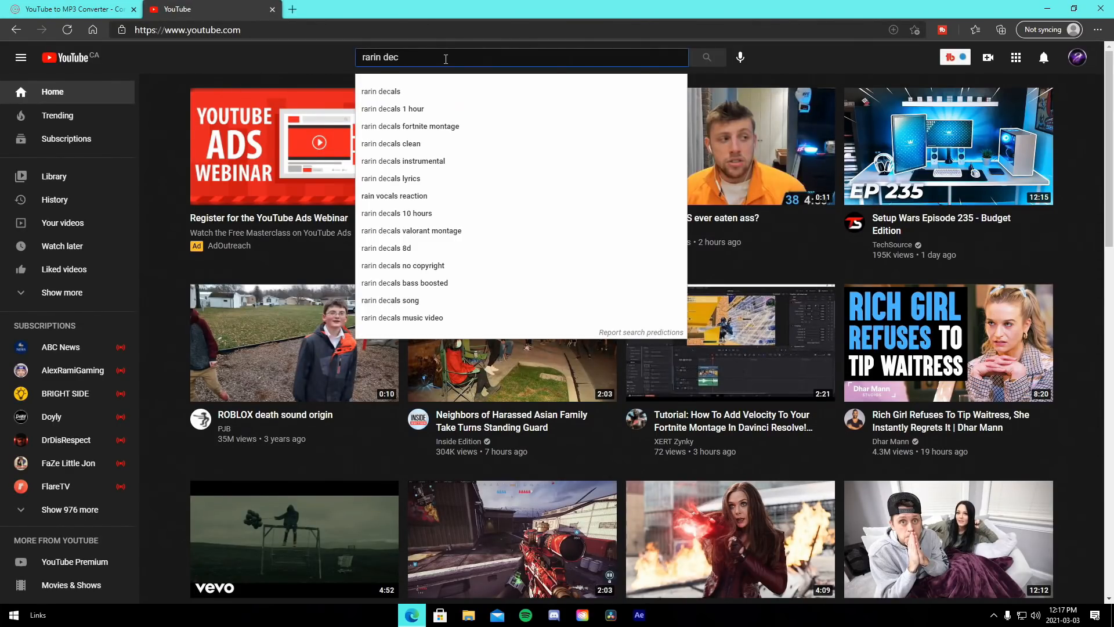
text(als)
key(Return)
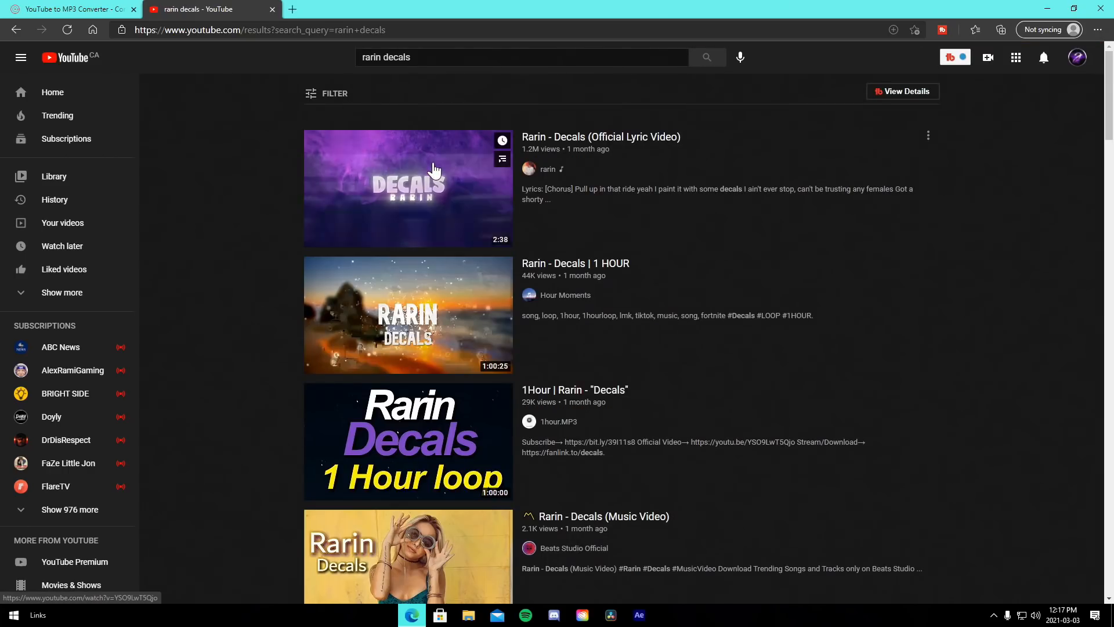
- Copy the link of "Rarin - Decals (Official Lyric Video)" and submit it to the YouTube to MP3 converter
right_click(432, 163)
right_click(356, 169)
click(383, 261)
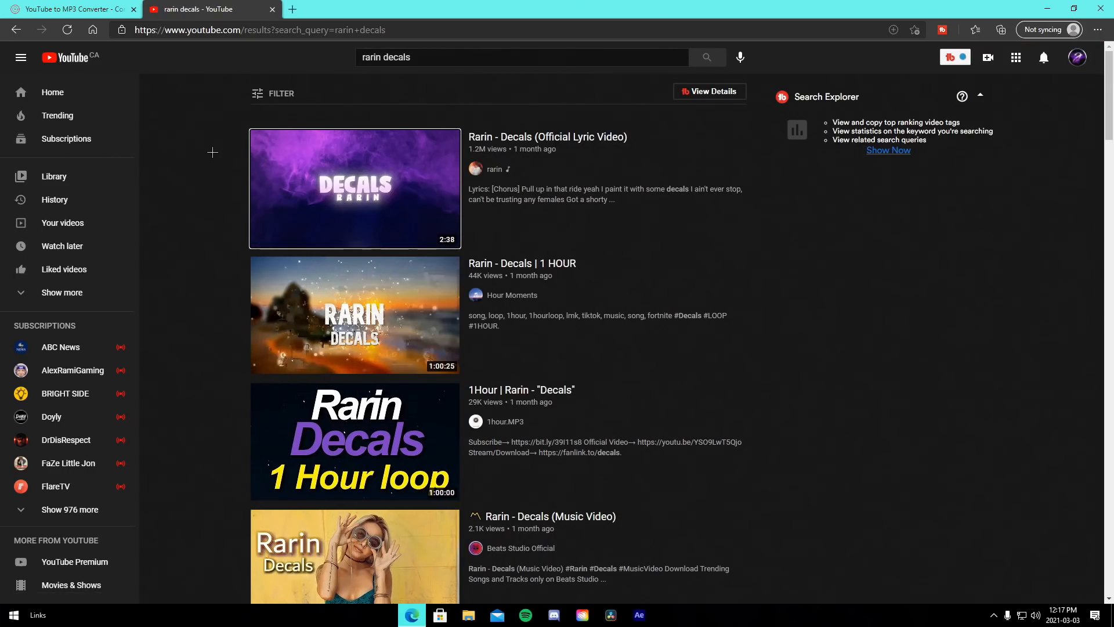
click(111, 4)
click(418, 149)
key(ctrl+v)
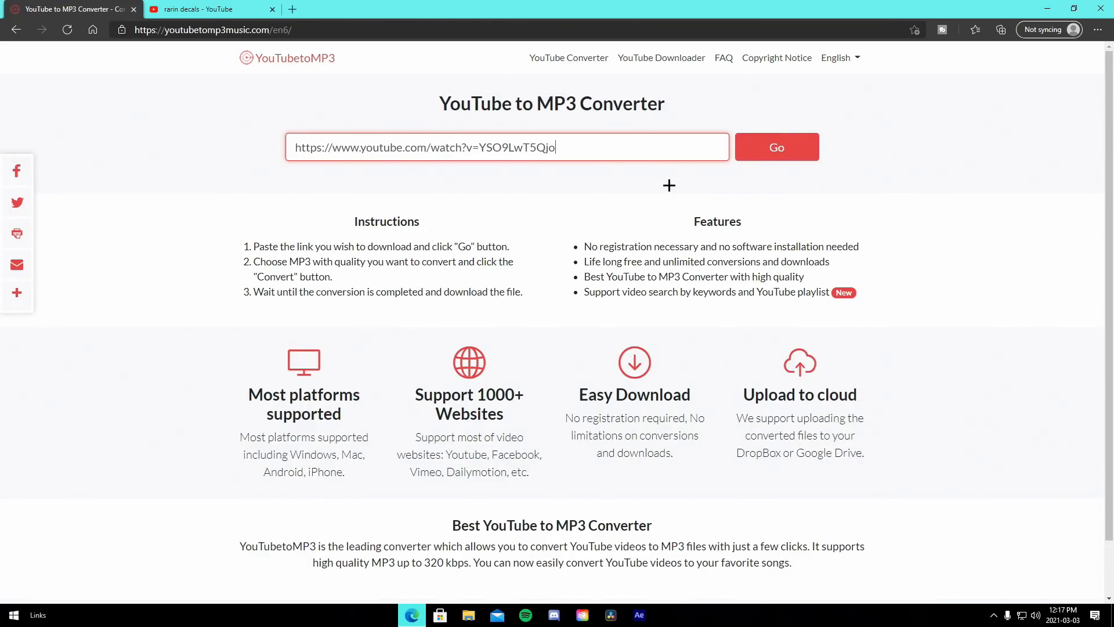
click(769, 166)
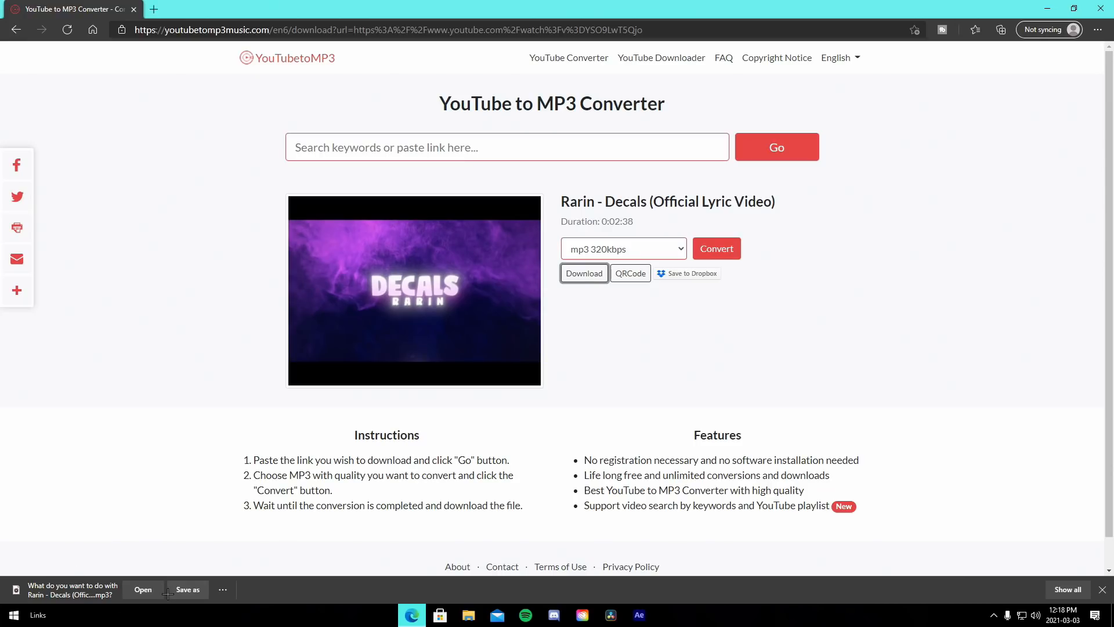
- Cancel the pending download of the Rarin - Decals MP3 file
click(221, 589)
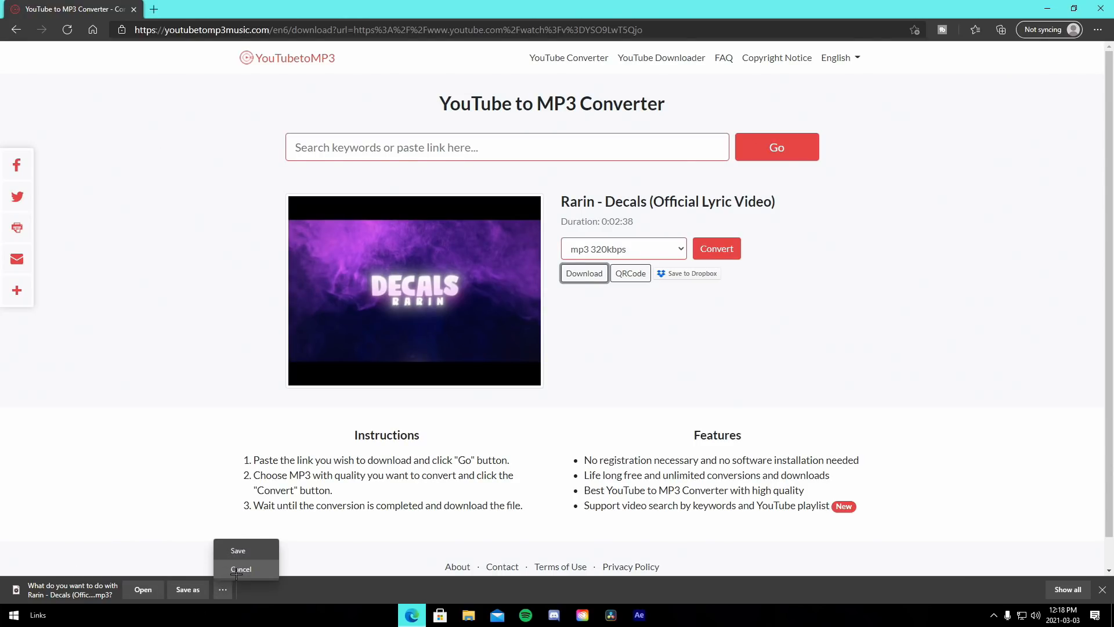
click(235, 567)
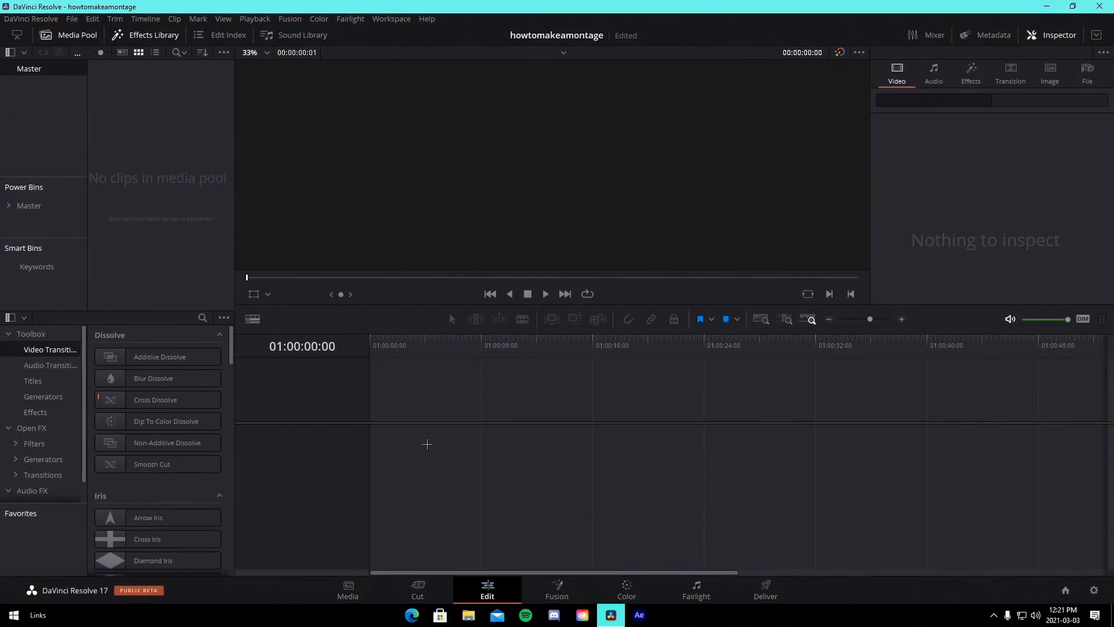
- Set the project's timeline frame rate to 60 and its resolution to Custom at 1920 x 1080, and save the settings
click(71, 18)
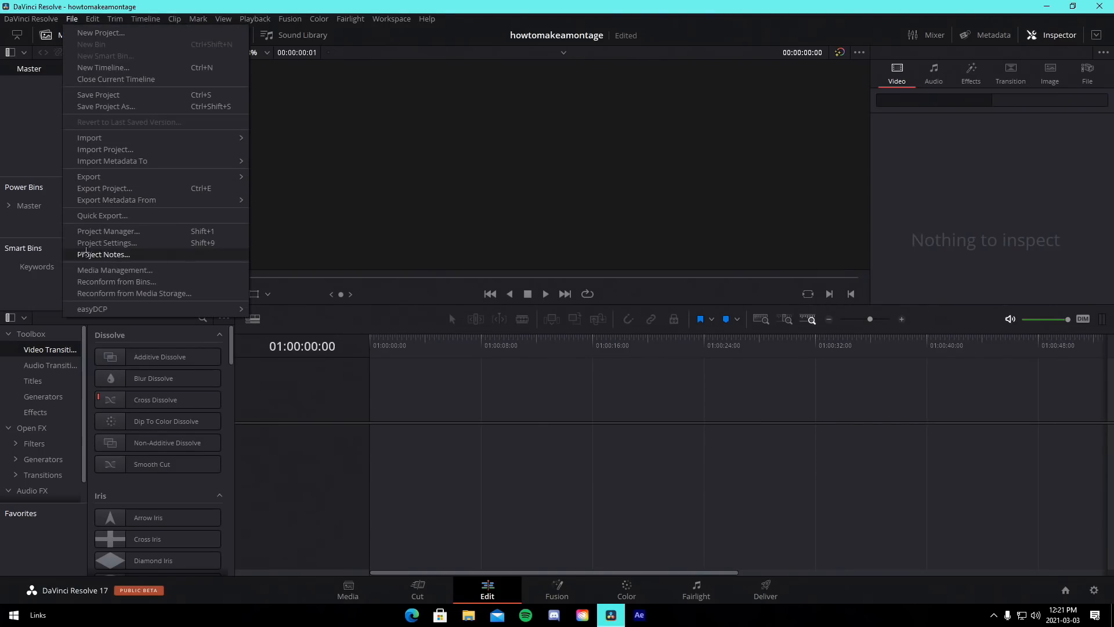
click(145, 242)
click(542, 212)
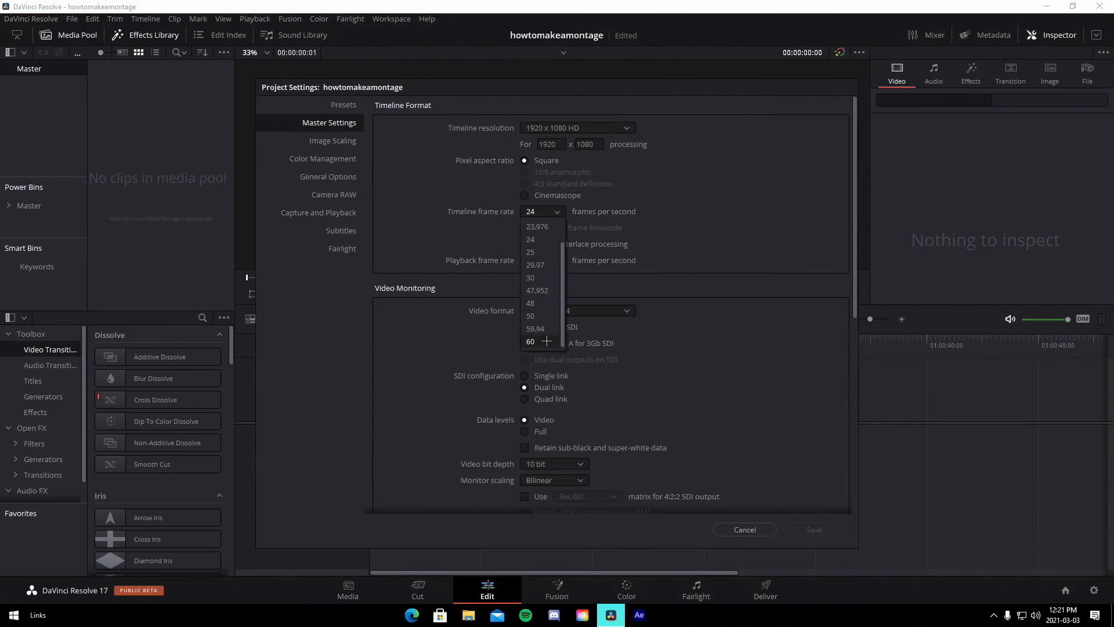
click(537, 341)
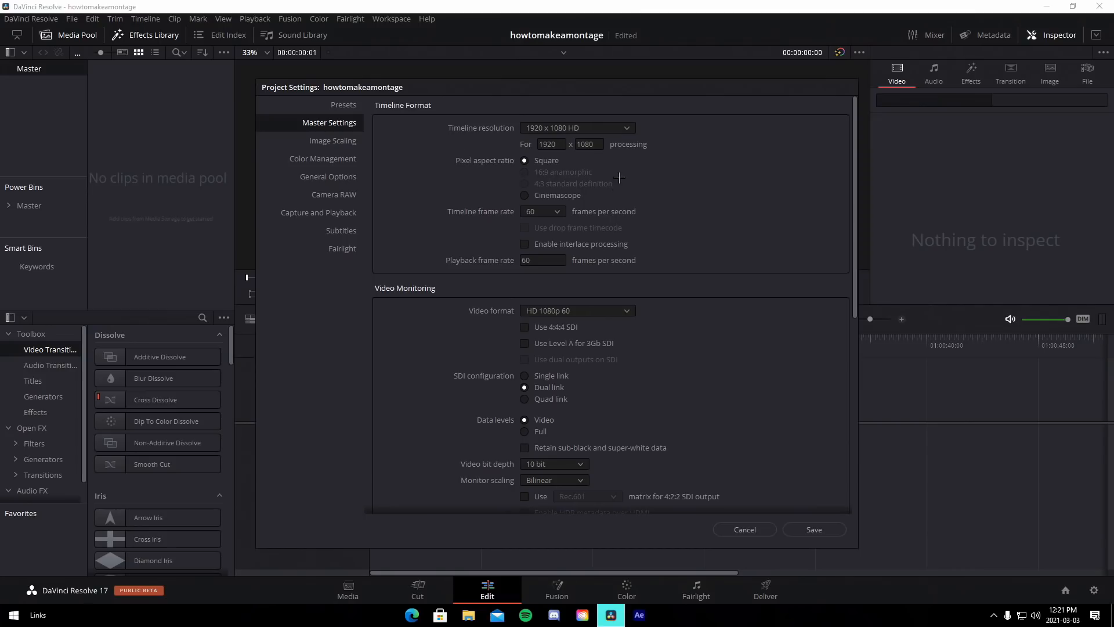
click(549, 128)
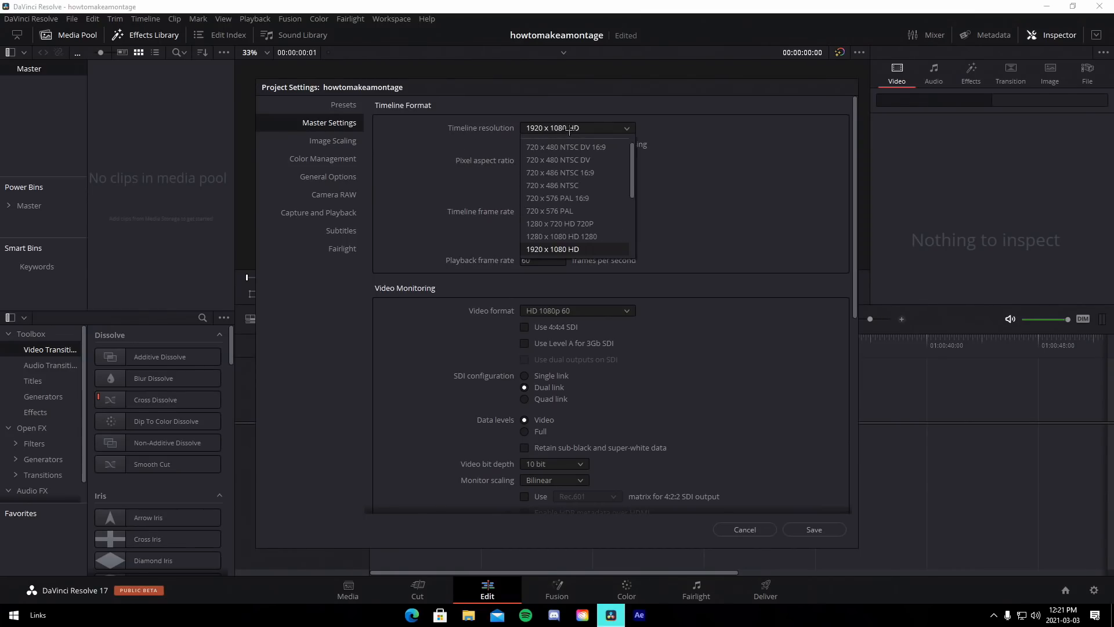
click(543, 137)
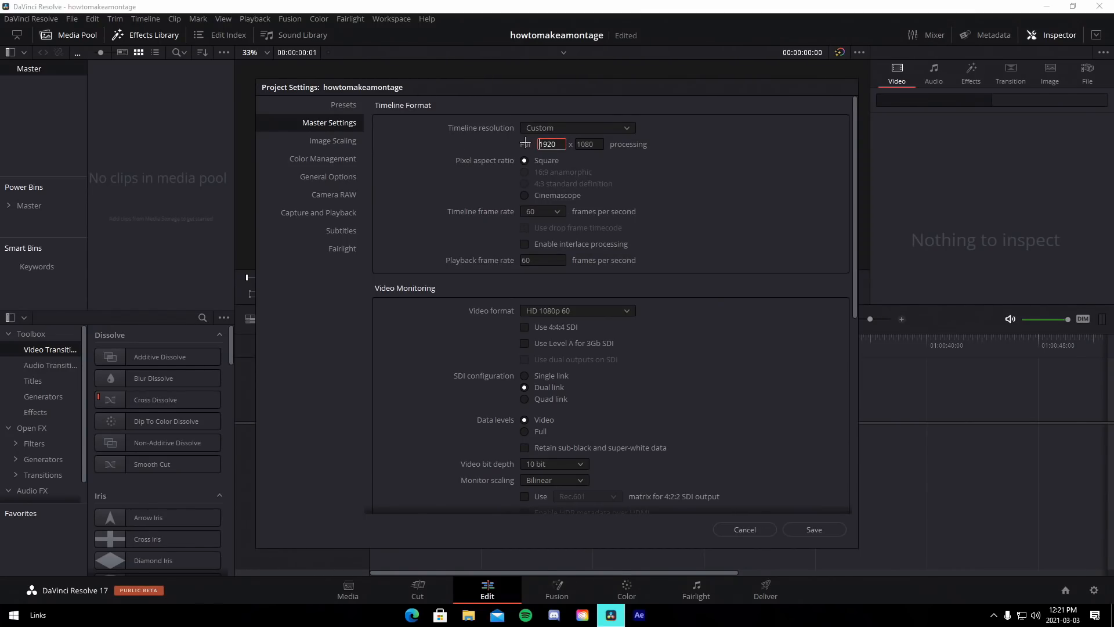
scroll(656, 311, down, 10)
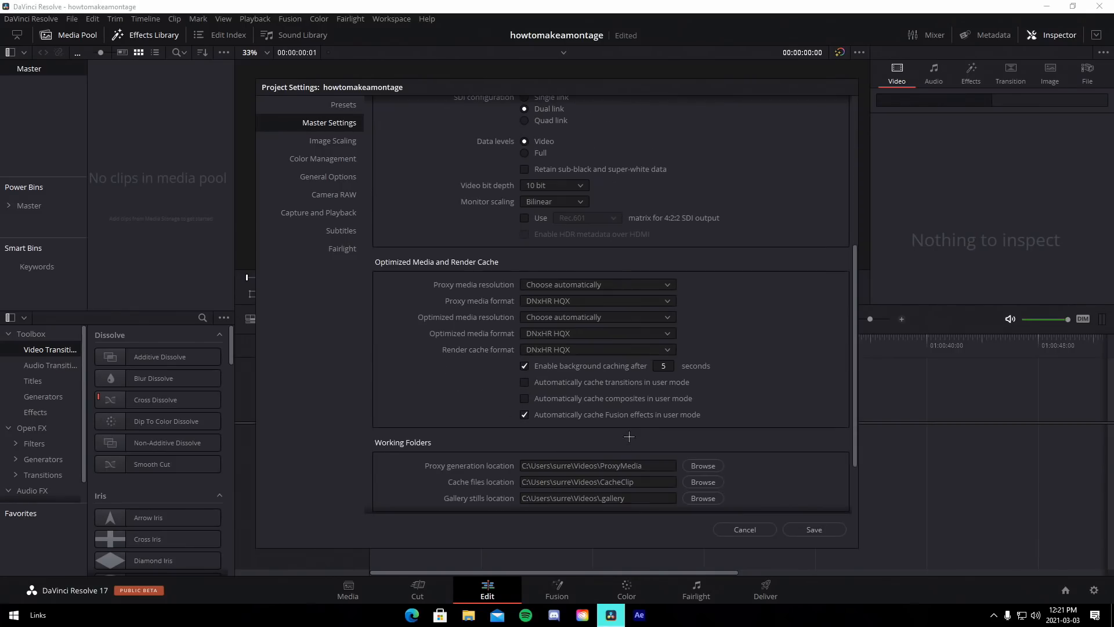
click(814, 529)
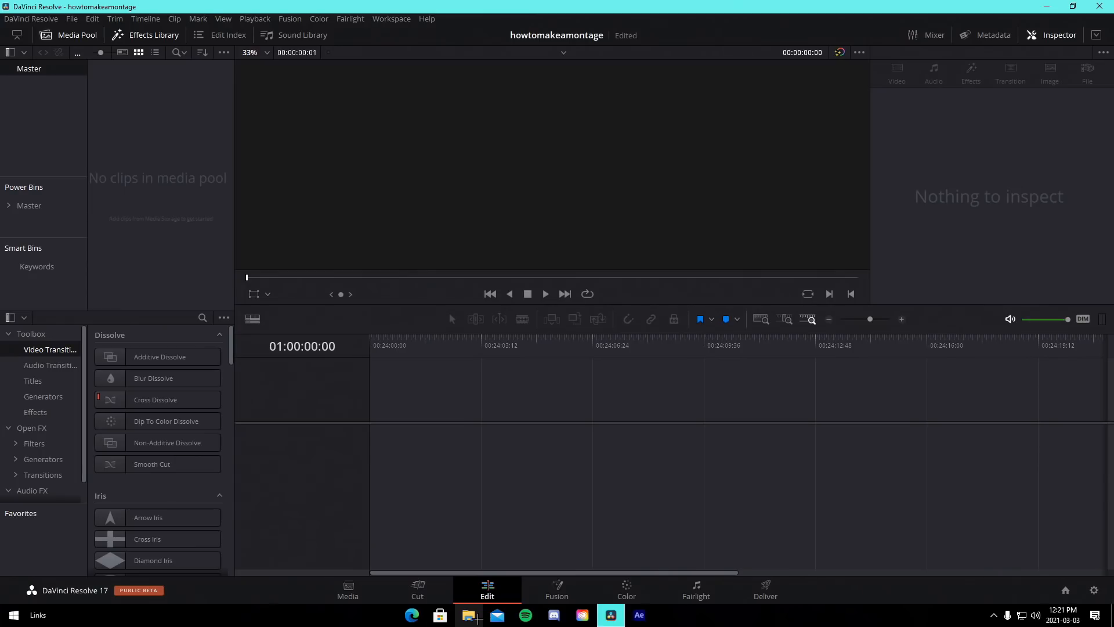
- Import the clips boxed up 200, god clip and mongraal classic 200 type 2 from the yoyyosi folder into the media pool
click(477, 618)
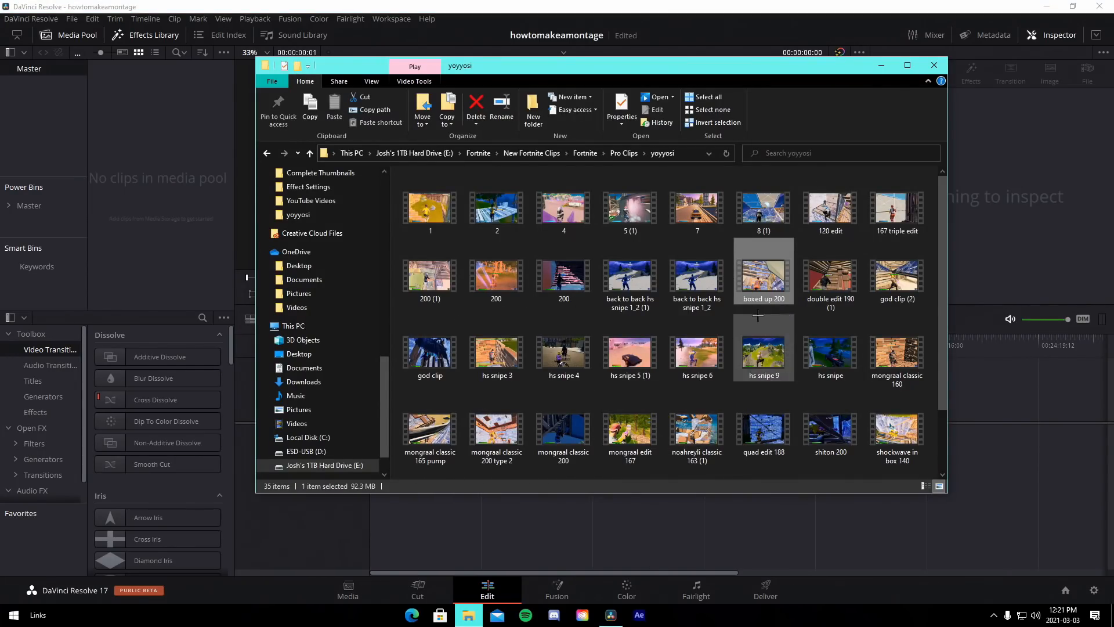
drag(766, 289, 157, 177)
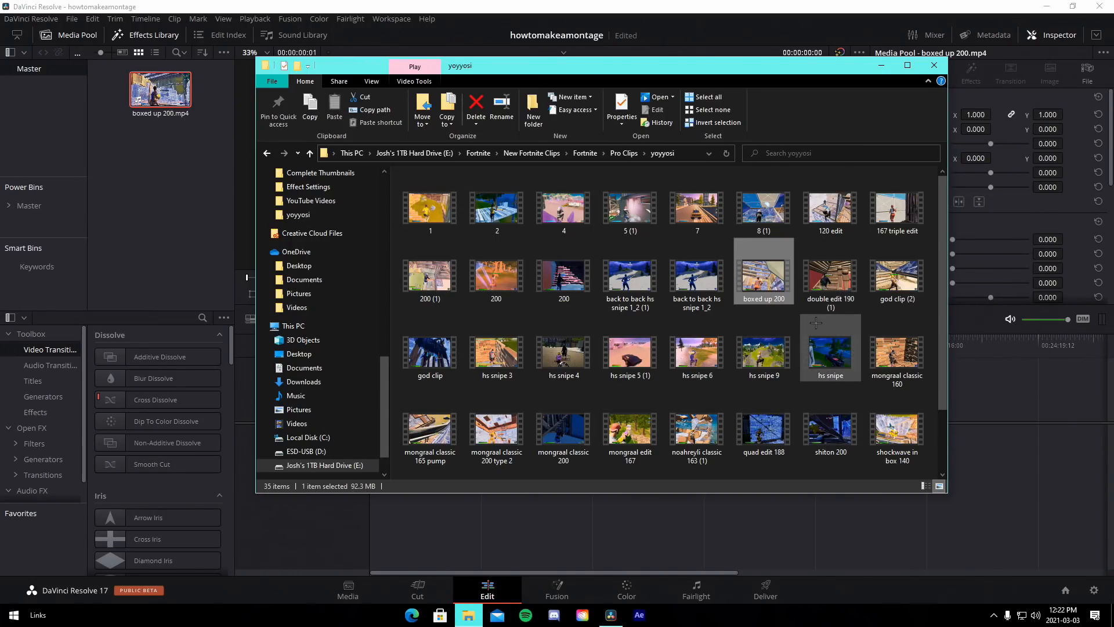
drag(496, 432, 176, 244)
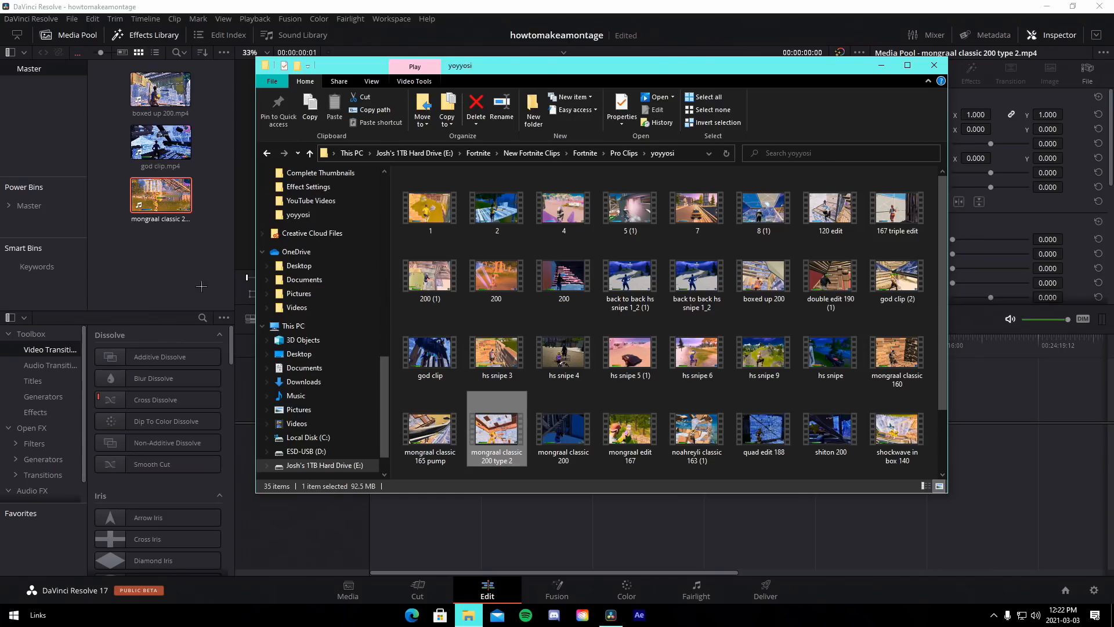
drag(564, 432, 177, 238)
right_click(172, 244)
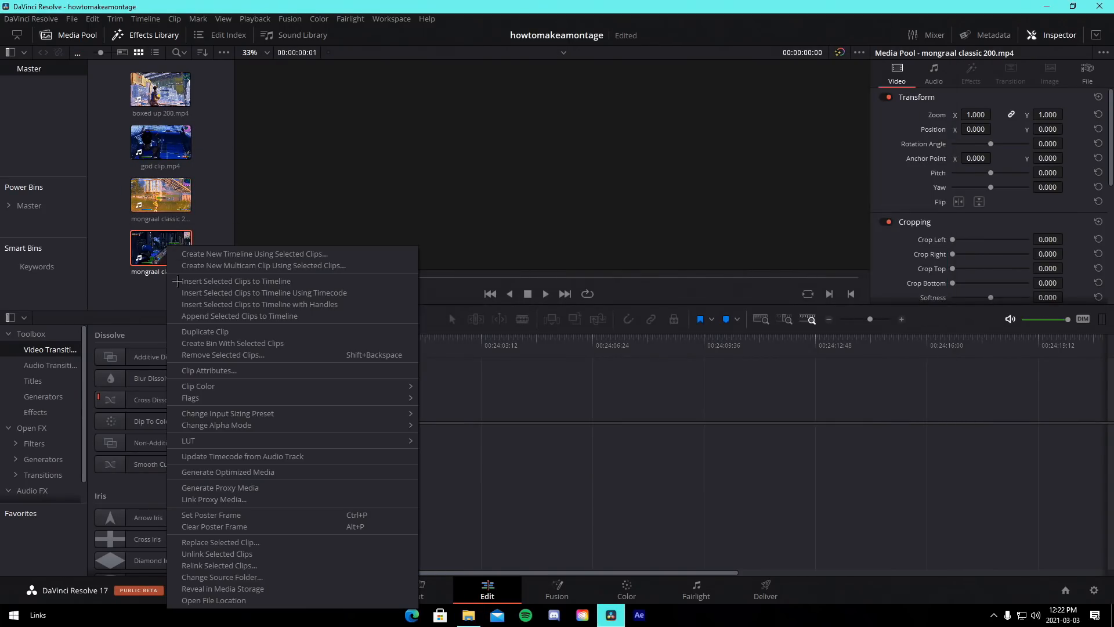
click(203, 358)
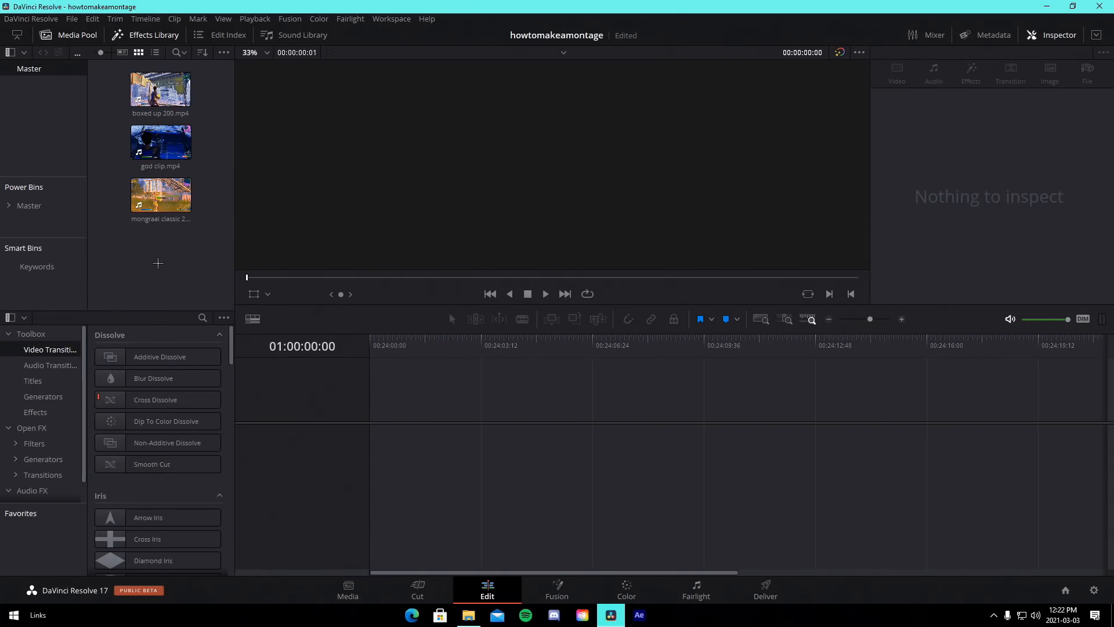
- Import the song Rarin - Decals (Official Lyric Video)1 from the Montage Music folder and clip 6 from Cinematics Fortnite into the media pool
key(alt+Tab)
click(318, 299)
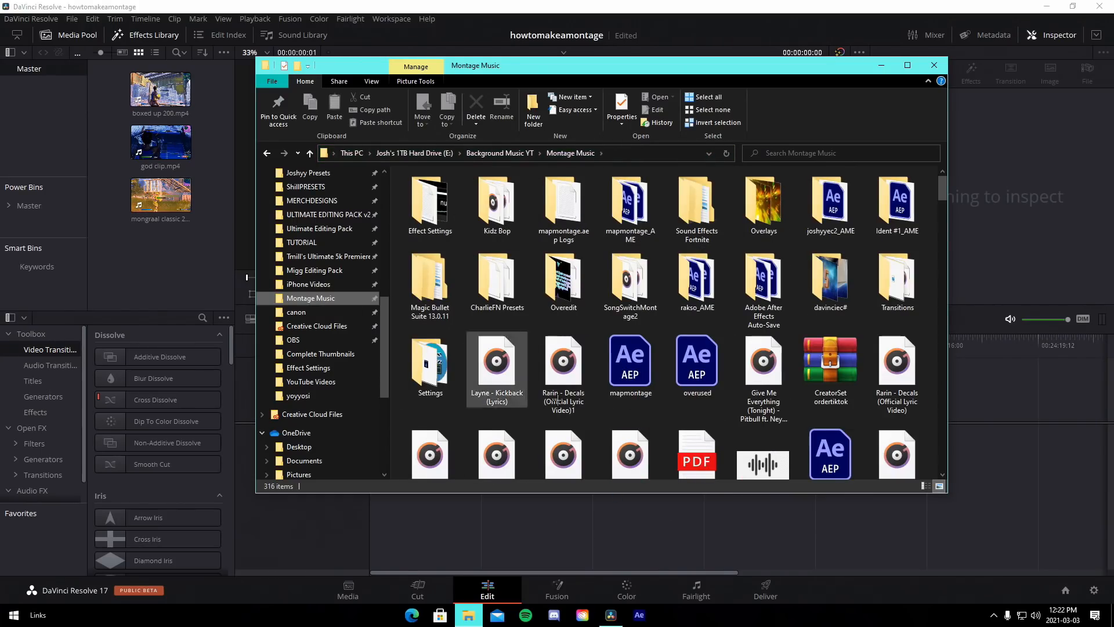
drag(556, 399, 161, 264)
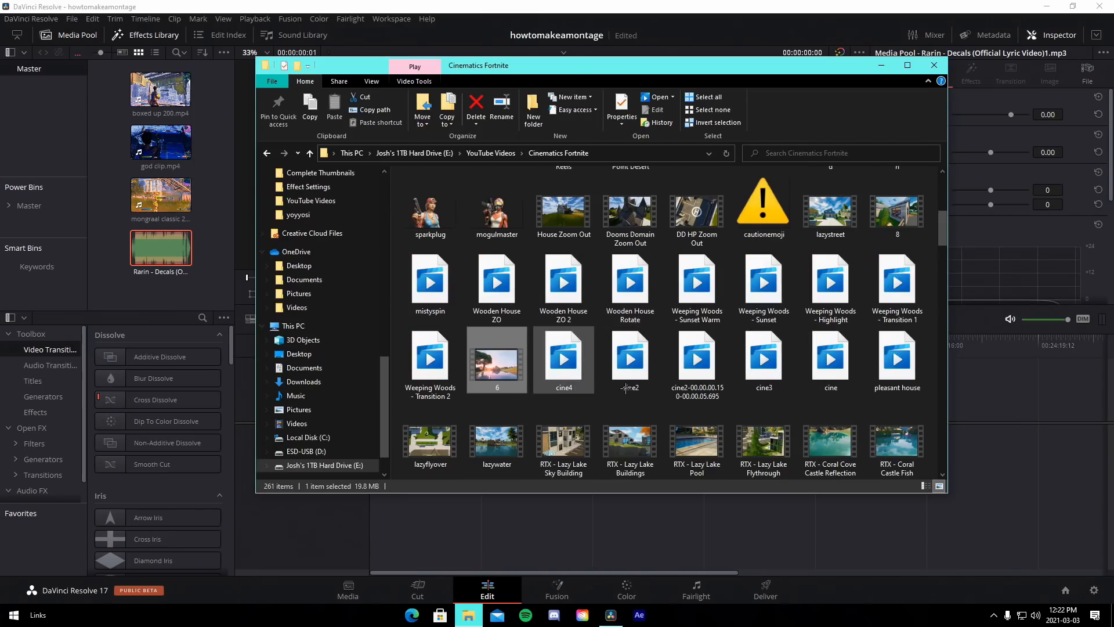
drag(505, 366, 198, 280)
click(198, 280)
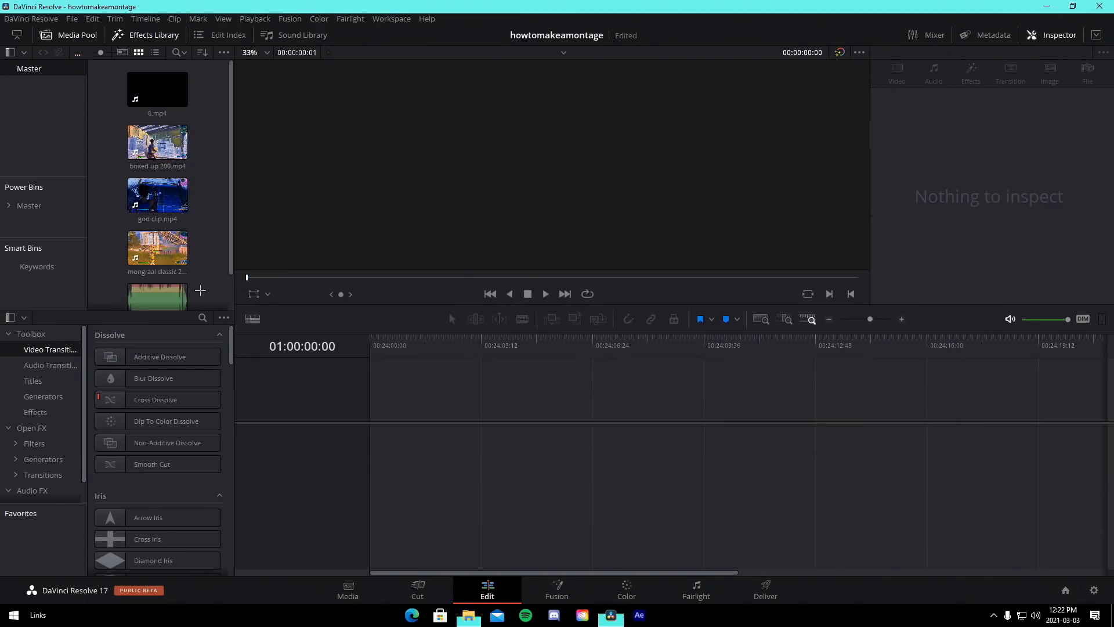
- Place the Rarin - Decals song on the timeline and trim its intro up to 01:00:05:24, keeping it at the timeline start
scroll(154, 232, down, 1)
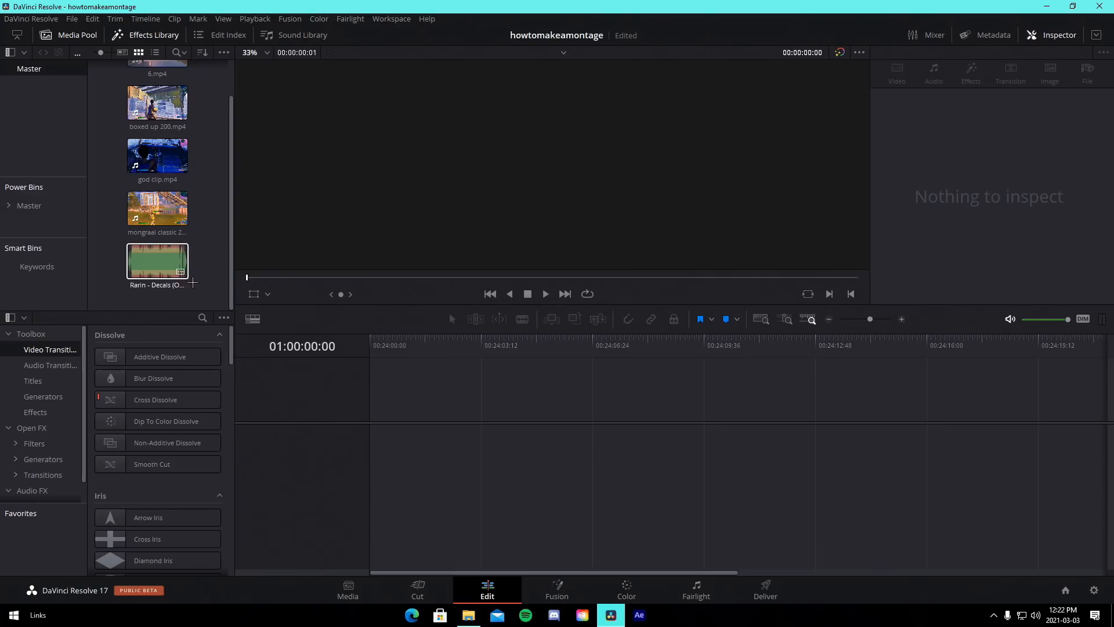
drag(149, 244, 375, 464)
key(ctrl+z)
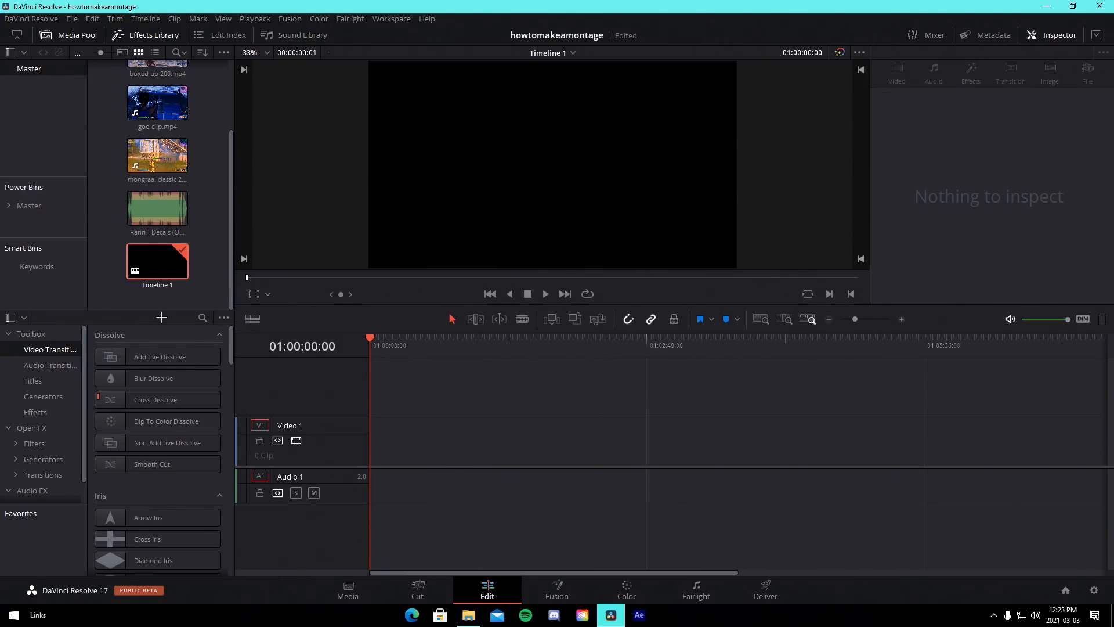
drag(142, 208, 376, 464)
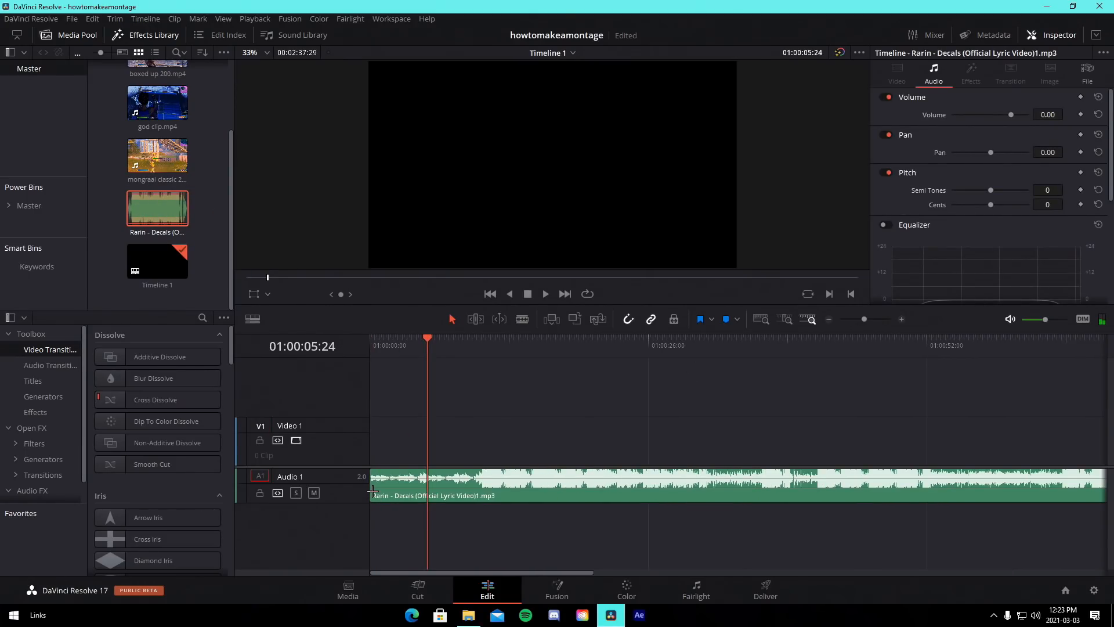
drag(379, 491, 428, 492)
drag(483, 488, 425, 488)
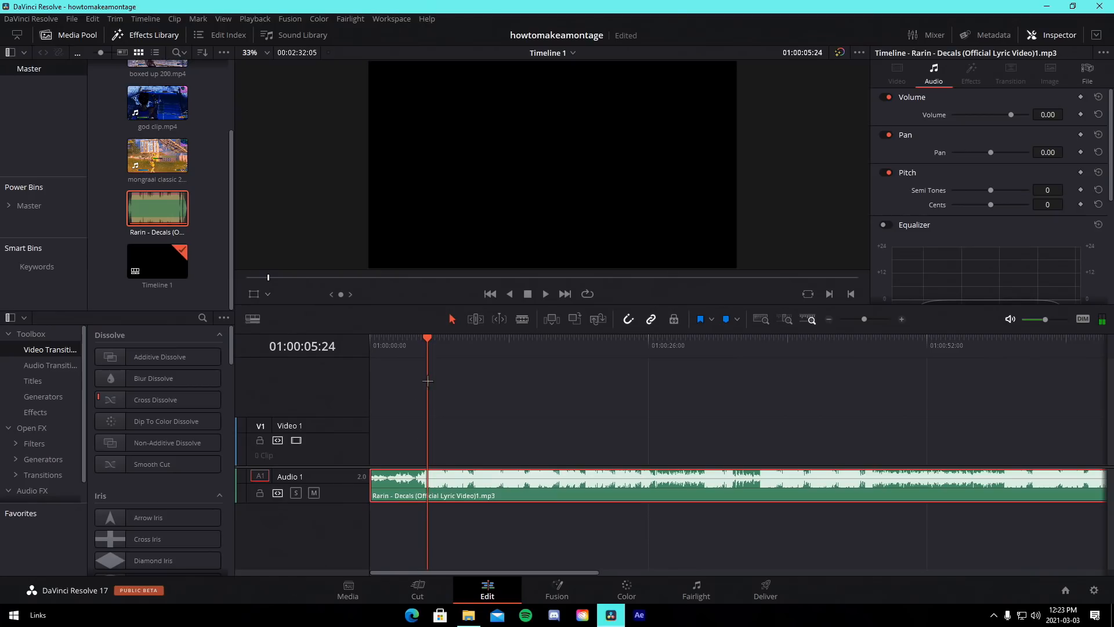
- Split the song at 01:00:15:32 and delete everything after the cut
click(414, 339)
drag(414, 336, 535, 337)
click(522, 318)
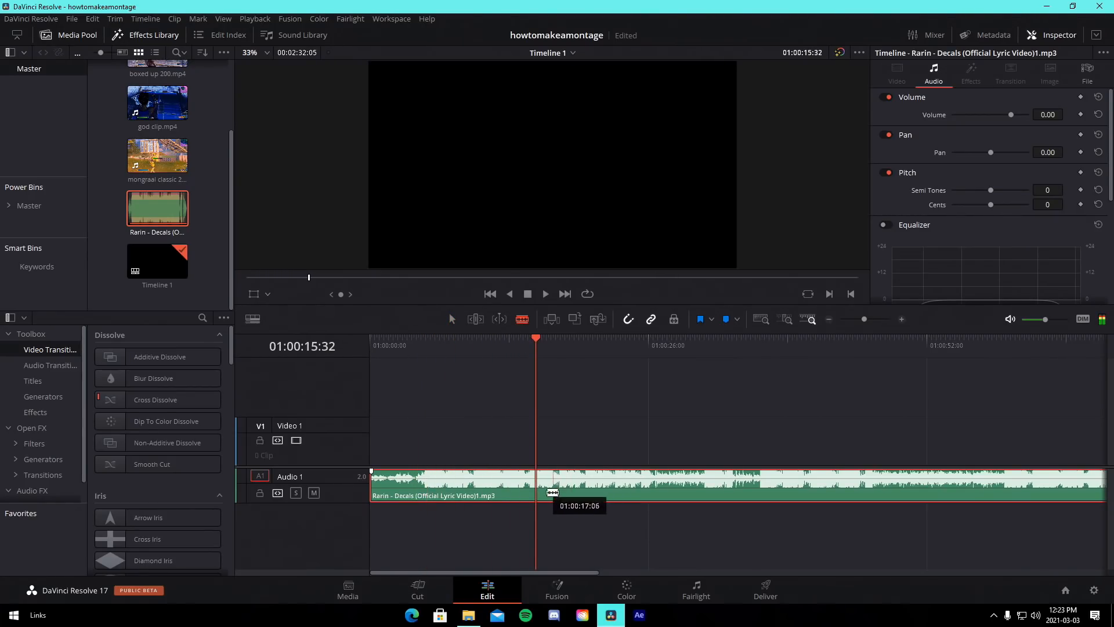
click(535, 490)
click(454, 319)
click(496, 372)
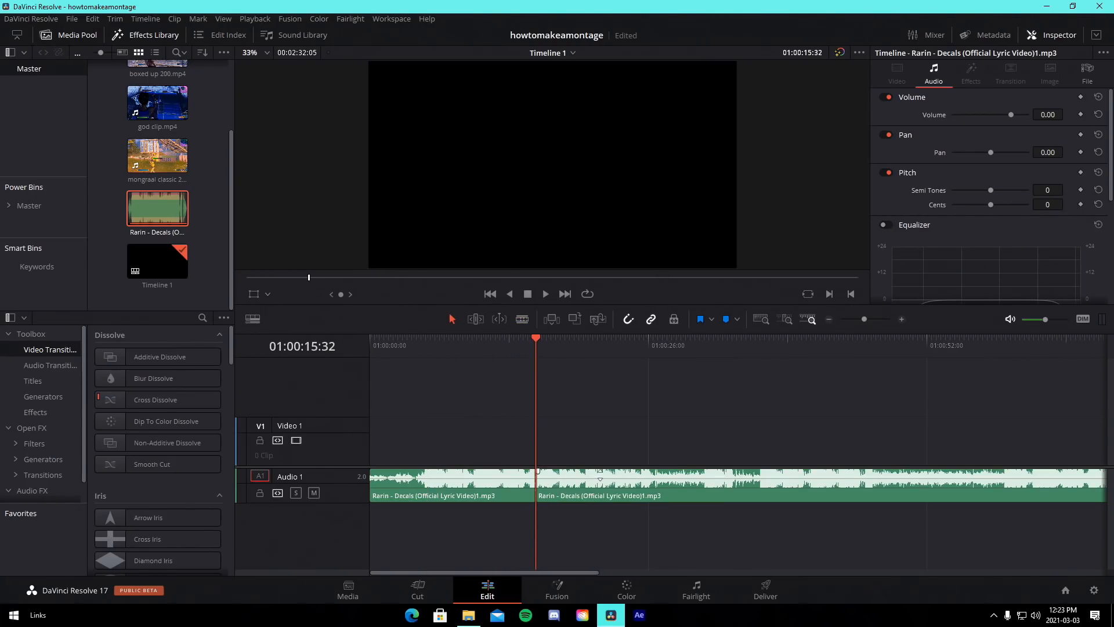
click(599, 480)
key(Delete)
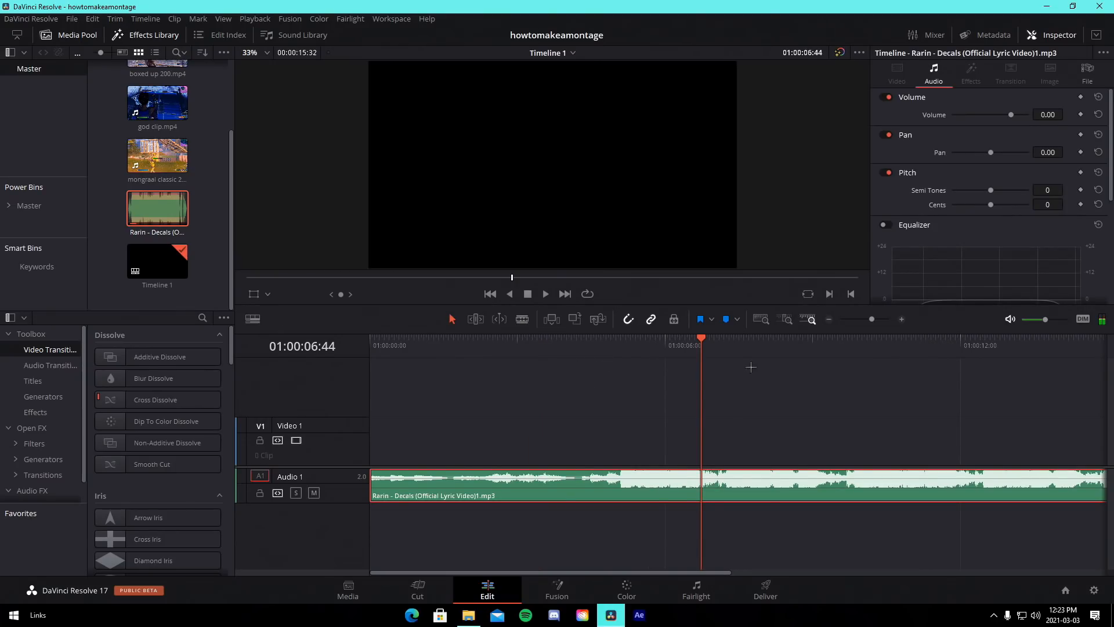
- Add three blue markers on the song from the beat drop on, one at 01:00:07:44, and trim the song to 00:00:11:59
mouse_move(881, 318)
mouse_down()
mouse_move(853, 319)
mouse_move(871, 320)
mouse_up()
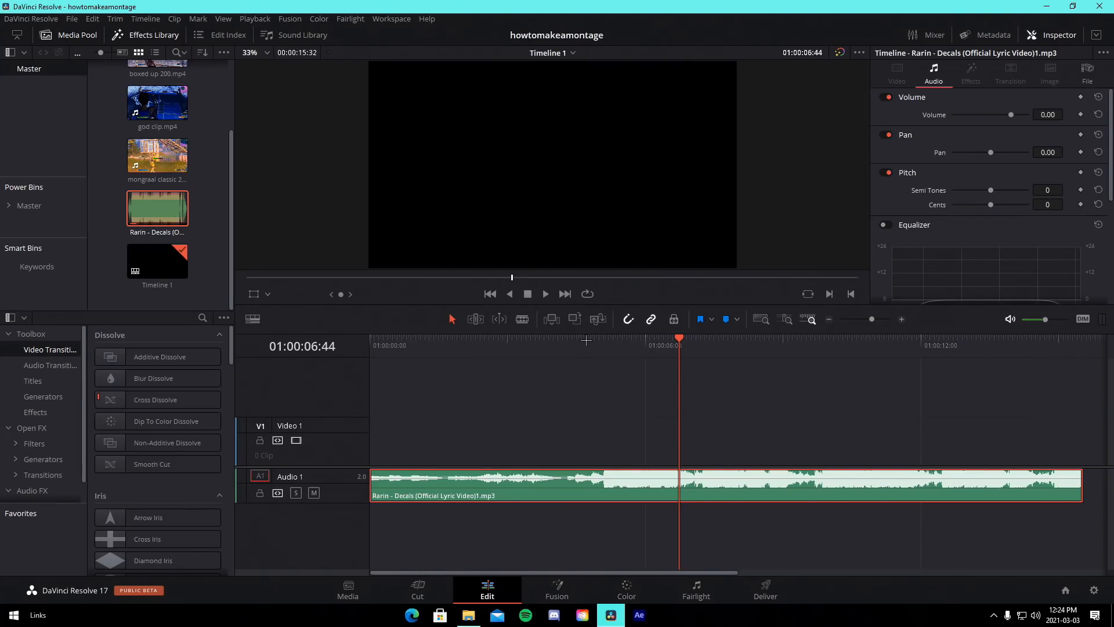
mouse_move(586, 341)
mouse_down()
mouse_move(604, 351)
mouse_move(570, 347)
mouse_move(726, 356)
mouse_up()
key(m)
key(m)
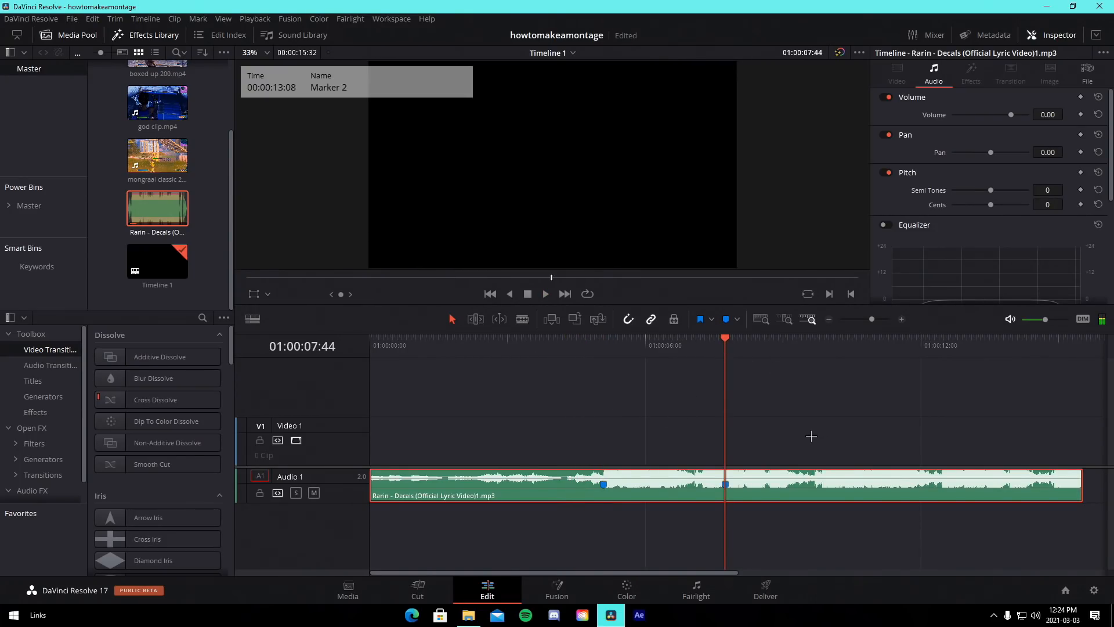
click(844, 347)
key(m)
drag(1081, 485, 920, 486)
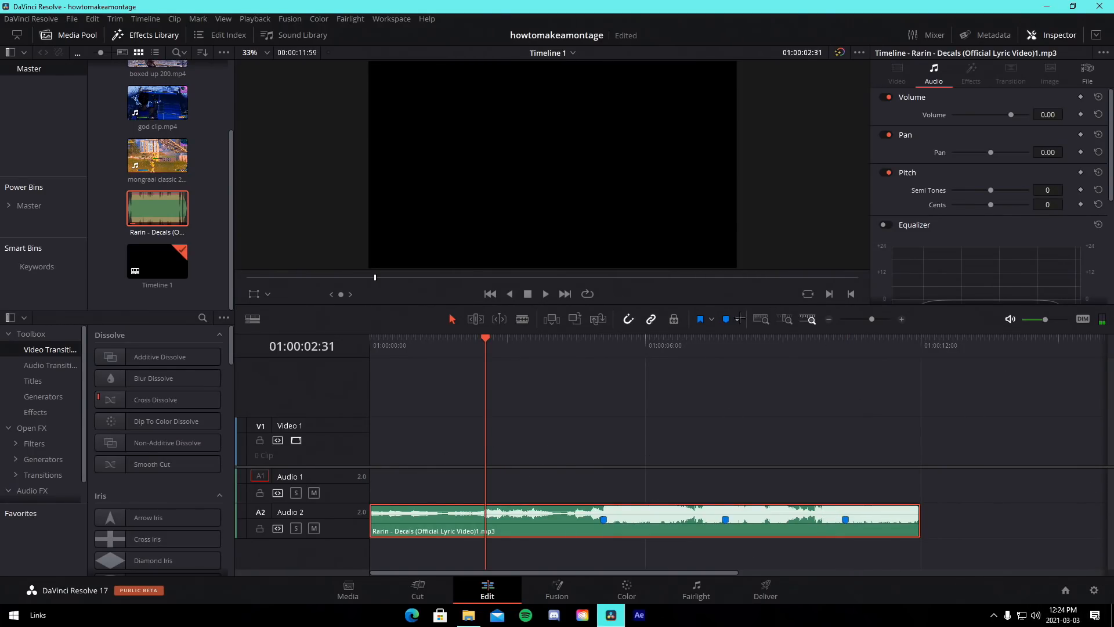
- Add a green marker to the song at 01:00:02:31
click(739, 318)
click(740, 378)
click(471, 452)
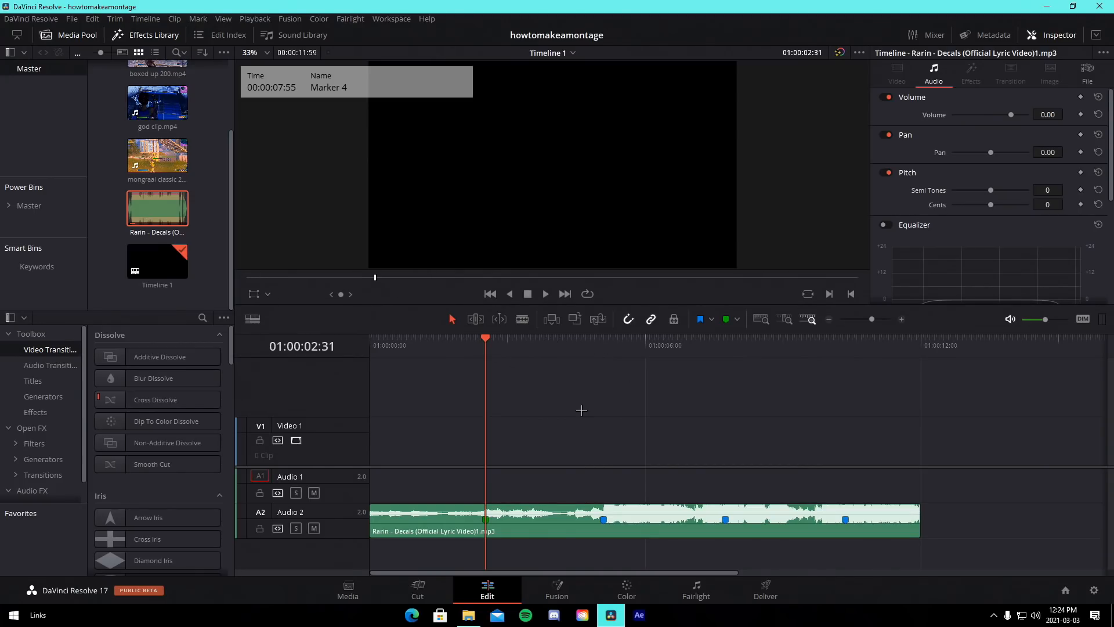
- Add a red marker to the song at 01:00:05:45, just after the first blue marker
scroll(600, 438, down, 4)
scroll(821, 413, up, 6)
click(783, 528)
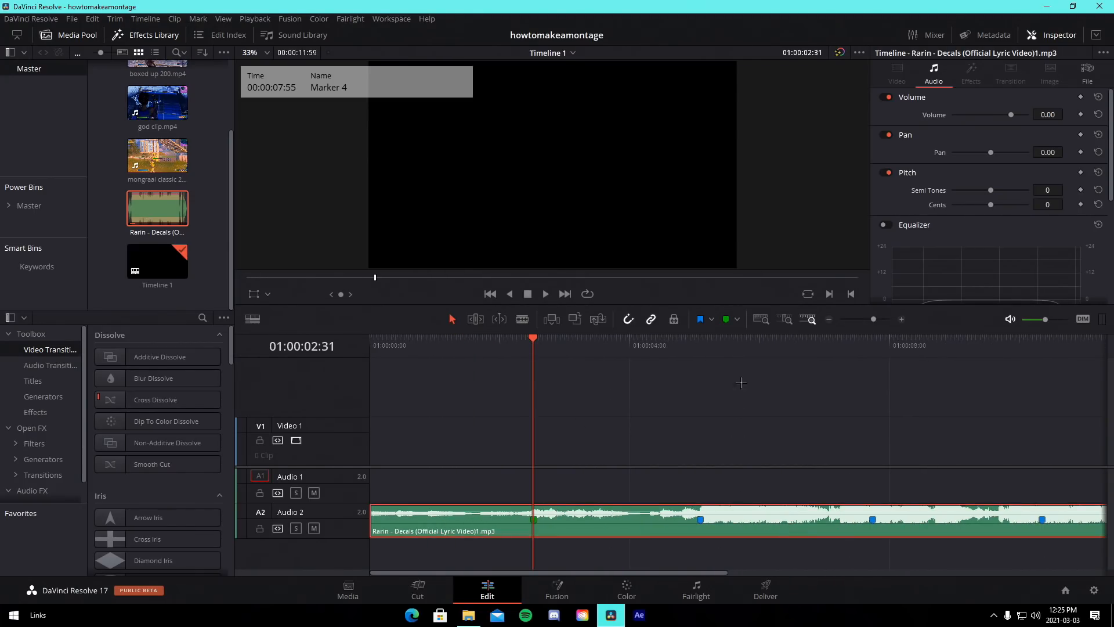
key(space)
drag(760, 346, 742, 344)
click(773, 514)
click(737, 319)
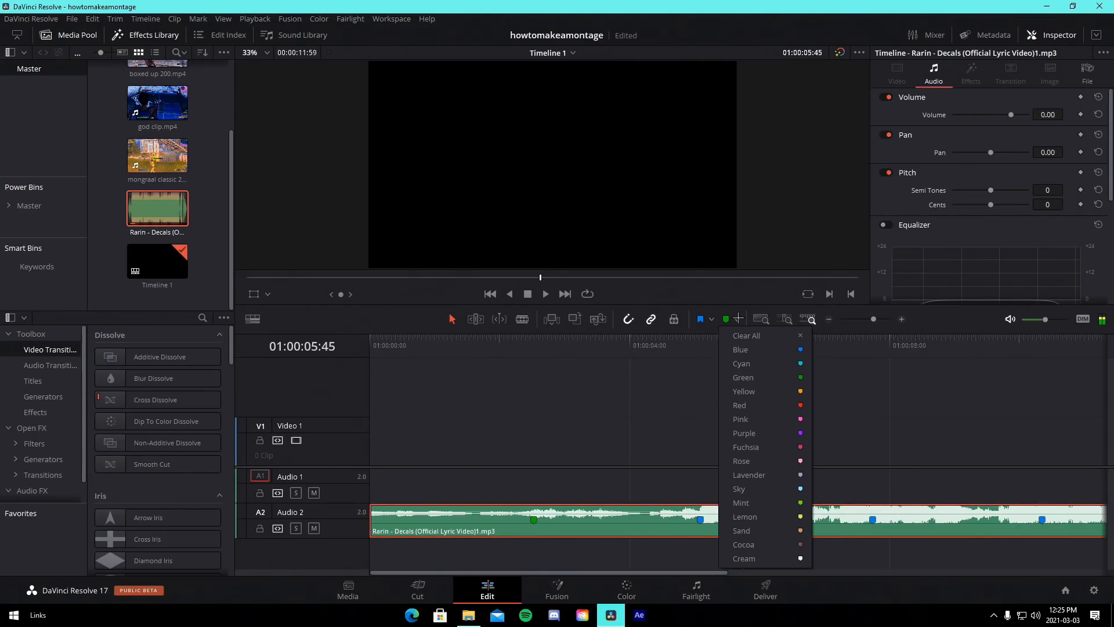
click(758, 405)
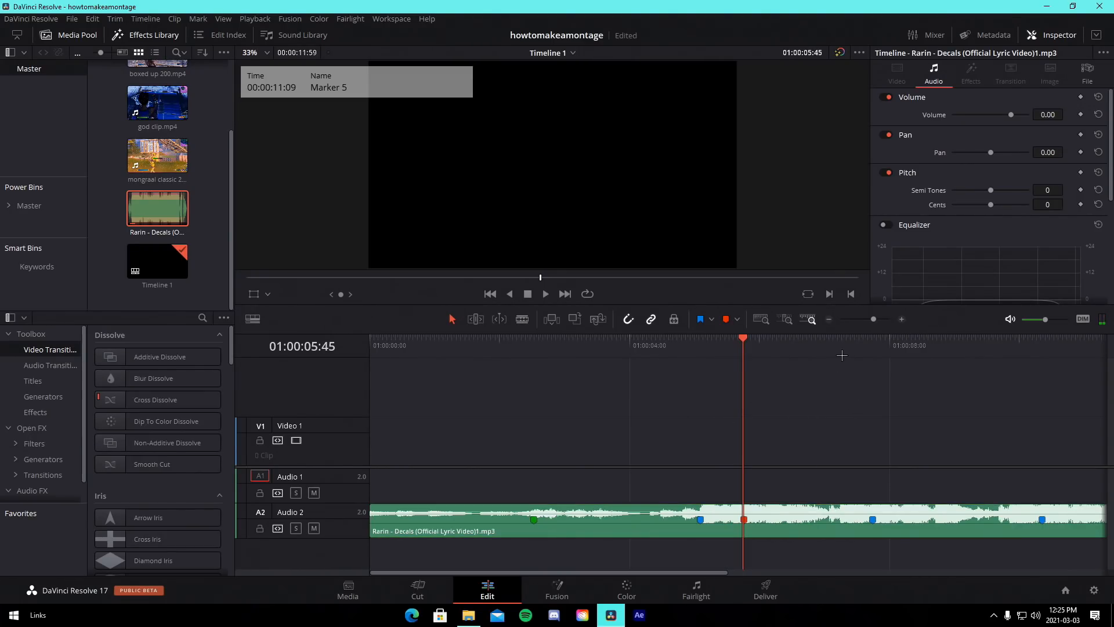
- Add red markers just after the song's second and third blue markers, the last one at 01:00:10:57
click(840, 354)
key(space)
drag(873, 319, 869, 319)
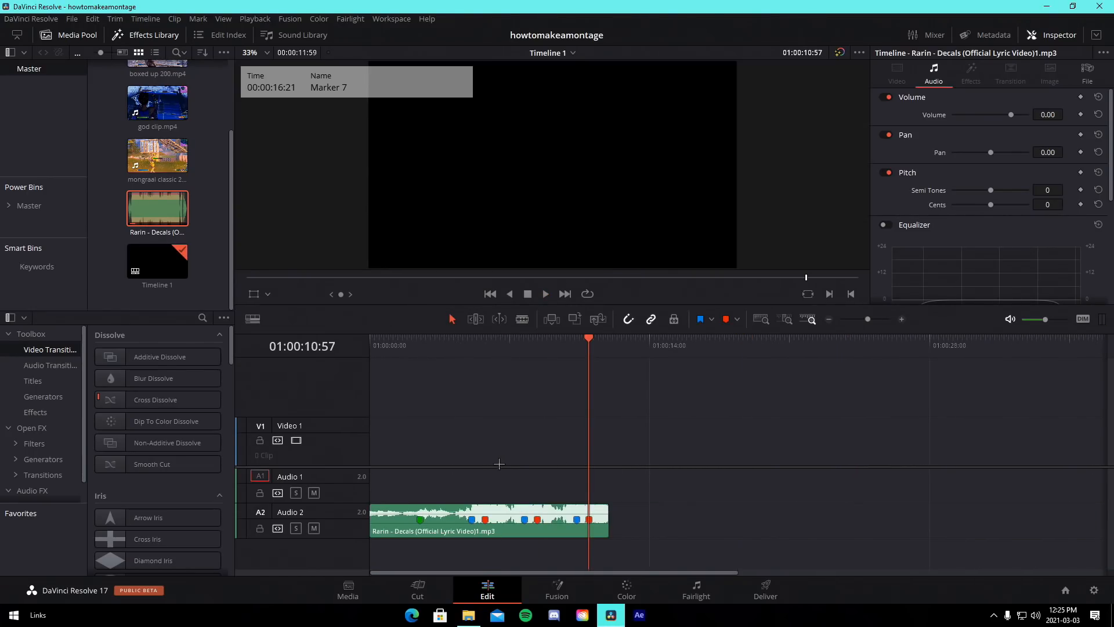
- Open mongraal classic 200 type 2.mp4 for viewing, mark in and out points starting at 00:00:11:53, and add a marker at 00:00:13:56
scroll(157, 174, up, 1)
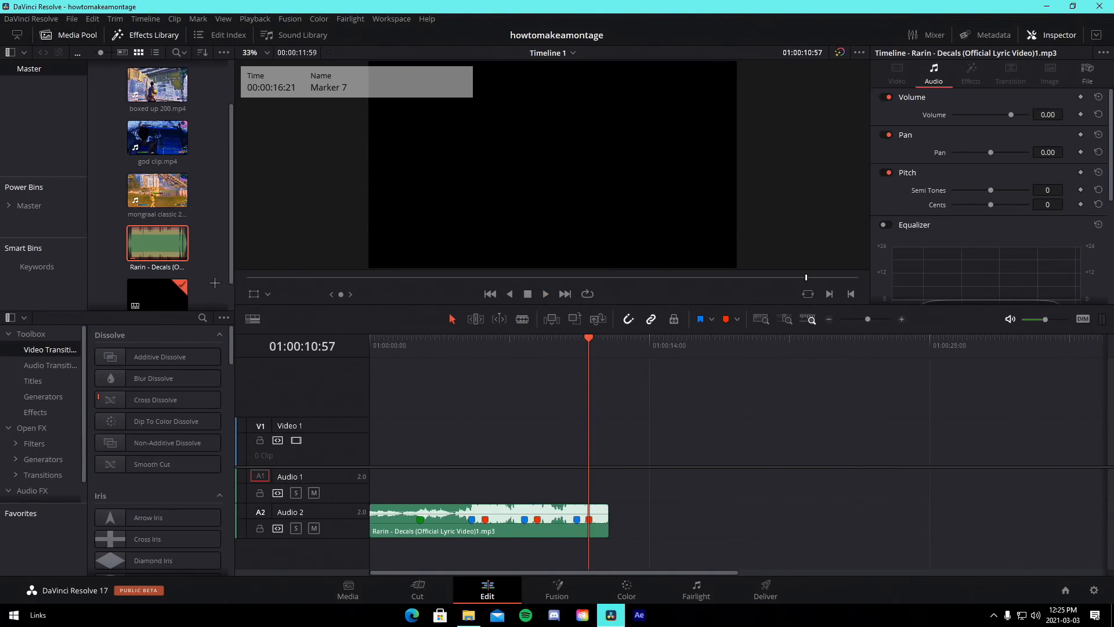
click(152, 186)
double_click(152, 186)
drag(480, 277, 717, 283)
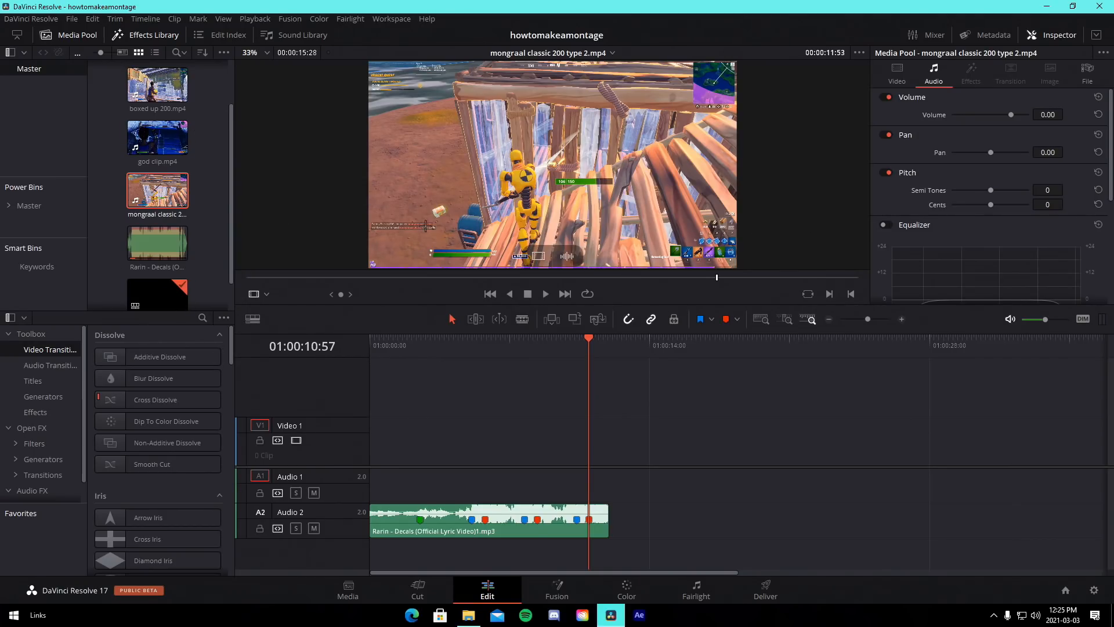
click(830, 295)
drag(748, 281, 798, 281)
click(851, 294)
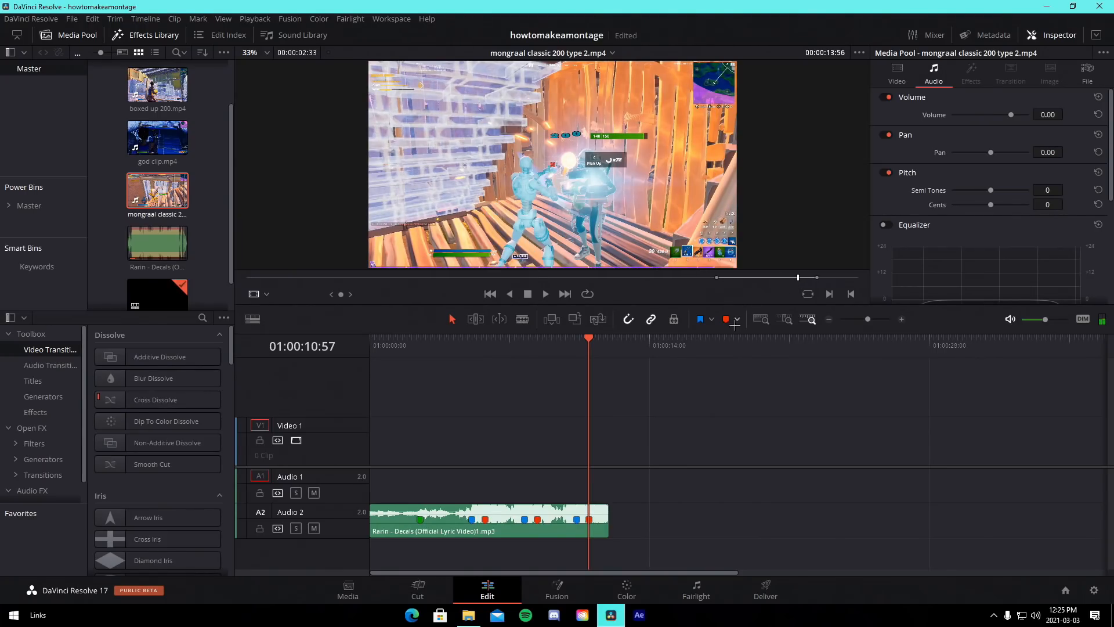
key(m)
- Place the mongraal clip on Video 1, line its marker up with the song's first blue marker, and trim its ends to the green and red markers
mouse_move(158, 191)
mouse_down()
mouse_move(403, 346)
mouse_move(481, 473)
mouse_move(468, 442)
mouse_up()
mouse_move(465, 342)
mouse_down()
mouse_move(485, 343)
mouse_move(471, 342)
mouse_up()
scroll(859, 322, up, 2)
drag(837, 427, 675, 425)
drag(578, 456, 541, 456)
drag(776, 444, 791, 444)
drag(739, 343, 532, 342)
key(space)
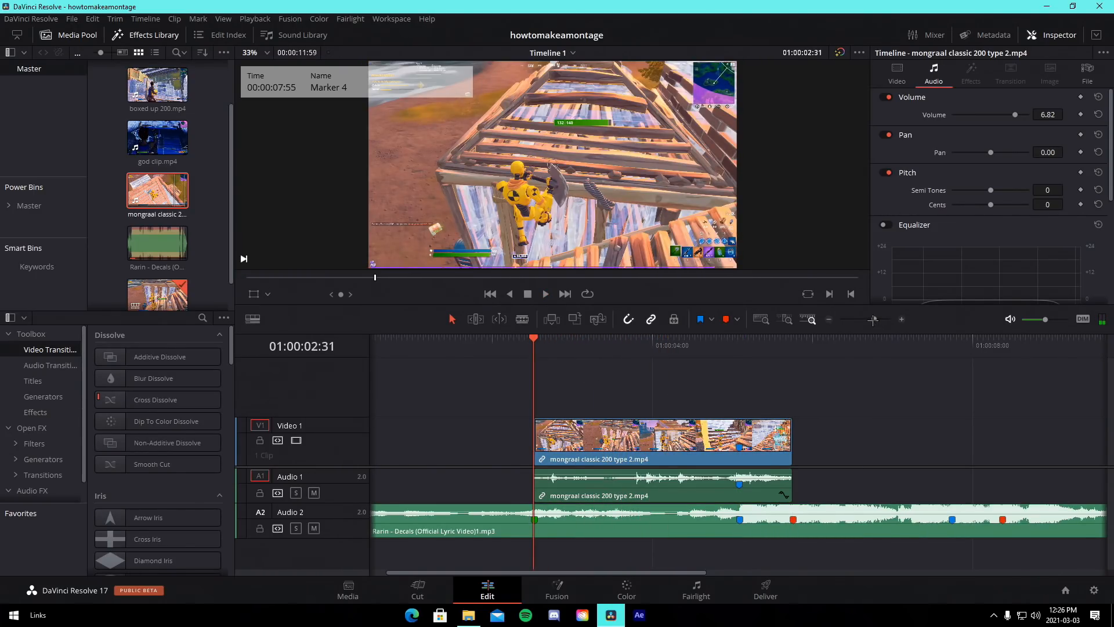
drag(873, 320, 871, 319)
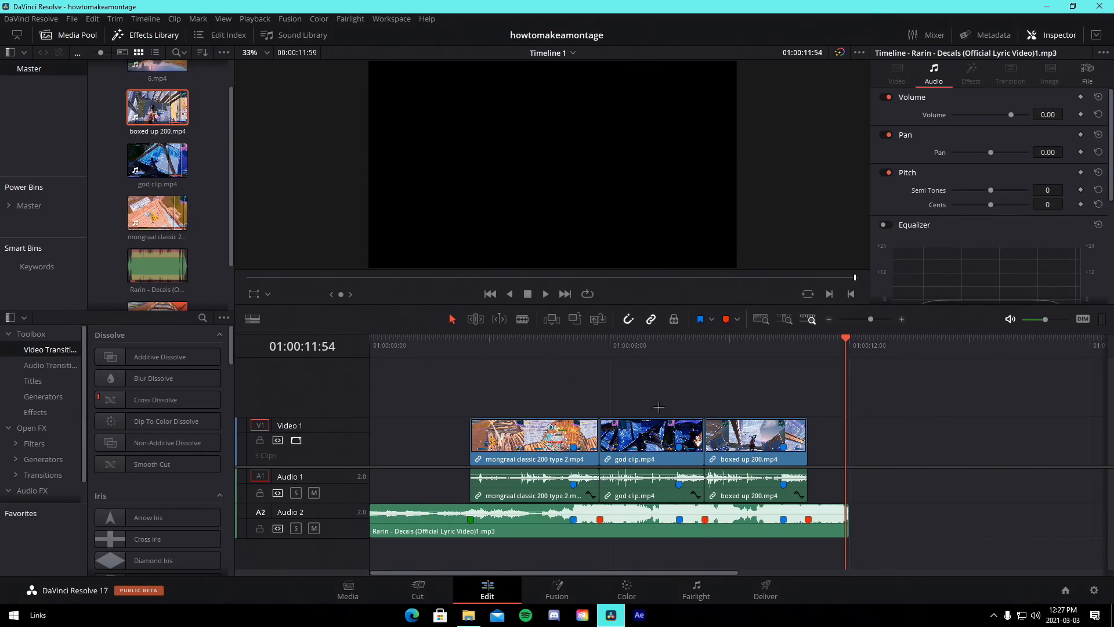
- Go to the song's first blue marker at 01:00:05:05 and unlink the mongraal clip's video from its audio
click(575, 351)
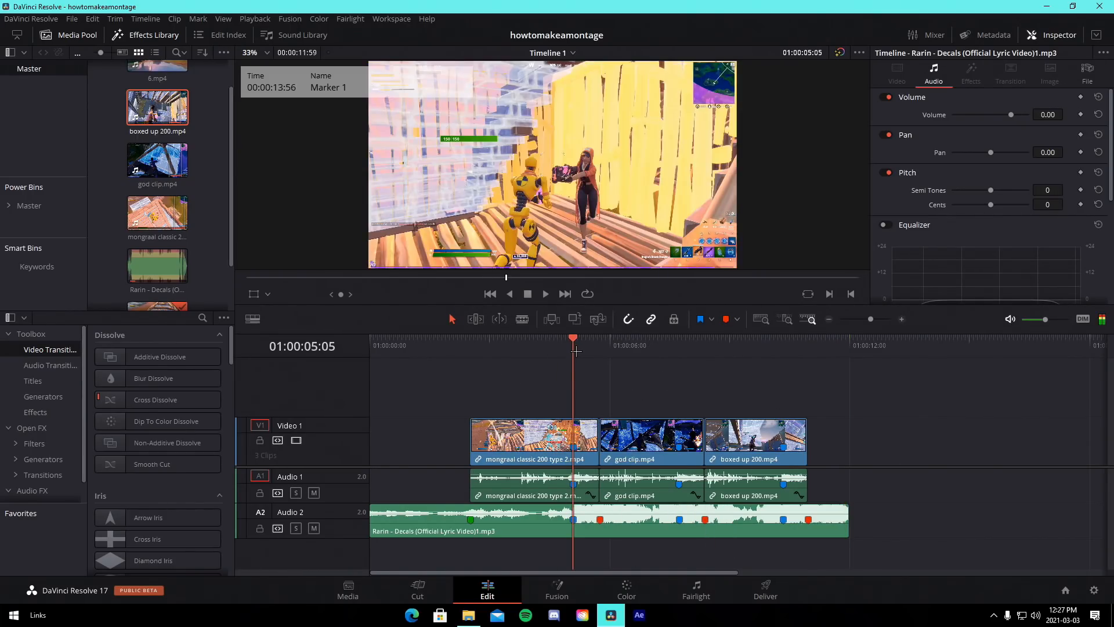
drag(576, 351, 679, 355)
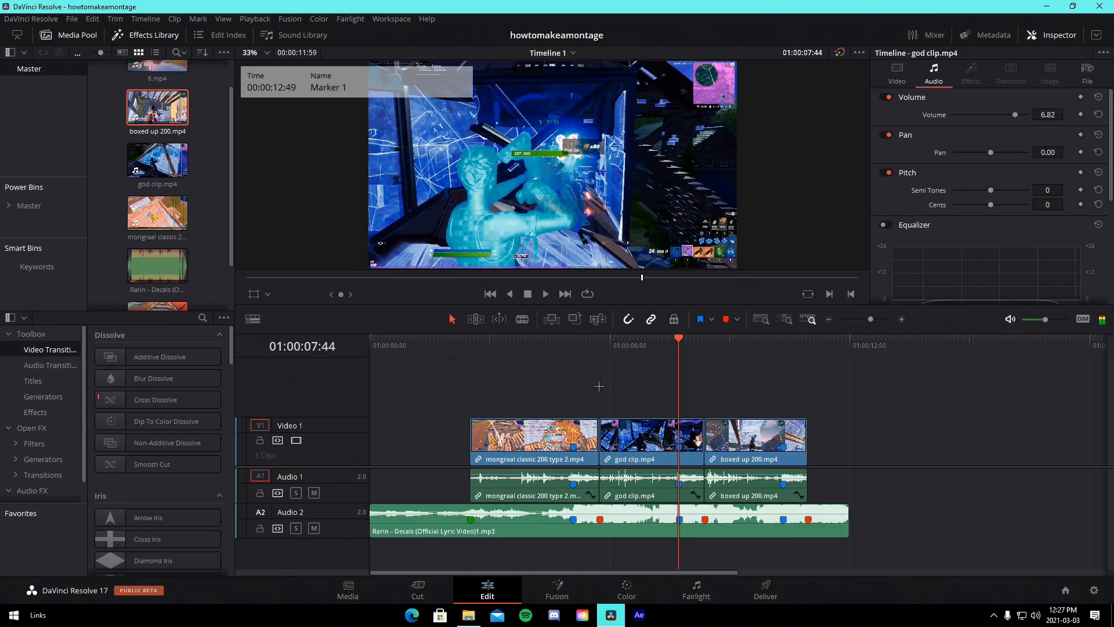
click(570, 348)
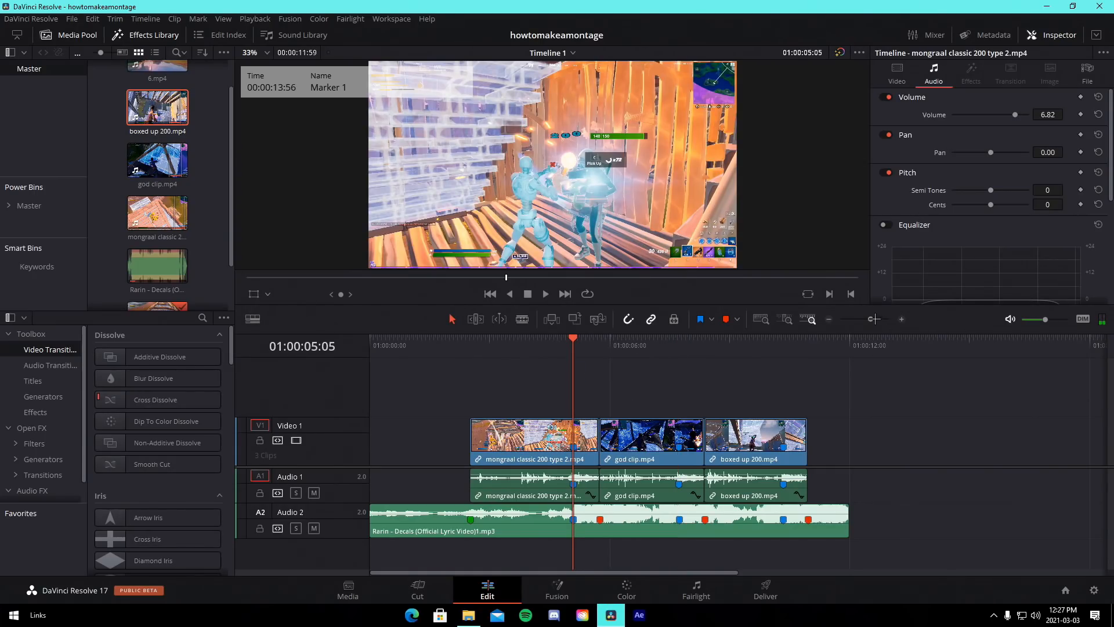
drag(873, 319, 878, 319)
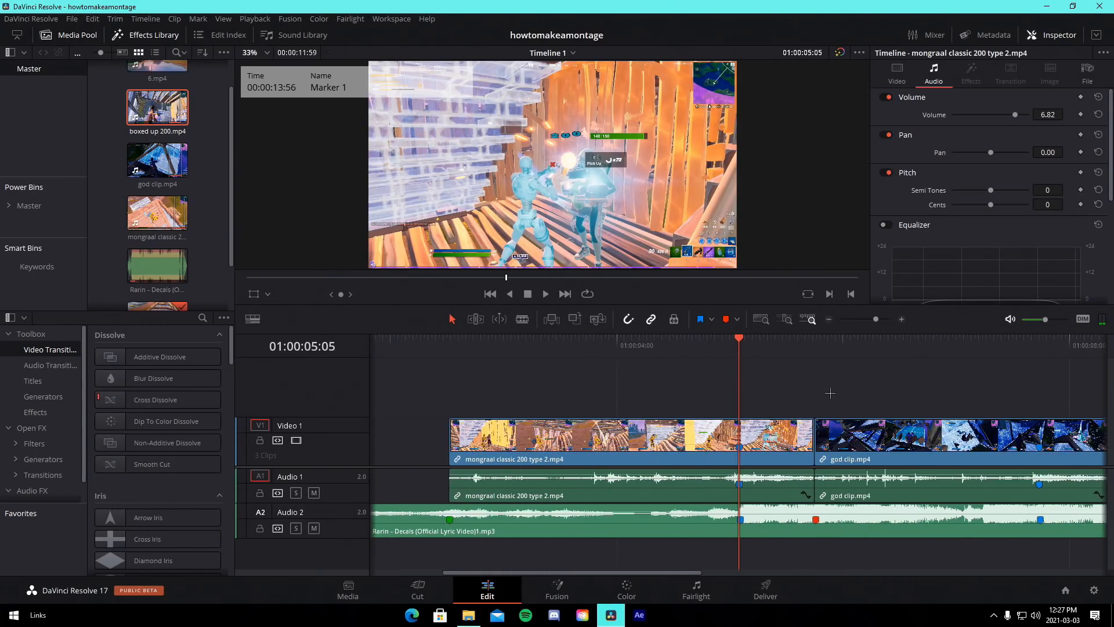
right_click(780, 440)
click(765, 429)
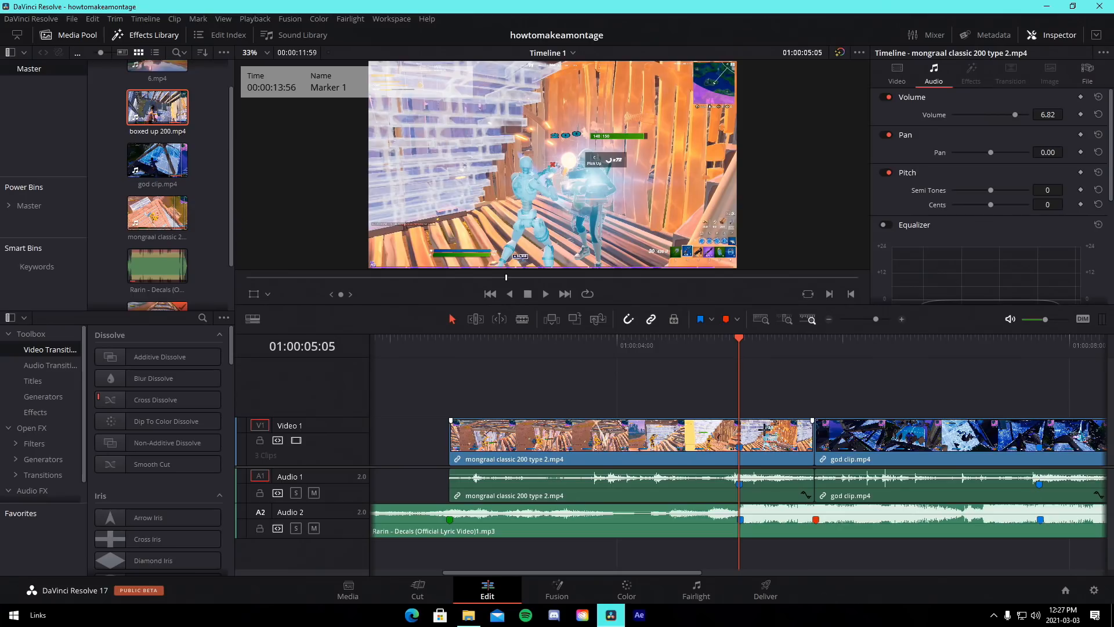
right_click(765, 429)
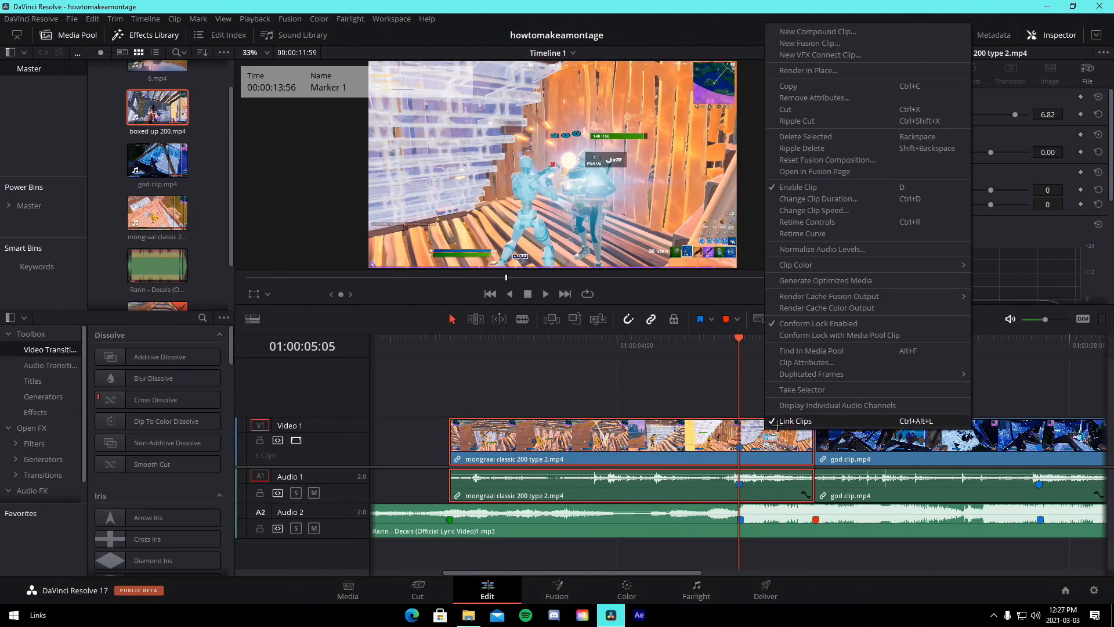
click(796, 425)
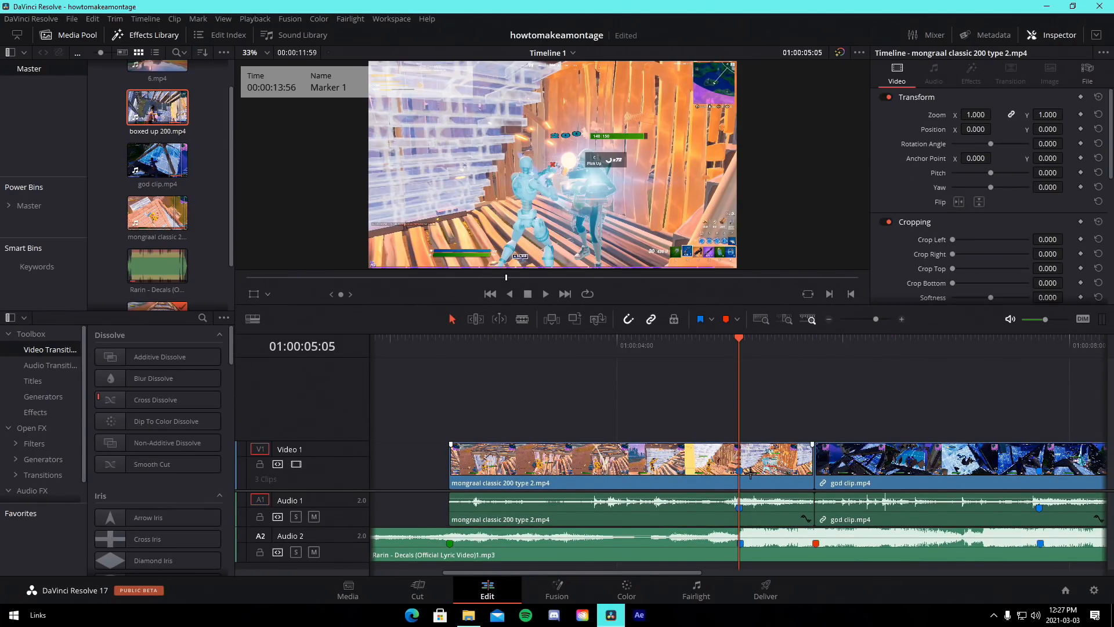
- Show the retime controls on the mongraal video clip and add a speed point at 01:00:05:05
right_click(770, 462)
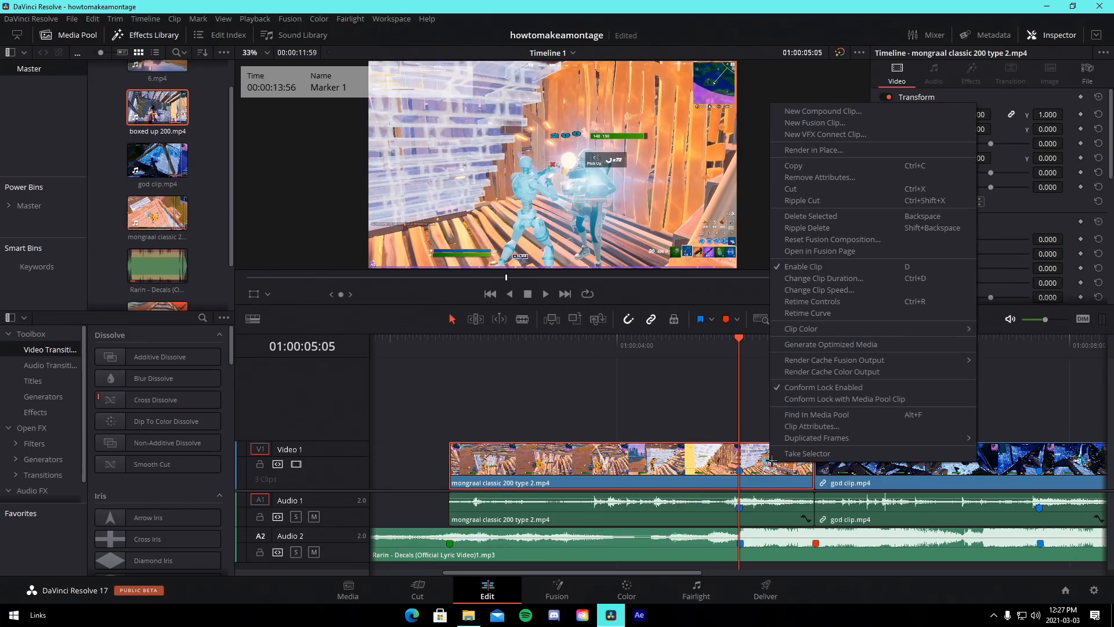
click(818, 303)
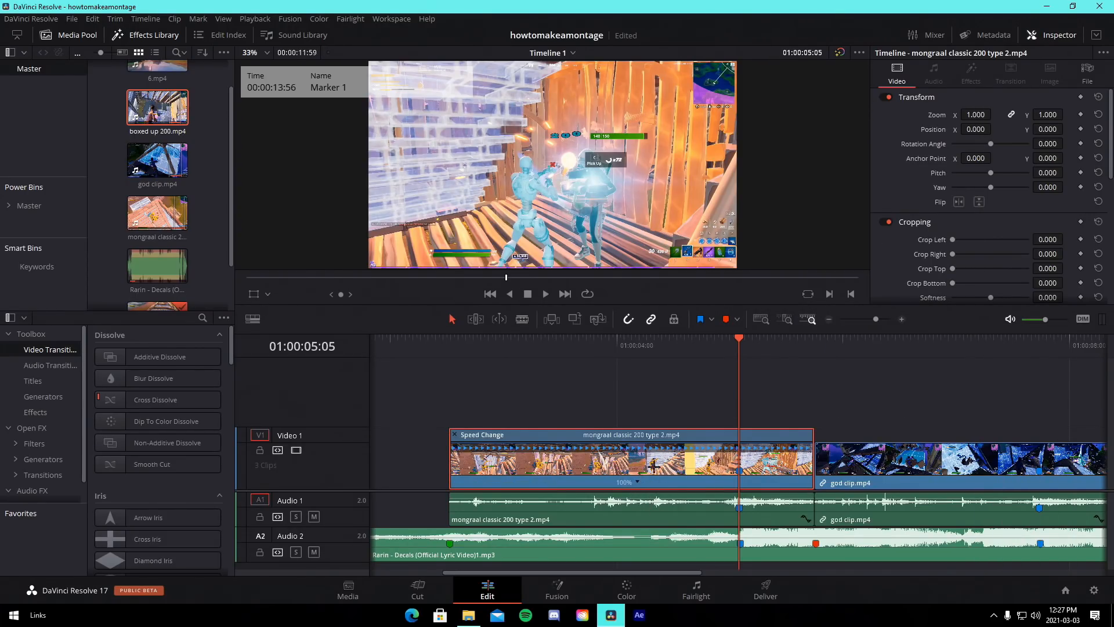
click(638, 482)
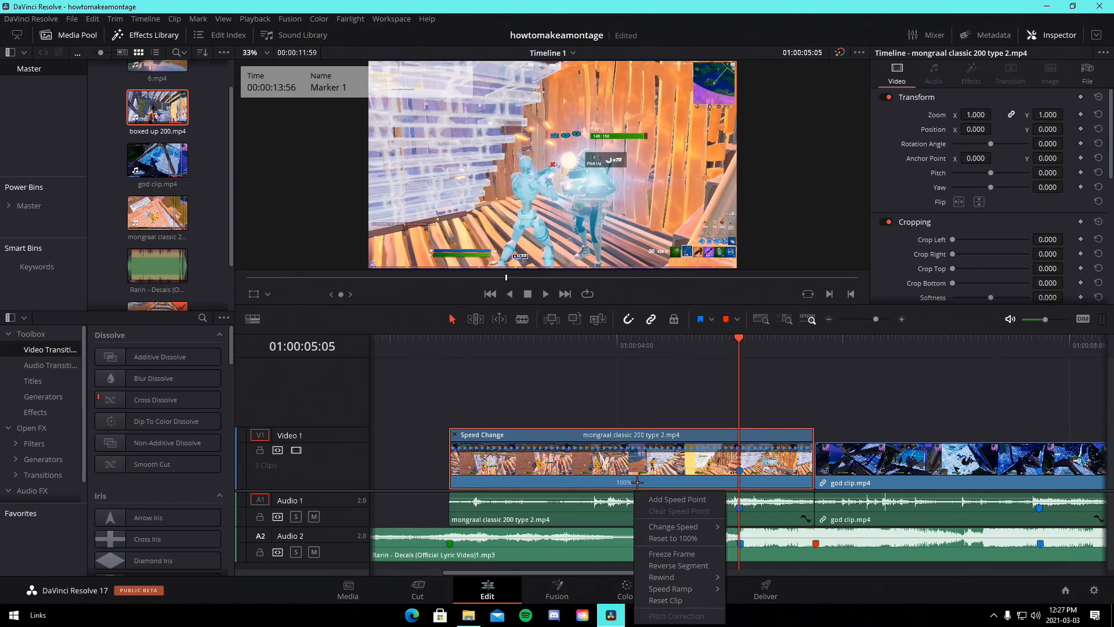
click(689, 498)
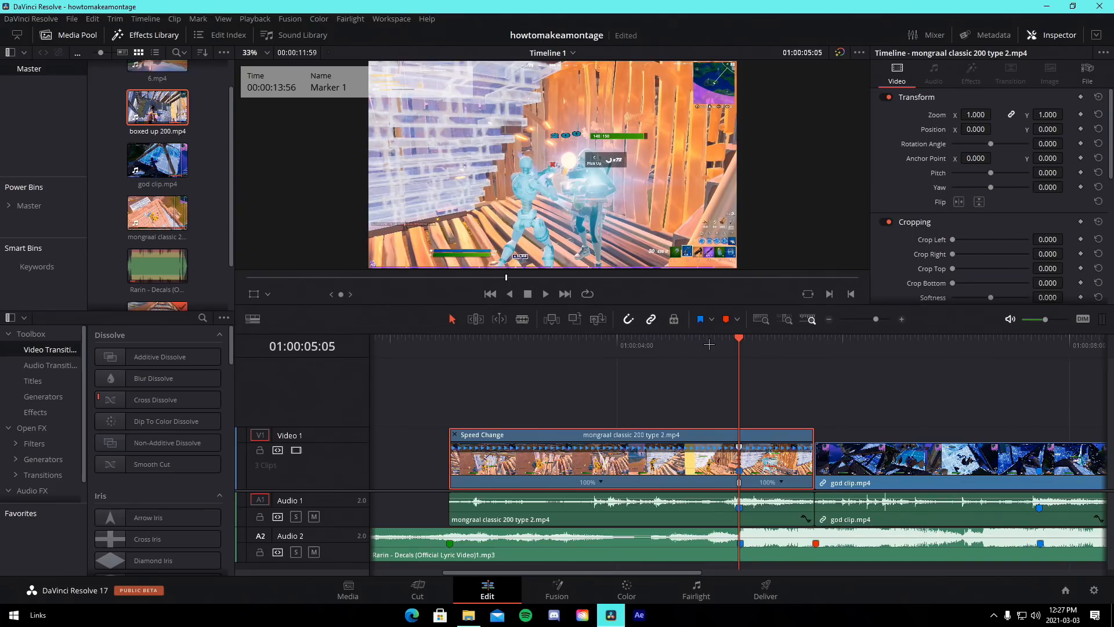
- Add two more speed points to the mongraal clip, at 01:00:04:37 and 01:00:04:51
drag(709, 344, 687, 336)
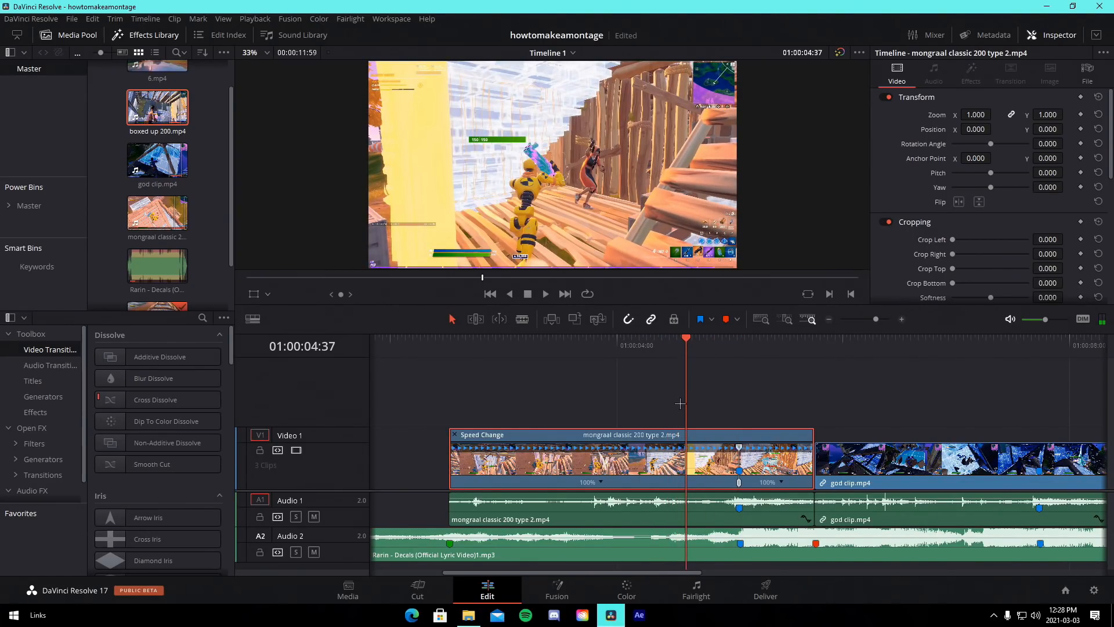
key(Left)
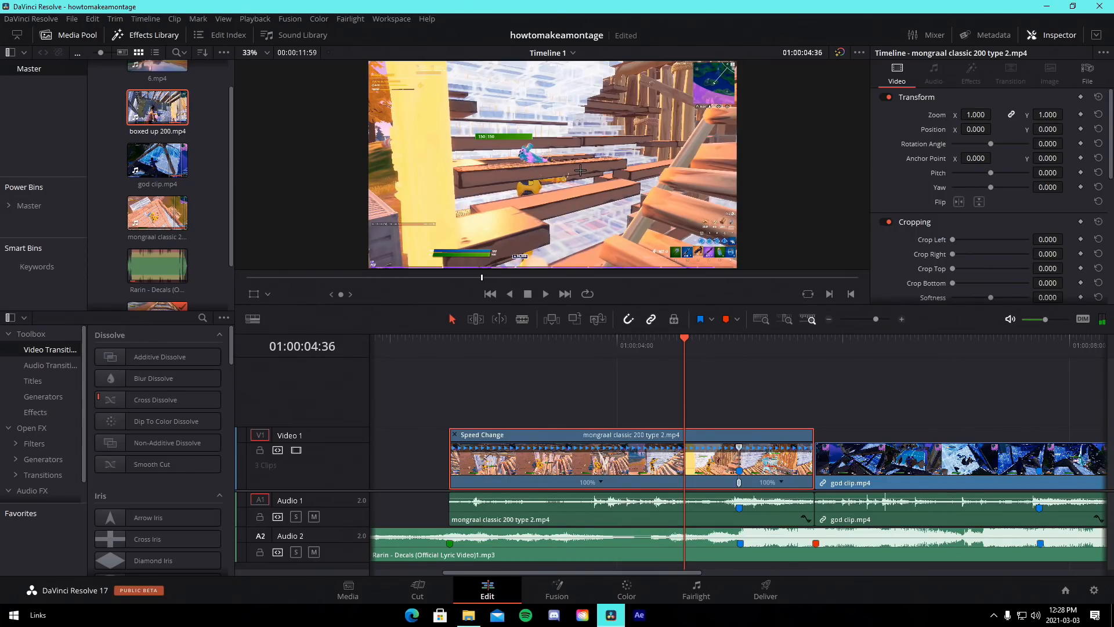
key(Right)
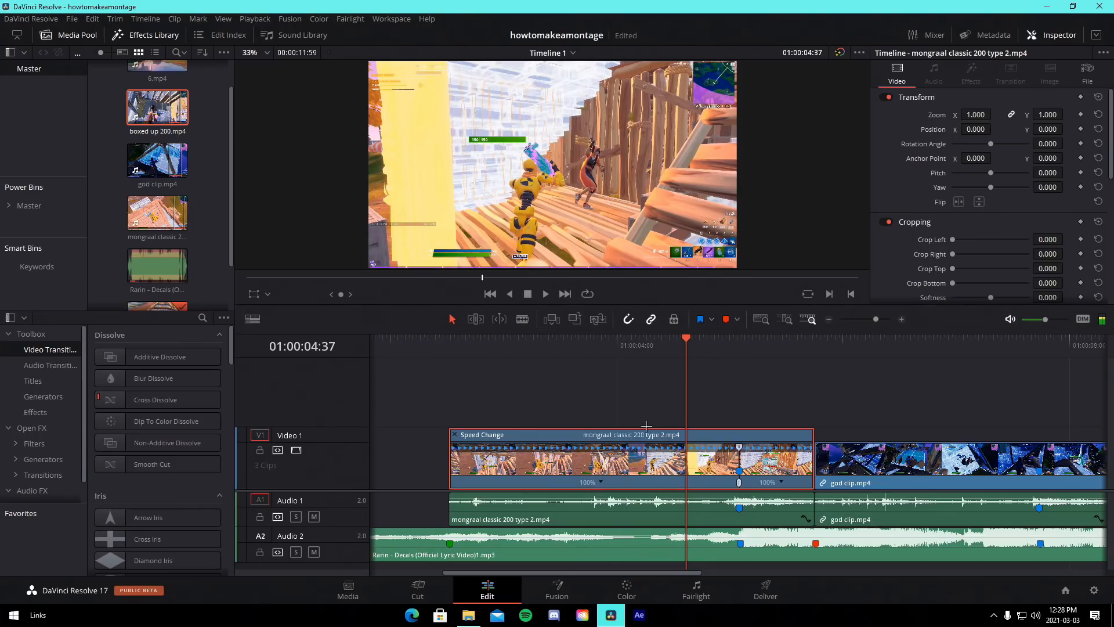
click(602, 482)
click(642, 500)
click(699, 350)
click(713, 350)
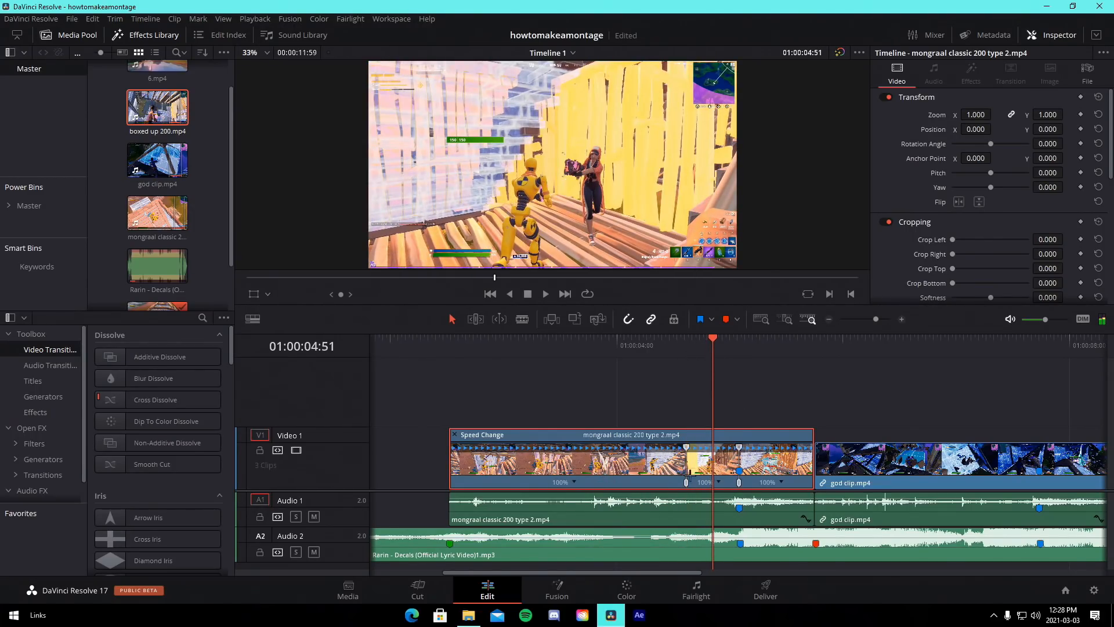
click(719, 485)
click(720, 496)
- Set the mongraal clip's last speed segment to 50% and trim the clip's end back to the first red marker
click(784, 482)
mouse_move(815, 527)
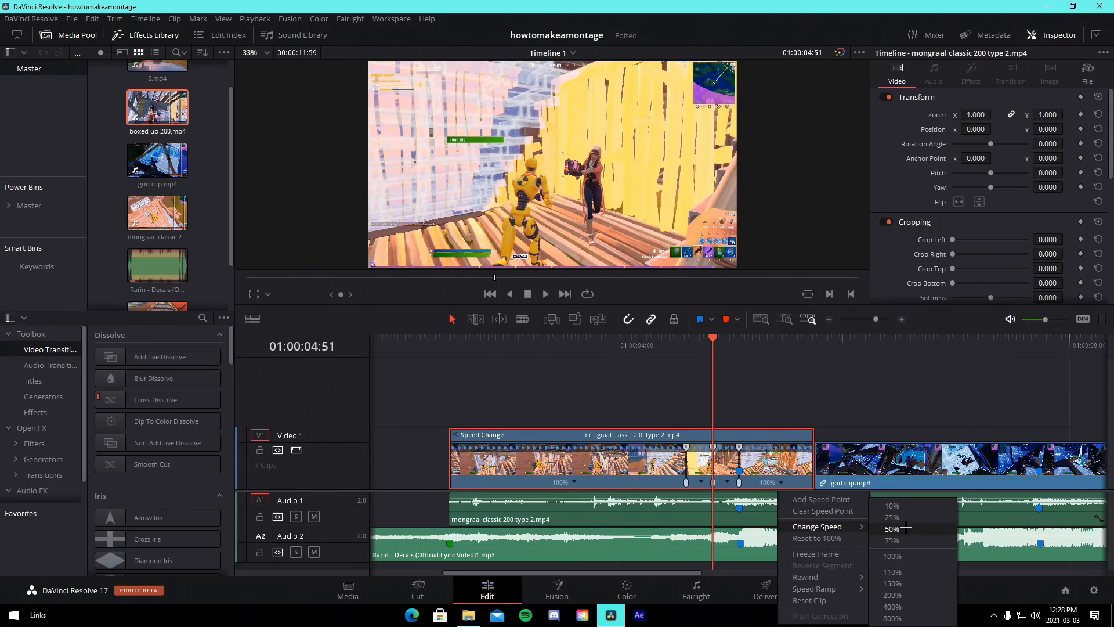
click(893, 528)
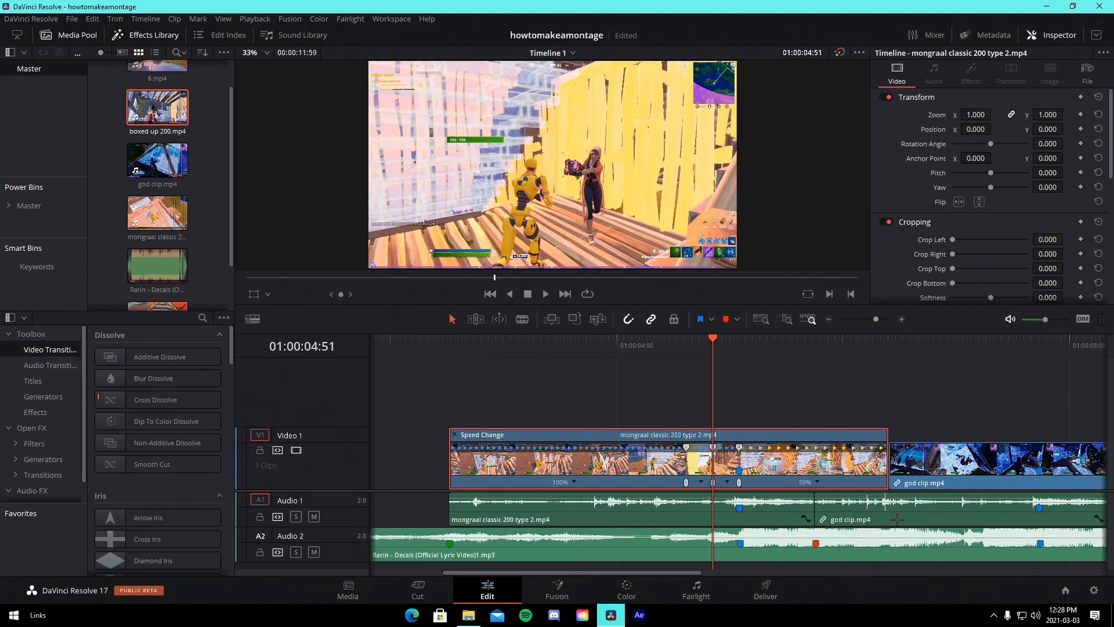
click(885, 471)
mouse_move(887, 471)
mouse_down()
mouse_move(862, 472)
mouse_move(885, 471)
mouse_up()
key(ctrl+z)
- Change the speed of the mongraal segment between the first and second speed points to 50%
click(702, 482)
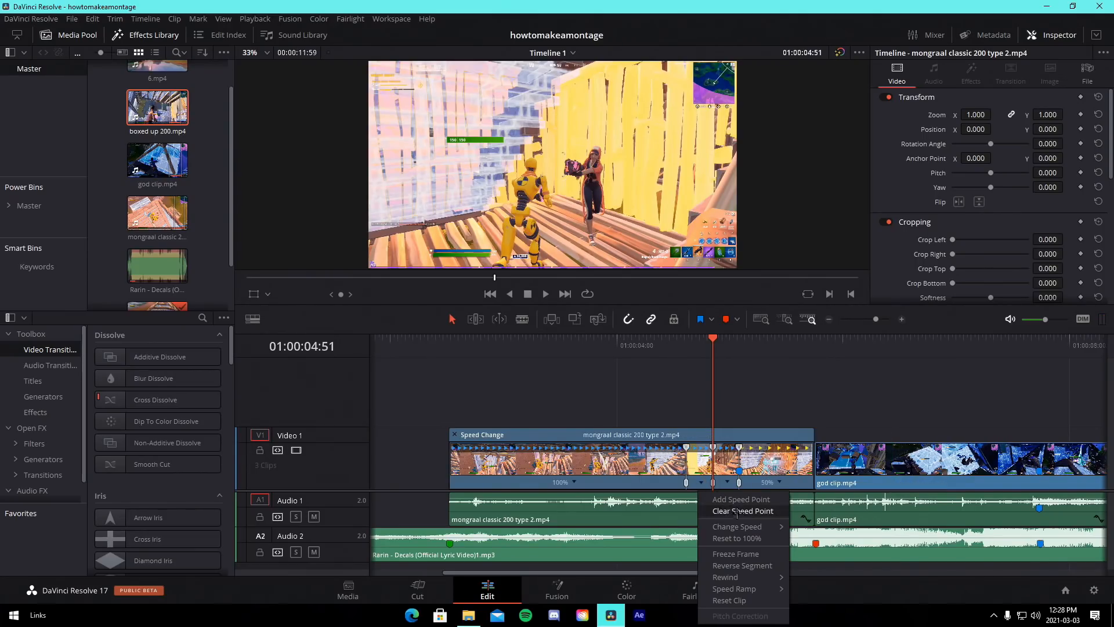
mouse_move(748, 526)
click(811, 531)
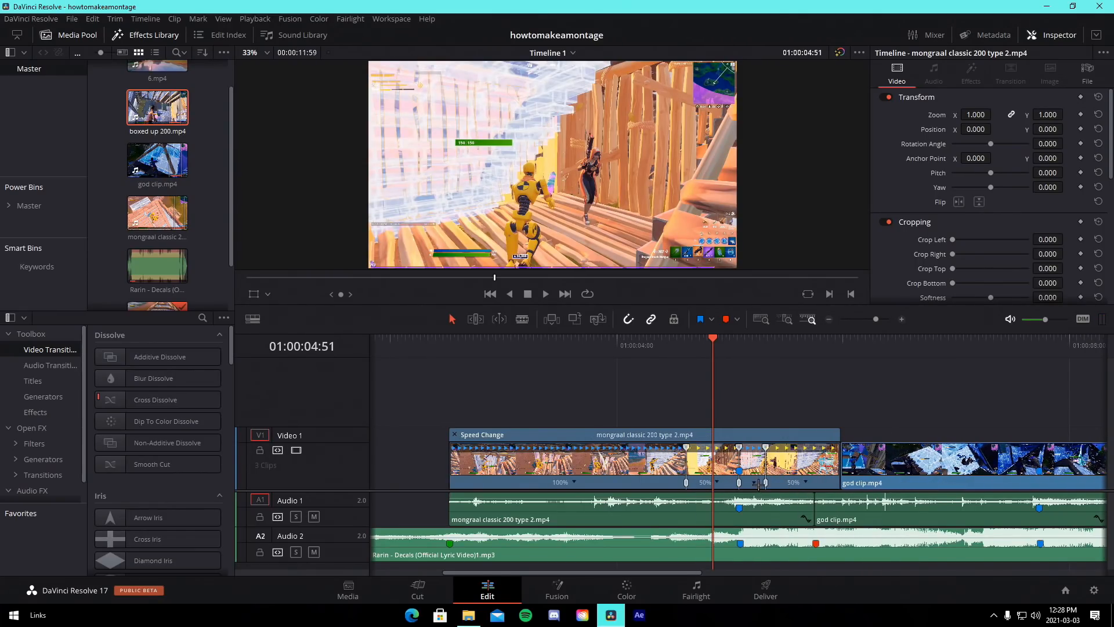
- Set the segment between the second and third speed points to 200% and pull the clip's end back to the red marker
click(756, 483)
mouse_move(792, 527)
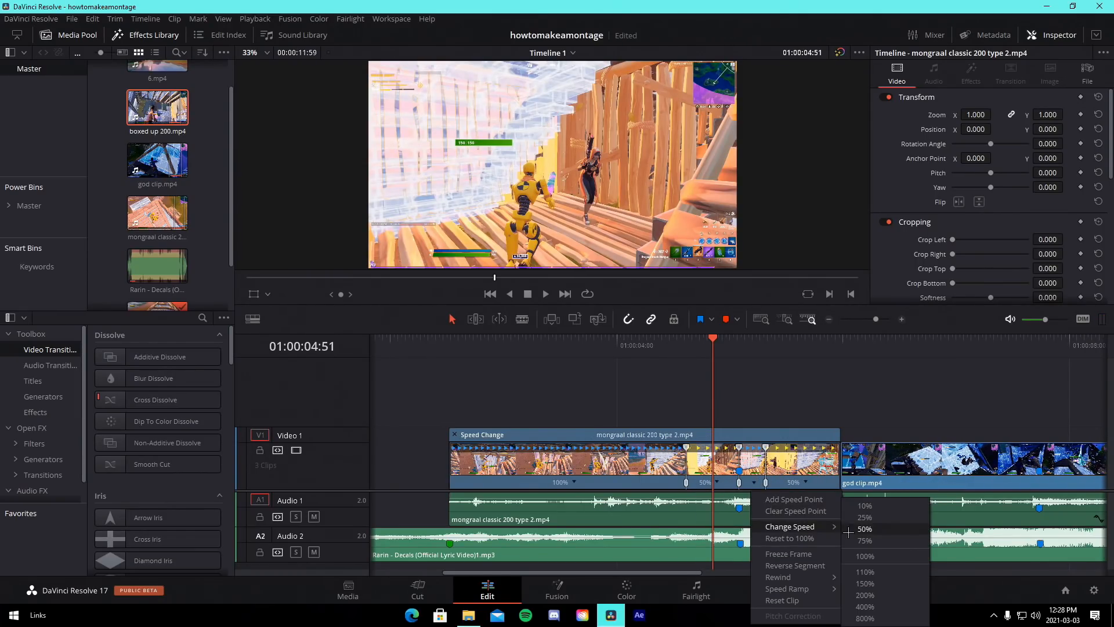
click(871, 595)
drag(845, 477, 815, 472)
key(ctrl+z)
- Move the speed points bounding the 200% segment earlier so it ends just after the first blue marker, and play back the result
mouse_move(699, 345)
mouse_down()
mouse_move(689, 346)
mouse_move(762, 360)
mouse_move(735, 368)
mouse_up()
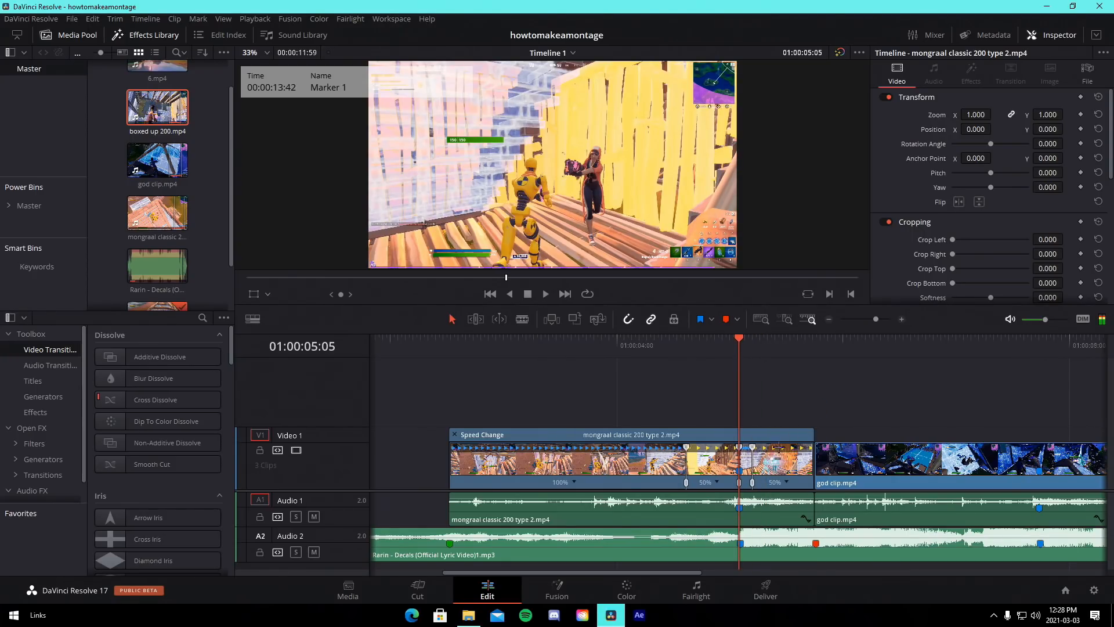
drag(880, 317, 883, 320)
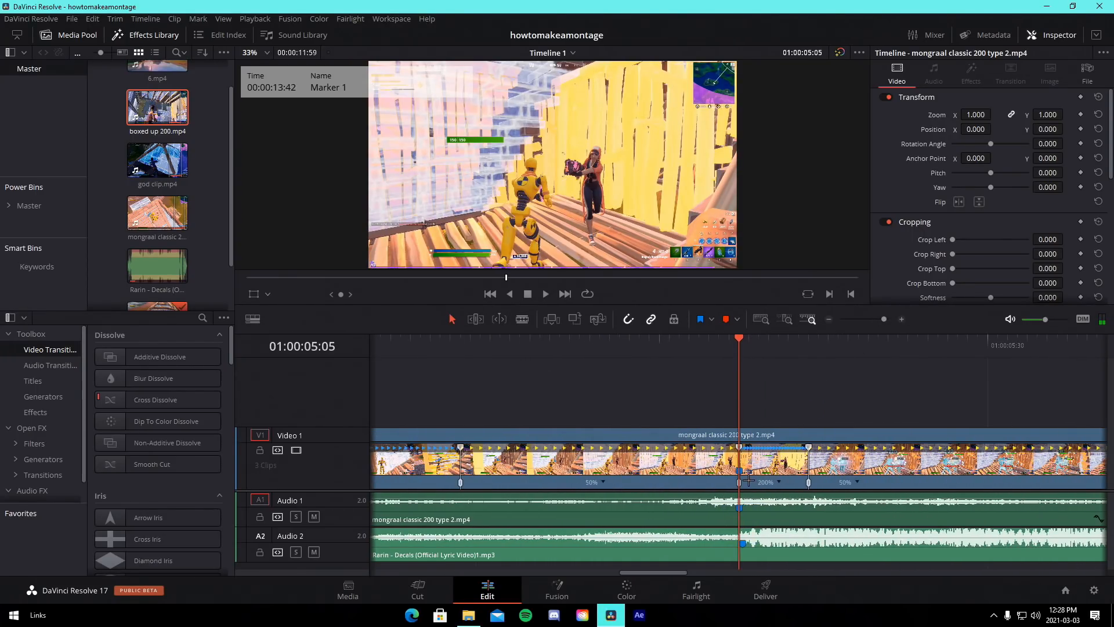
drag(733, 483, 645, 486)
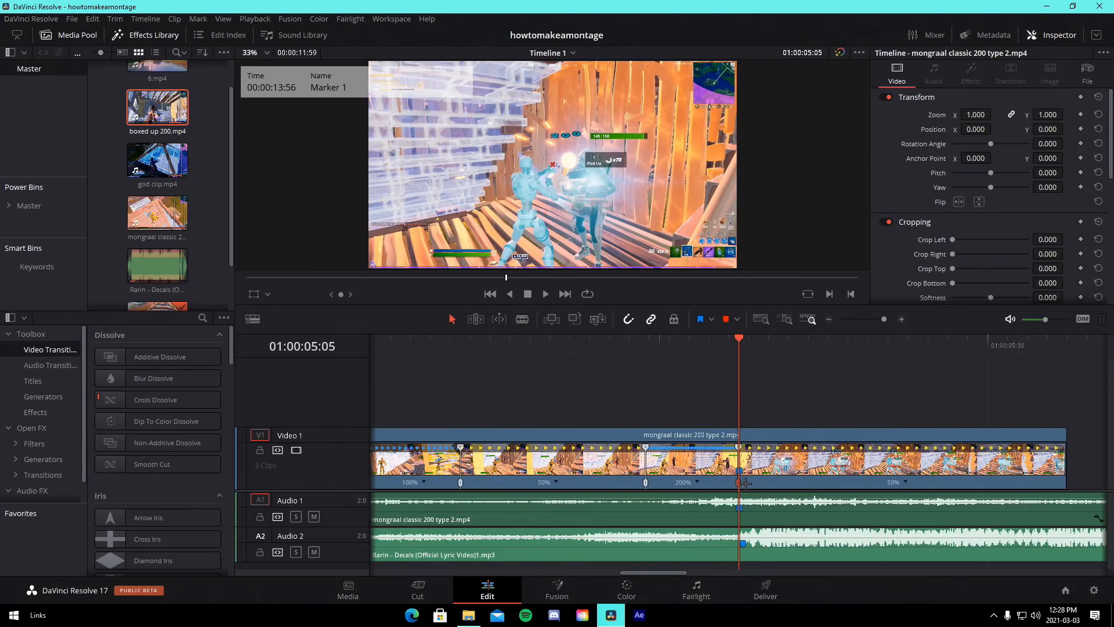
drag(745, 482, 758, 483)
click(529, 347)
key(space)
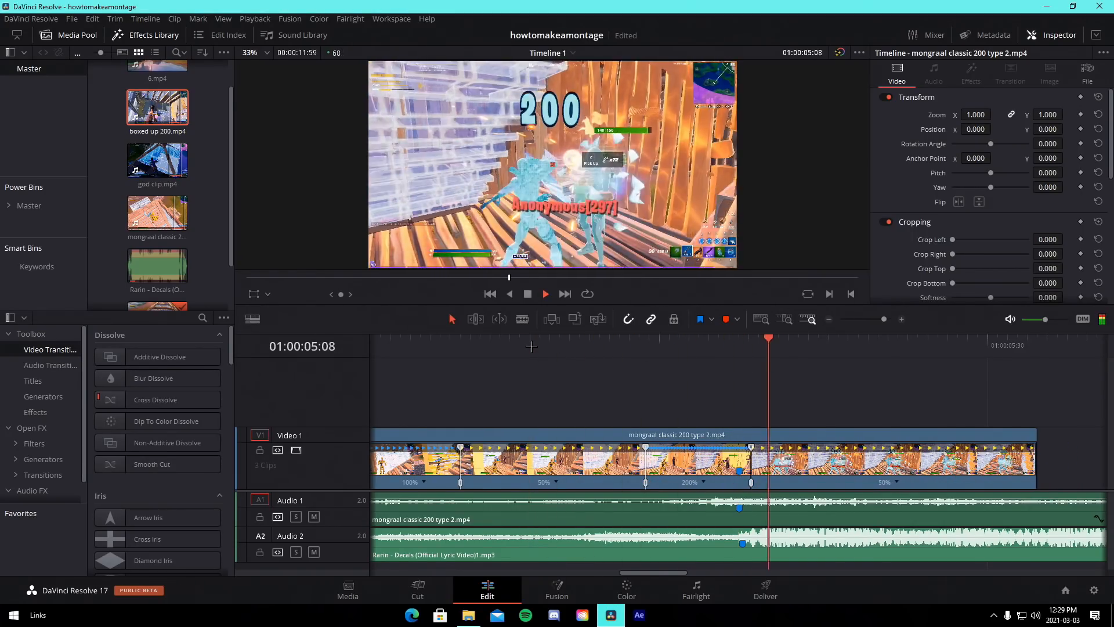
key(space)
- Extend the mongraal clip's end to the first red marker and save the project with the clip's retime controls closed
scroll(737, 467, down, 5)
drag(725, 468, 742, 469)
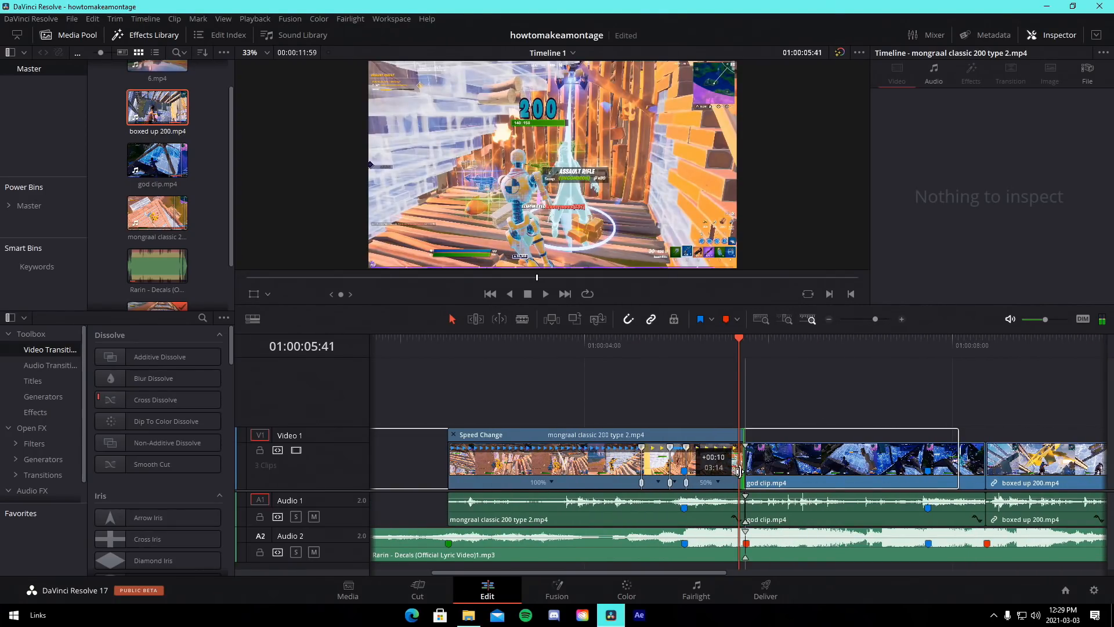
click(457, 434)
key(ctrl+s)
- Play back the mongraal clip and the cut into god clip.mp4 to check the speed changes against the song
click(580, 343)
key(space)
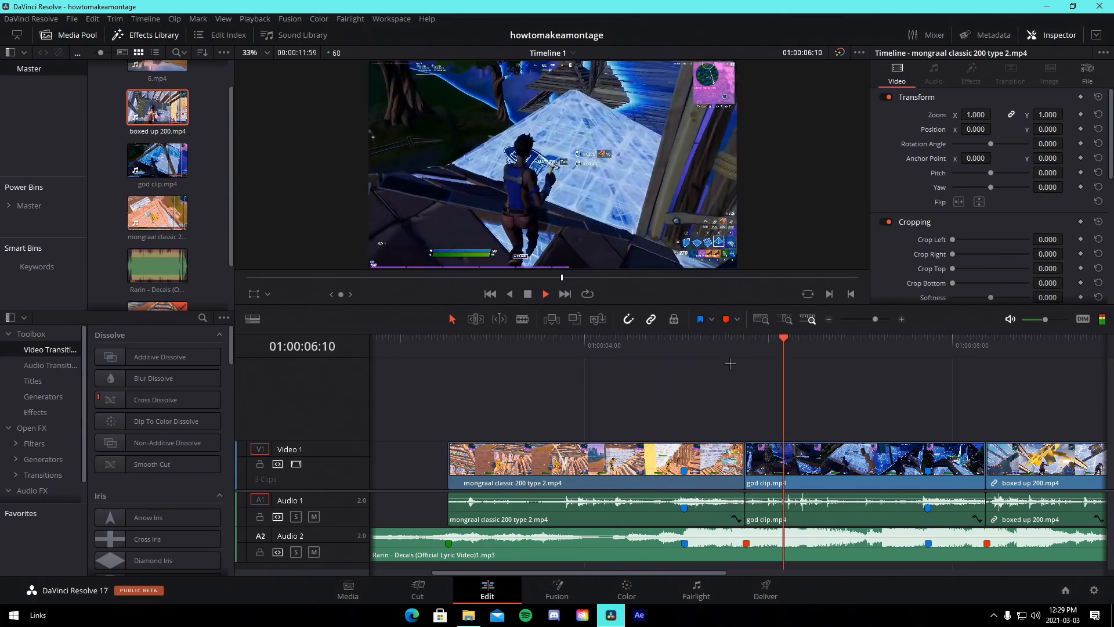
key(space)
click(631, 346)
key(space)
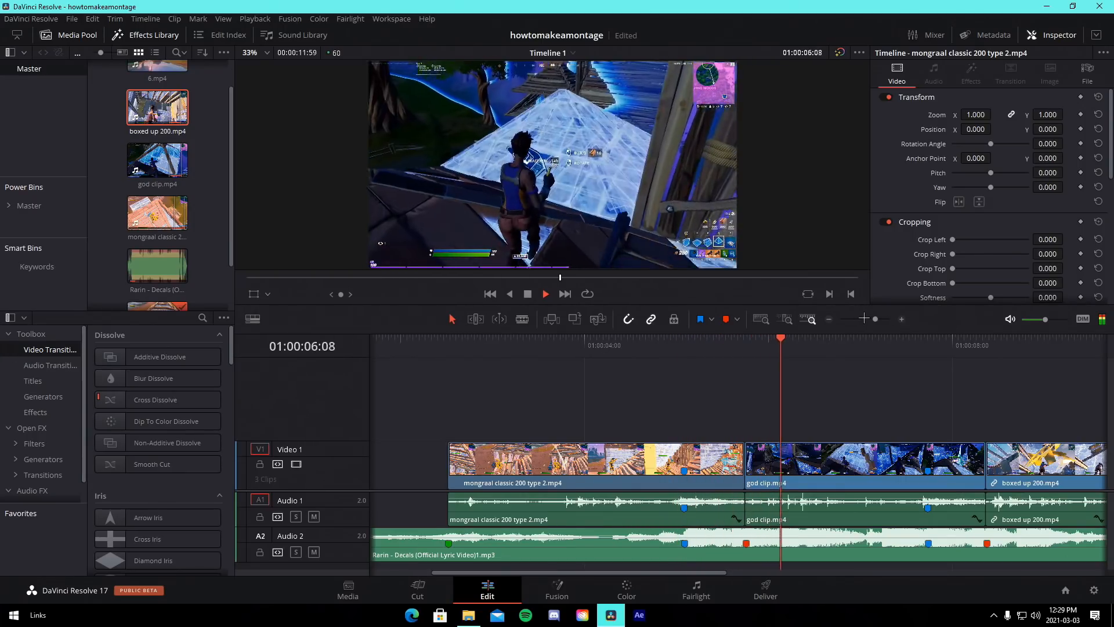
scroll(754, 366, down, 5)
scroll(853, 376, up, 4)
key(space)
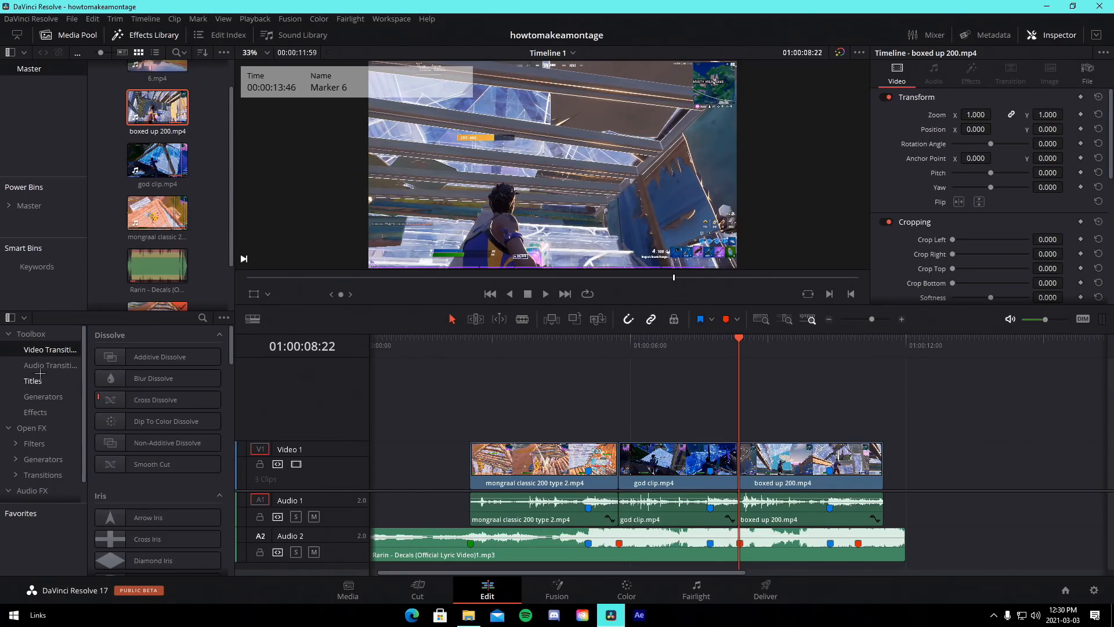
- Add an Adjustment Clip on Video 2 starting at the first blue marker, 01:00:05:05, and trim its end to the first red marker
click(34, 412)
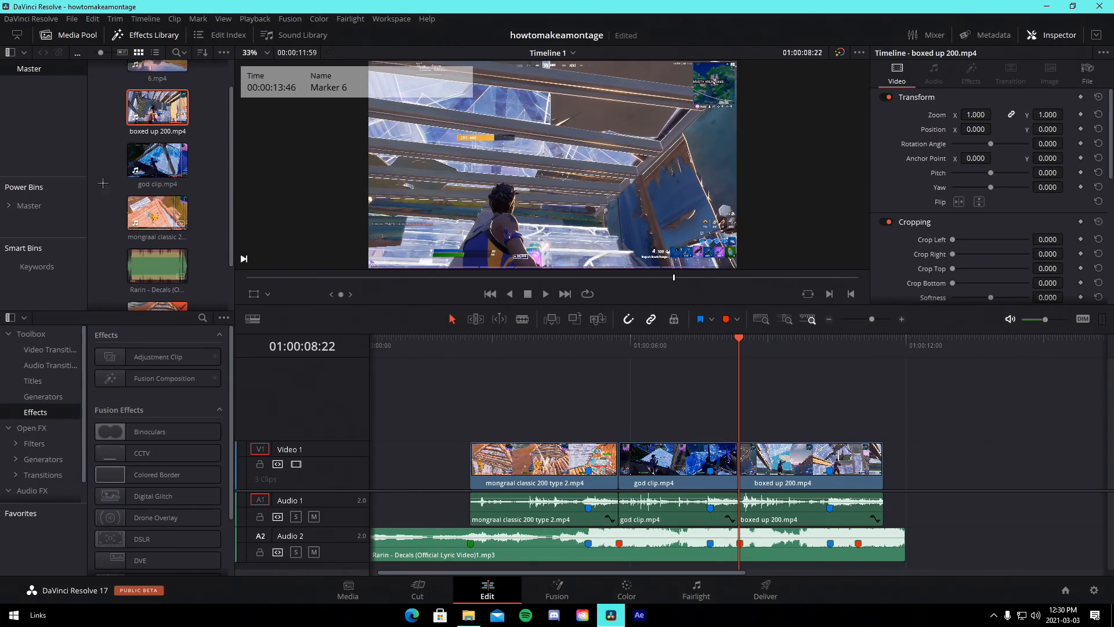
click(167, 37)
click(168, 37)
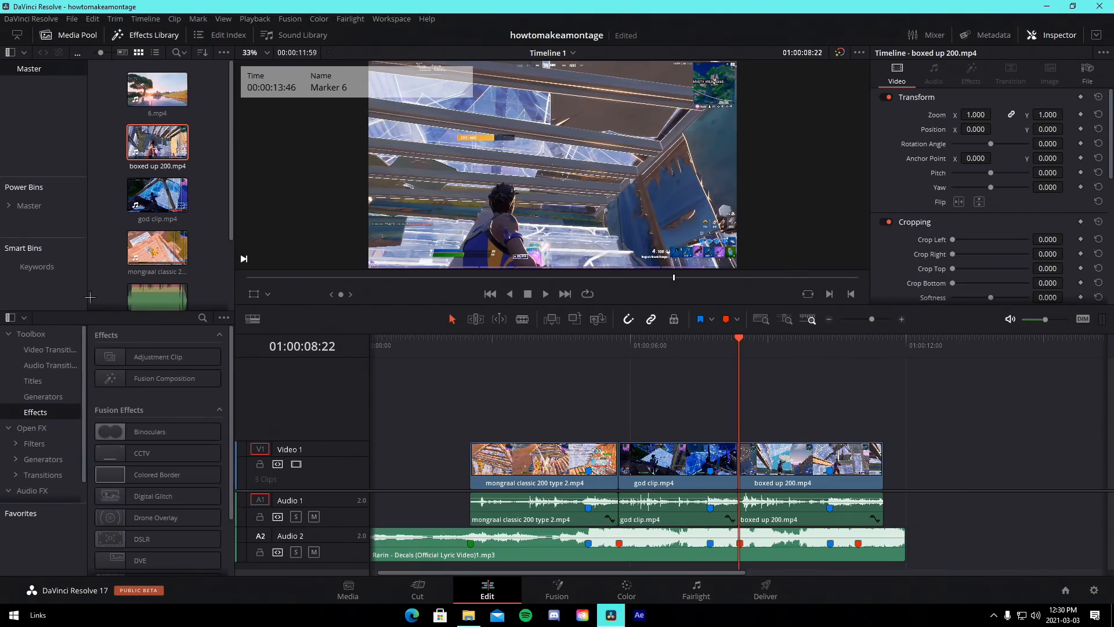
drag(157, 357, 590, 406)
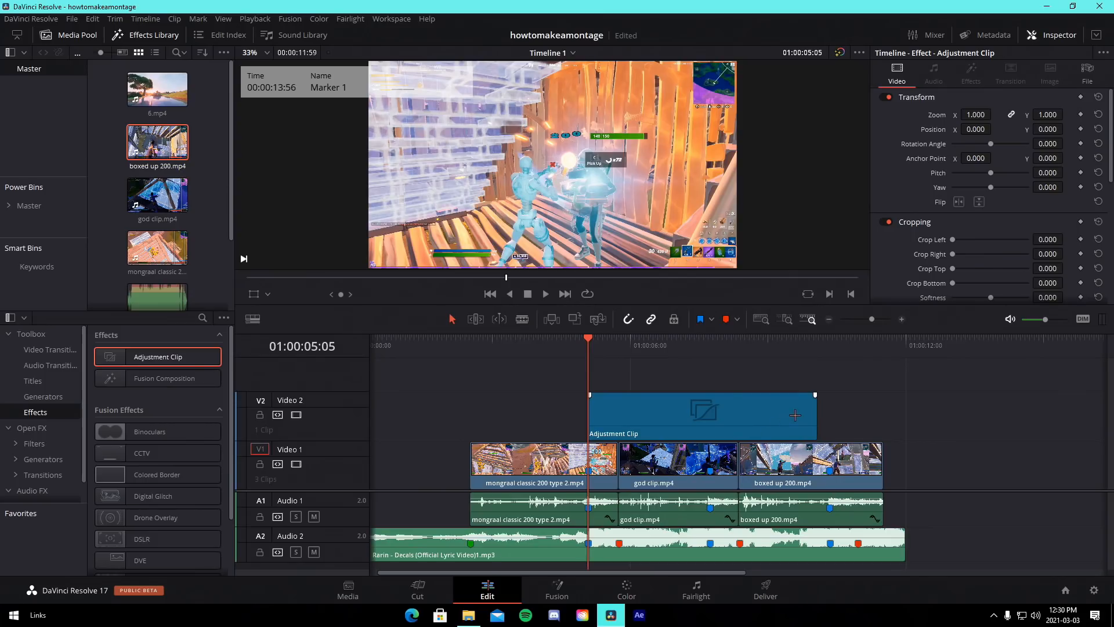
drag(817, 418, 618, 423)
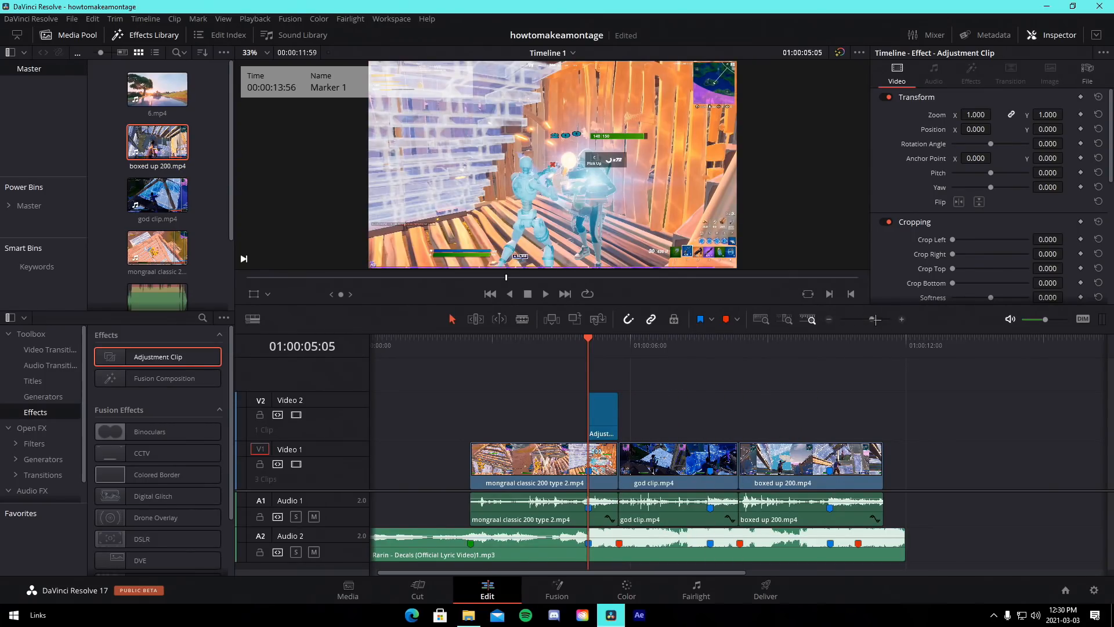
- Open the adjustment clip in Fusion and move the MediaOut1 node farther away from MediaIn1
drag(875, 319, 882, 319)
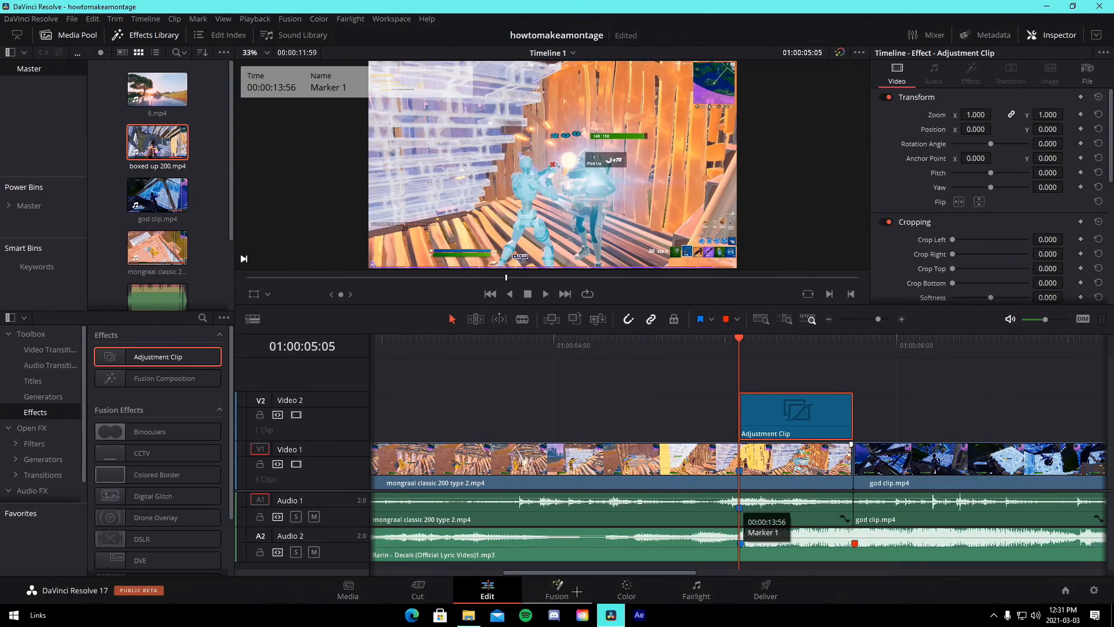
click(561, 597)
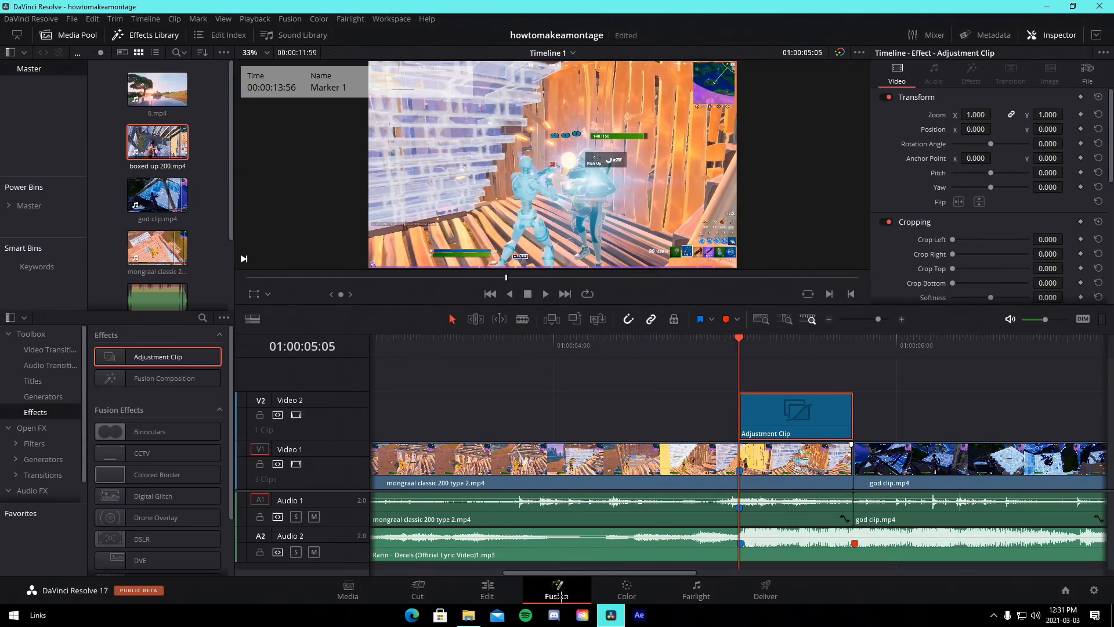
drag(534, 513, 736, 503)
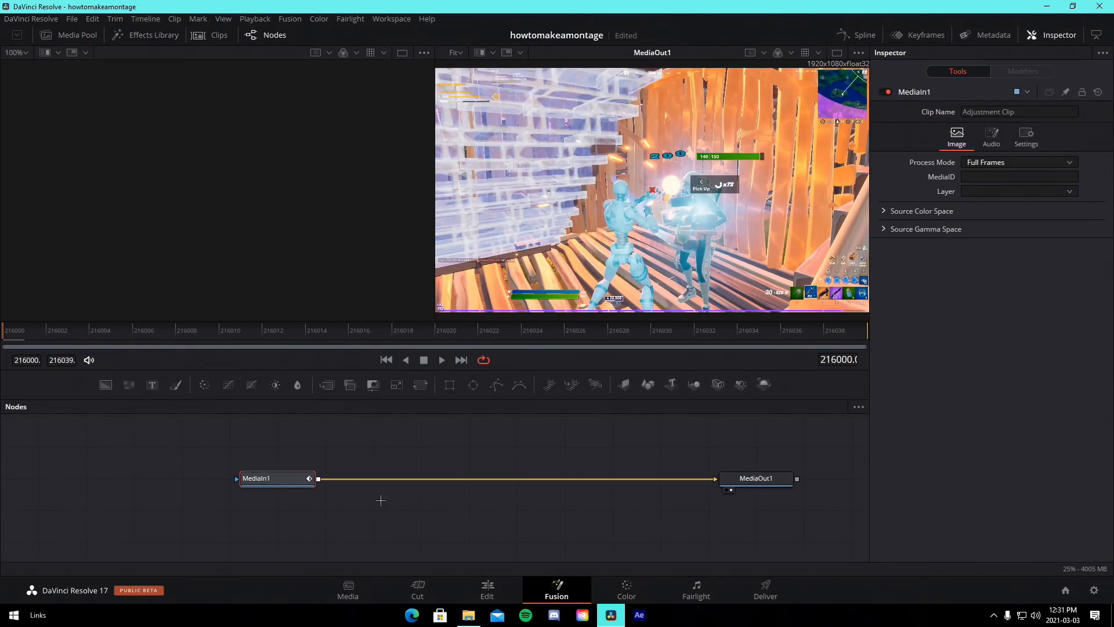
- Insert a Camera Shake node between MediaIn1 and MediaOut1 with X and Y Deviation 0, Rotation Deviation 0.45 and Speed 0.09
click(595, 514)
click(293, 480)
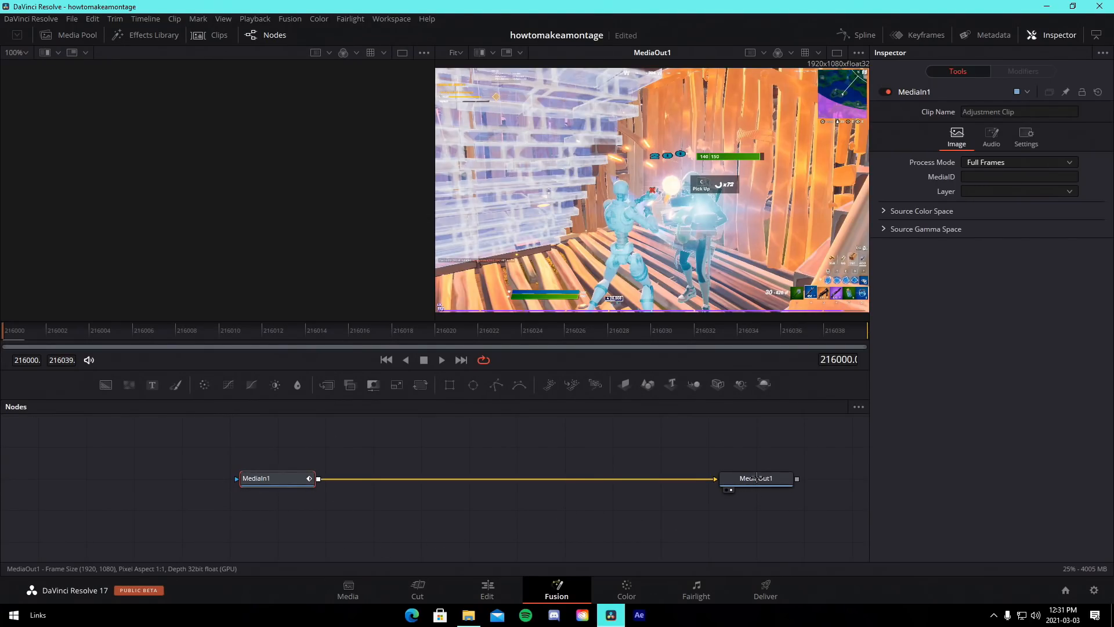
click(607, 509)
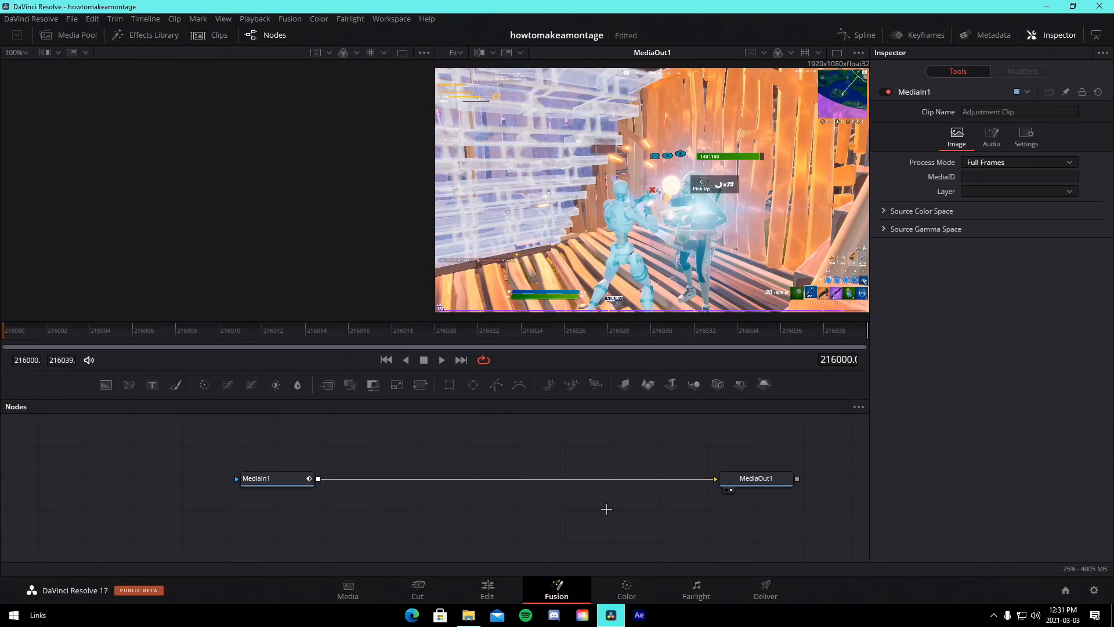
key(shift+space)
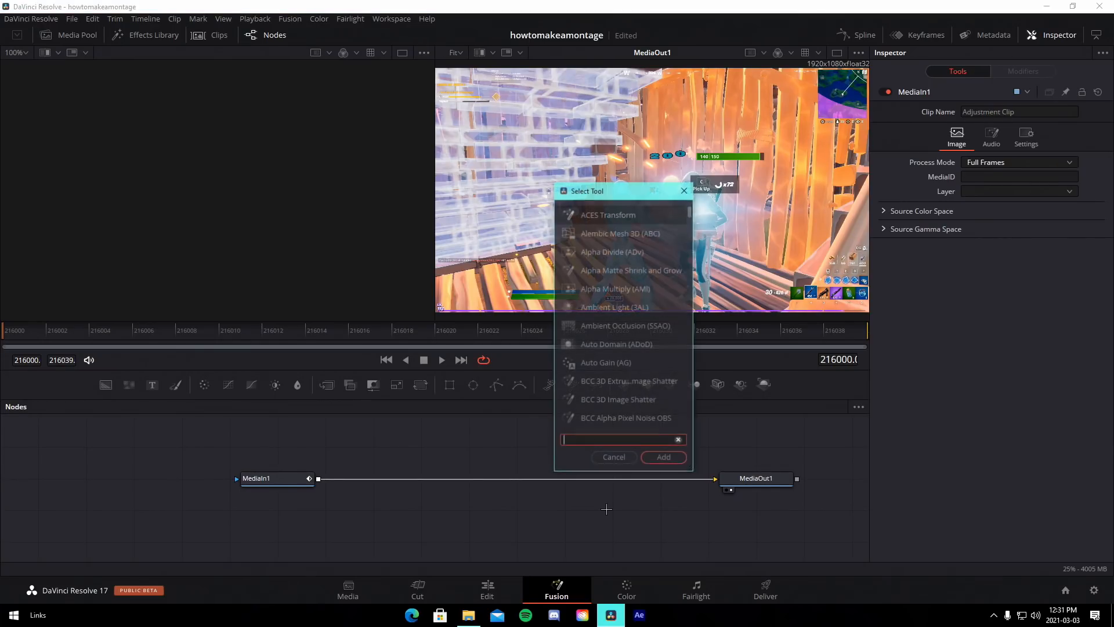
text(camer)
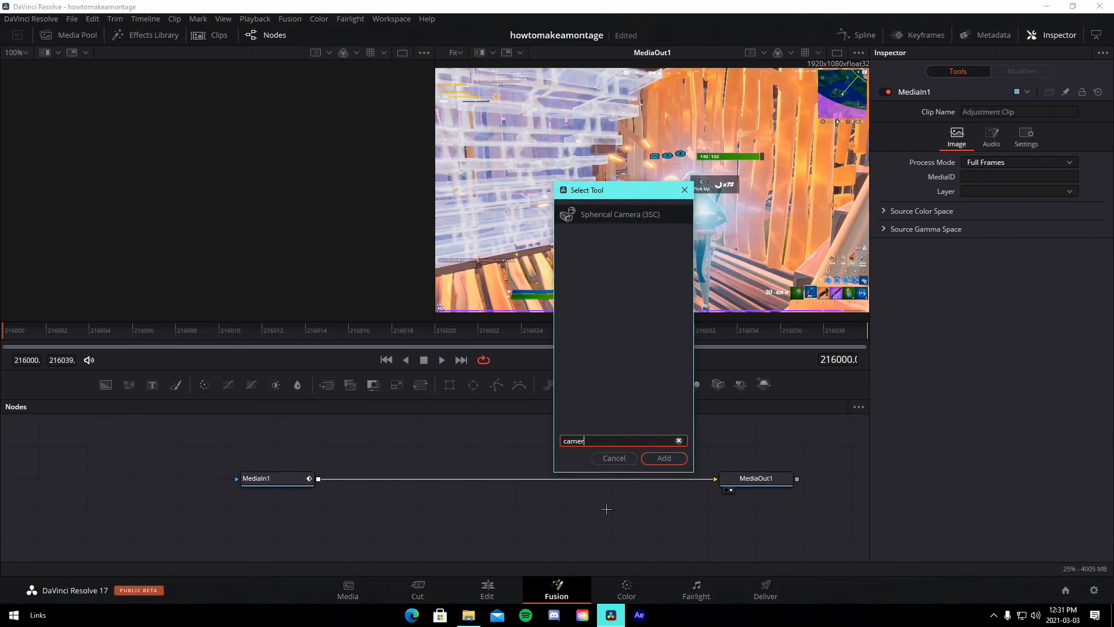
text(a)
click(606, 252)
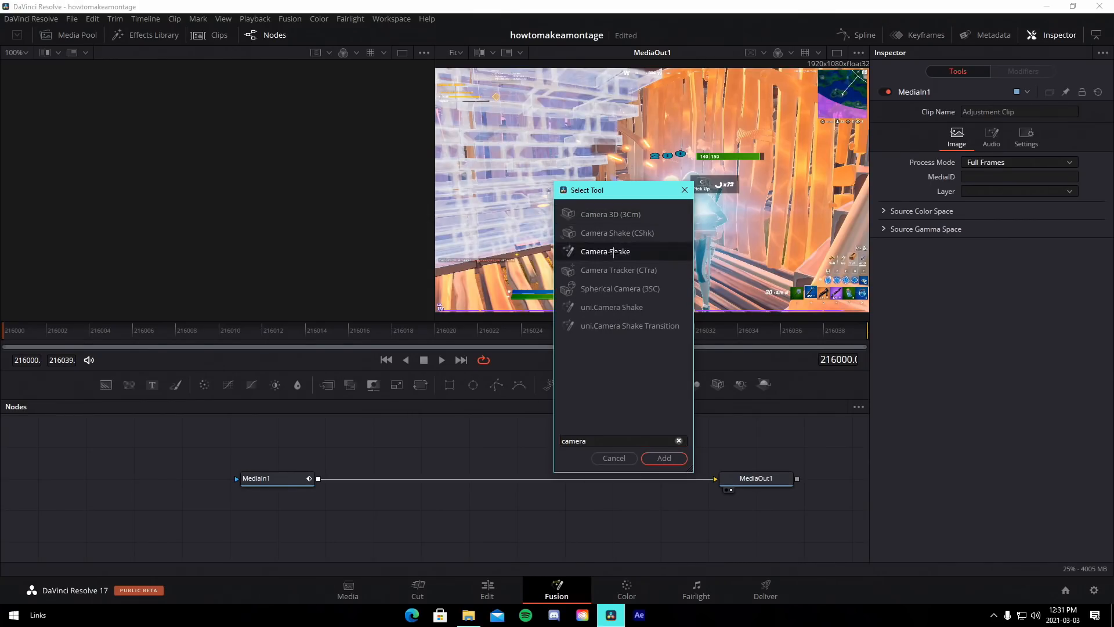
click(664, 458)
drag(566, 507, 473, 488)
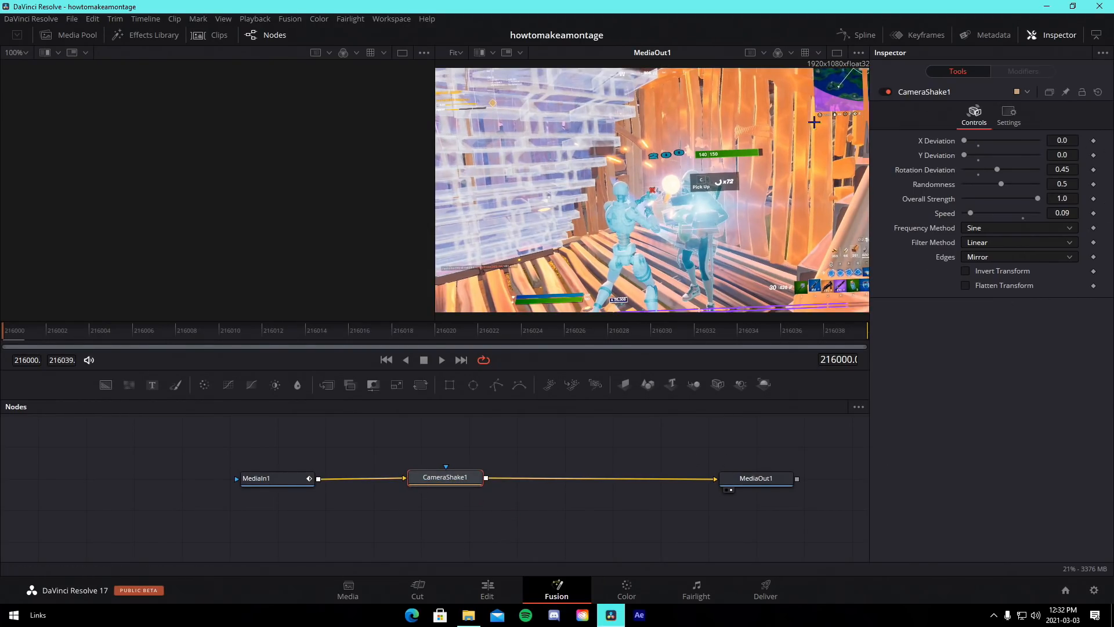
- Switch CameraShake1's Edges from Mirror to Canvas and back to compare the frame borders
drag(415, 331, 3, 331)
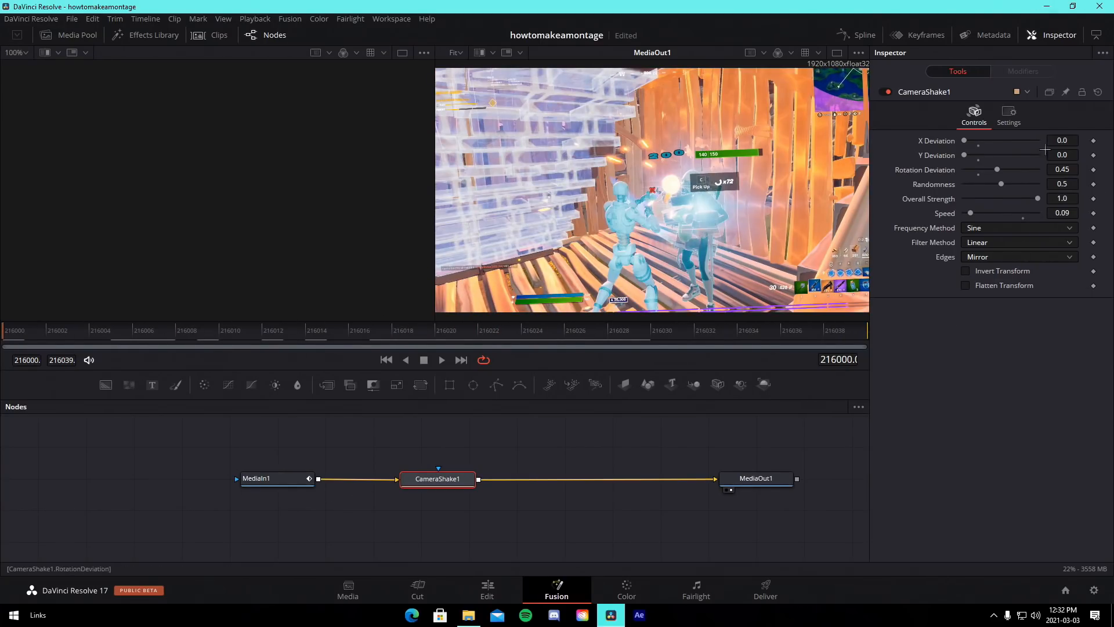
click(972, 261)
click(981, 270)
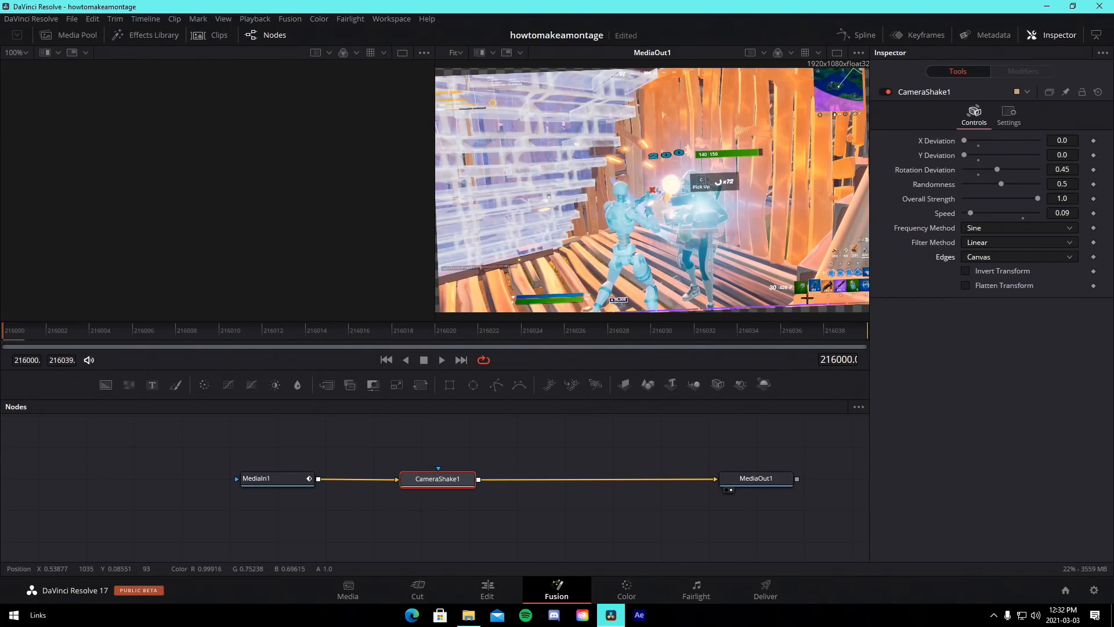
click(987, 256)
click(981, 311)
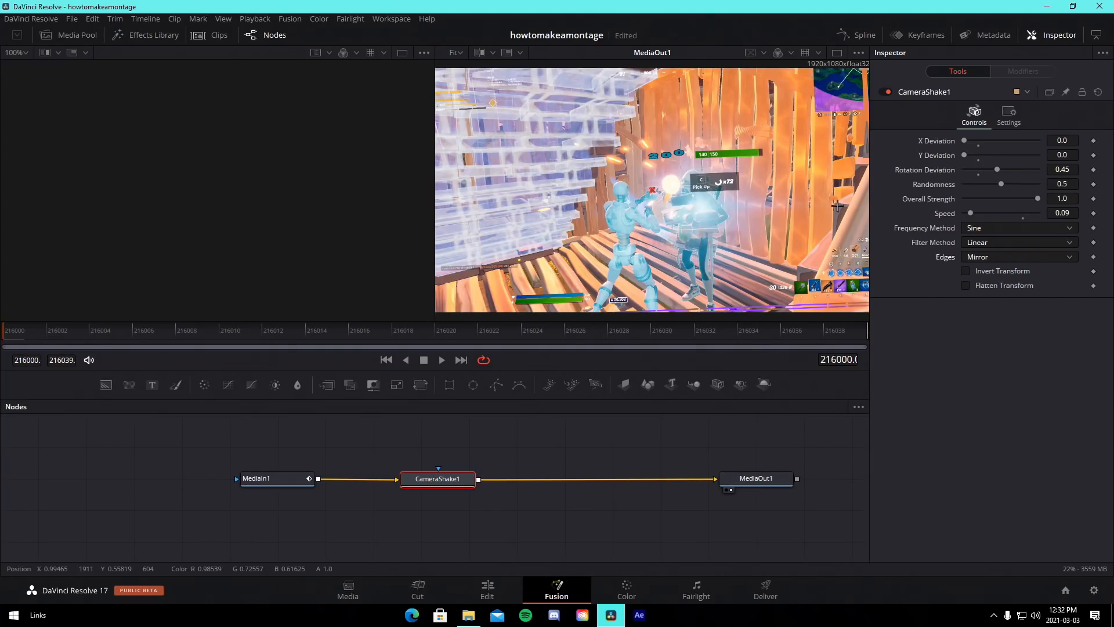
- Keyframe CameraShake1's Overall Strength from 1.0 at frame 216000 down to 0.0 at frame 216039
click(1092, 198)
click(855, 332)
drag(1038, 199, 944, 200)
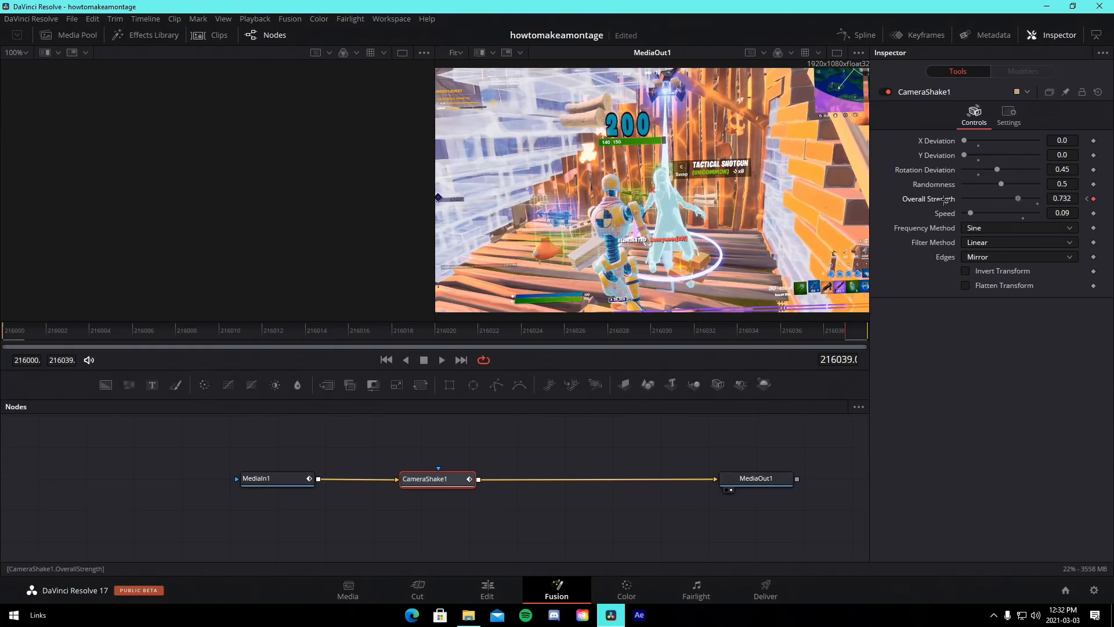
click(2, 332)
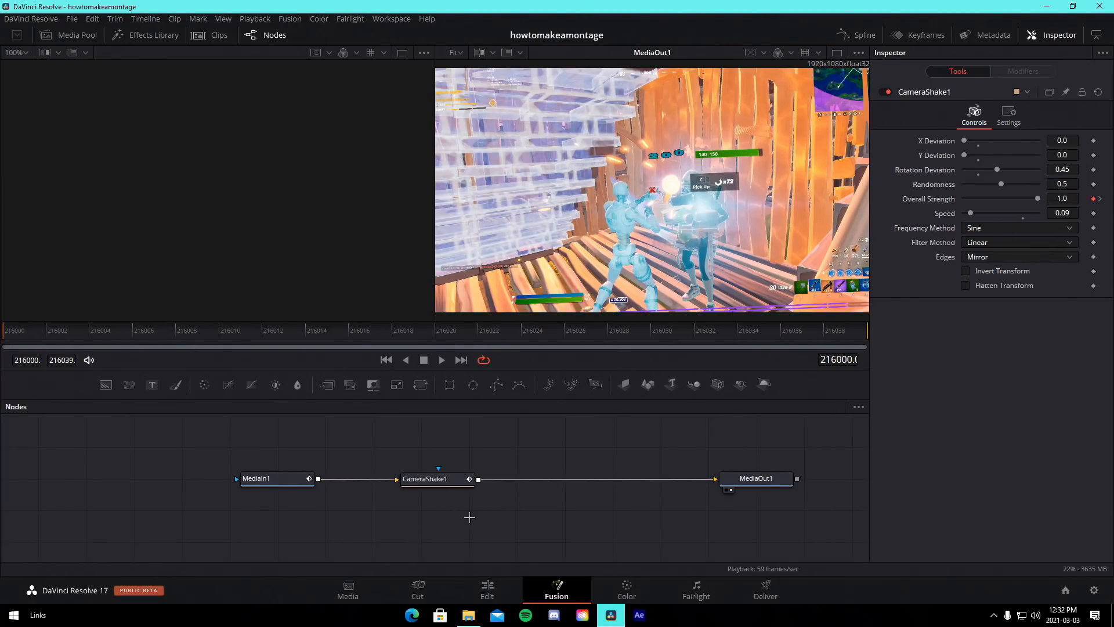
- Insert a second Camera Shake node after CameraShake1 with Y Deviation 0.402, Rotation Deviation 0.2, Randomness 0, Speed 0.677 and Mirror edges
key(shift+space)
text(cam)
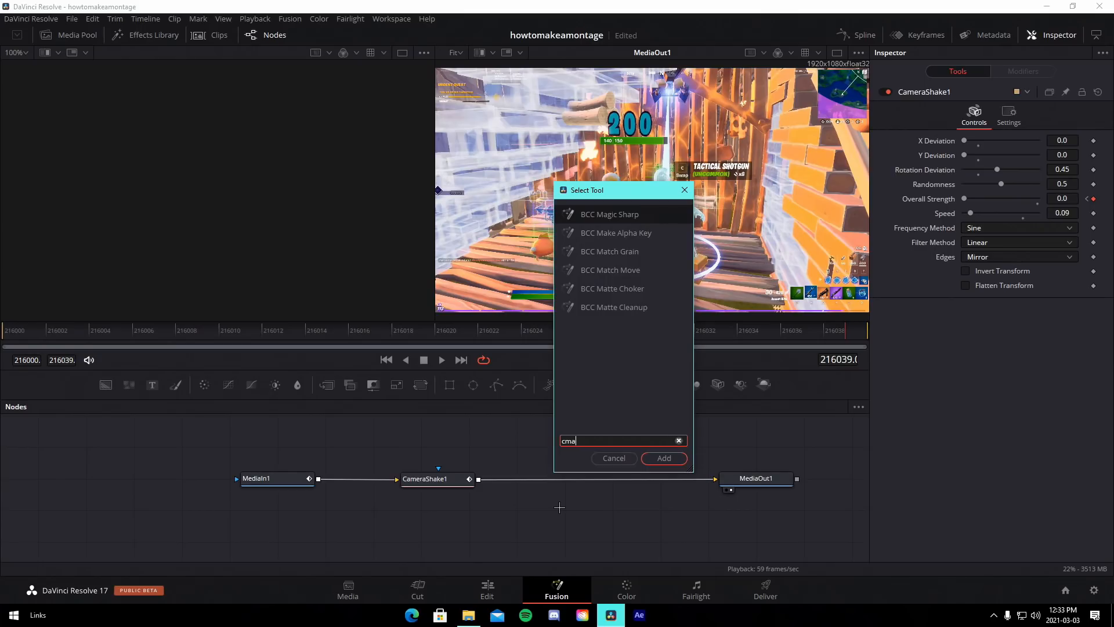
text(era Shake)
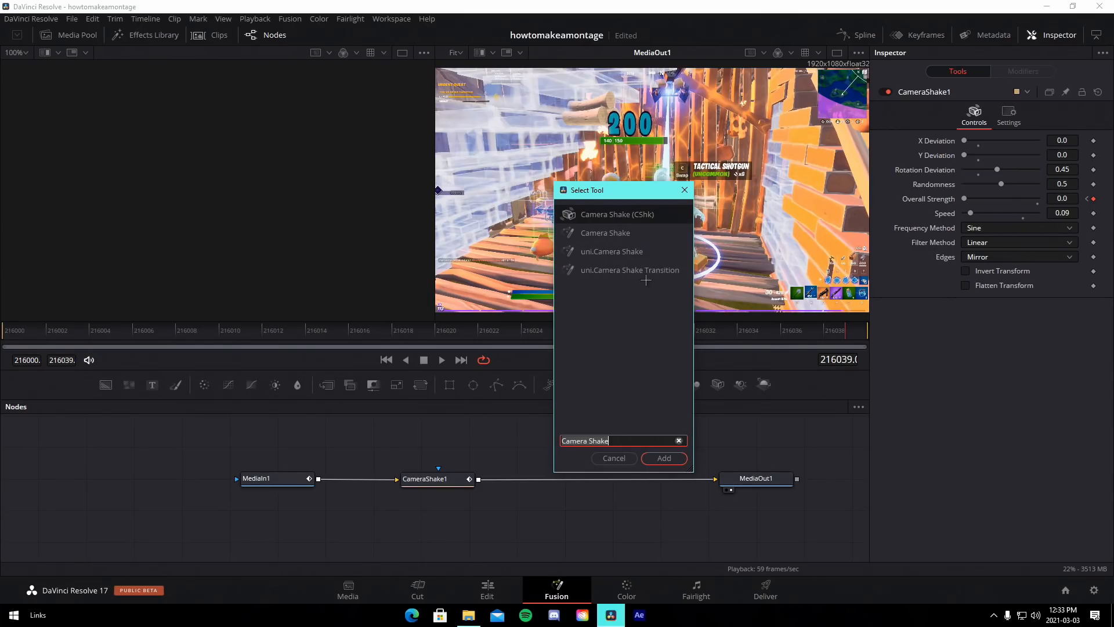
click(659, 460)
drag(562, 507, 561, 478)
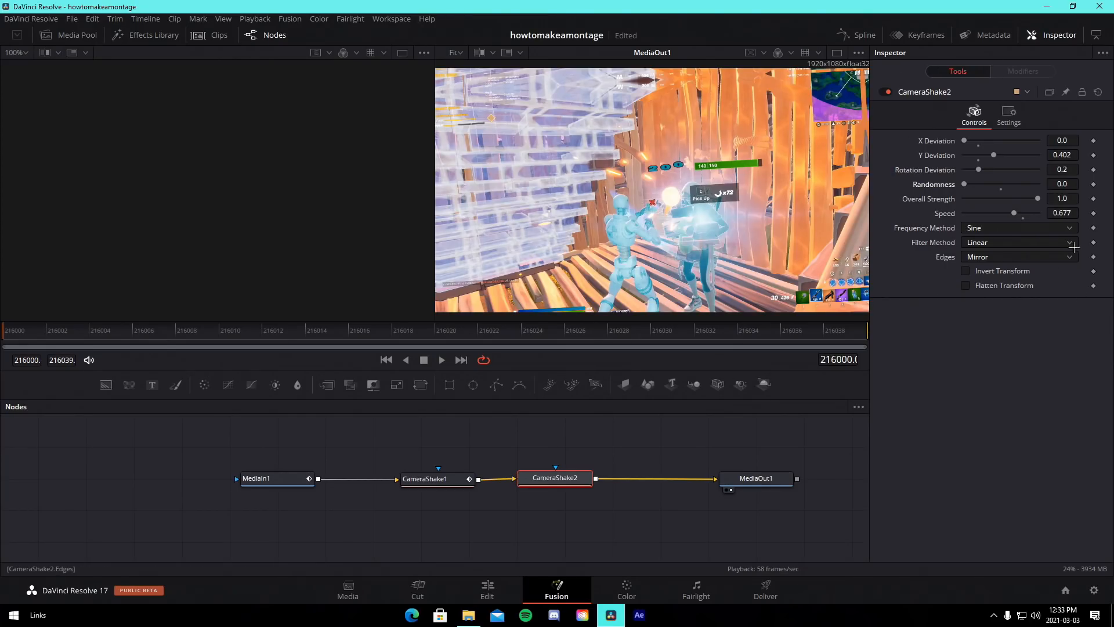
- Keyframe CameraShake2's Overall Strength from 1.0 at frame 216000 down to 0.0 at about frame 216010
click(1093, 198)
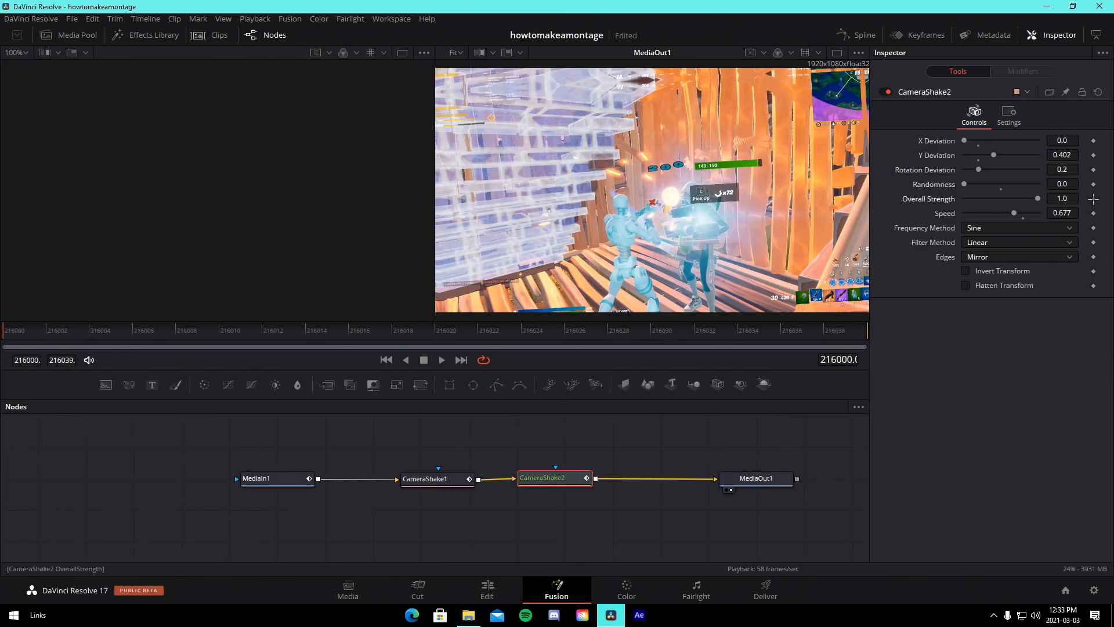
drag(61, 340, 221, 337)
drag(1038, 199, 963, 199)
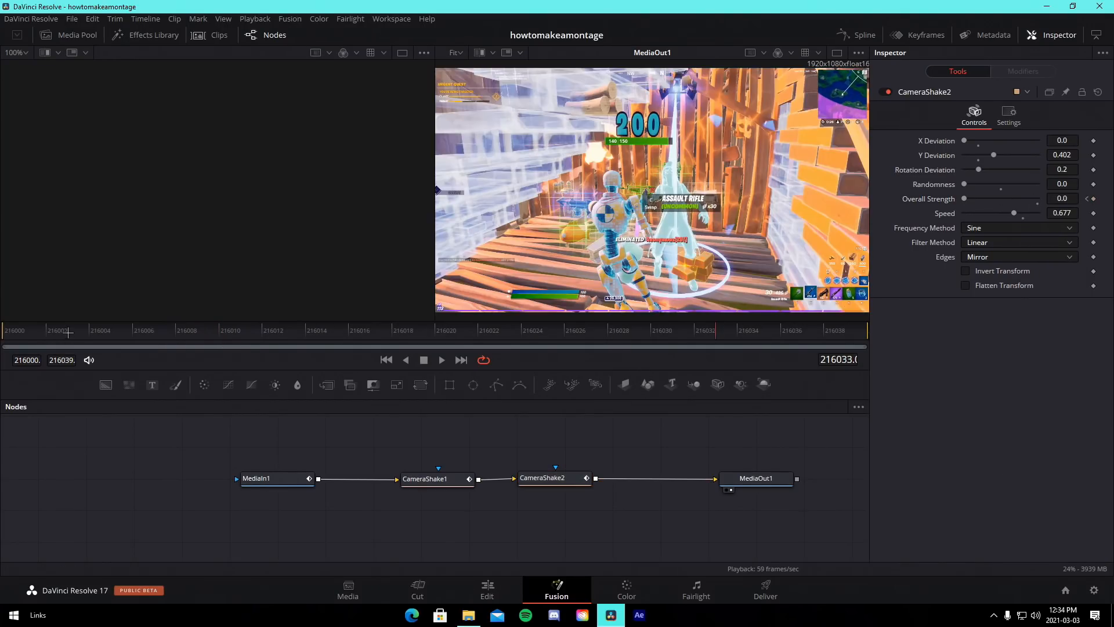
drag(67, 330, 2, 329)
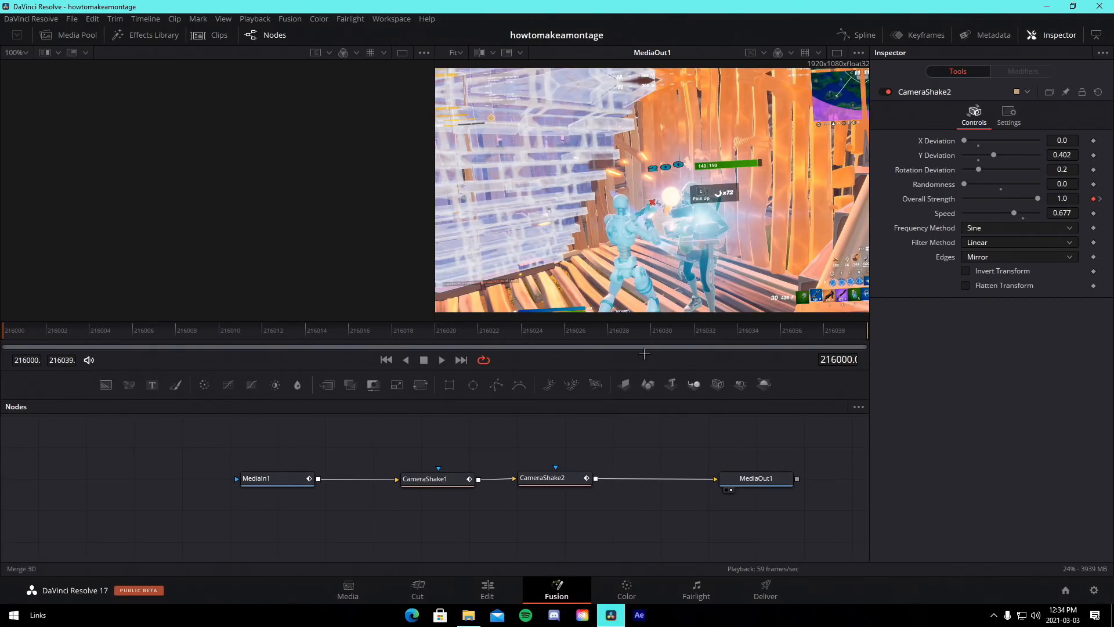
- Move both camera shake nodes closer to MediaIn1 and insert a Transform (Xf) node between CameraShake2 and MediaOut1
drag(551, 479, 529, 480)
drag(453, 485, 418, 483)
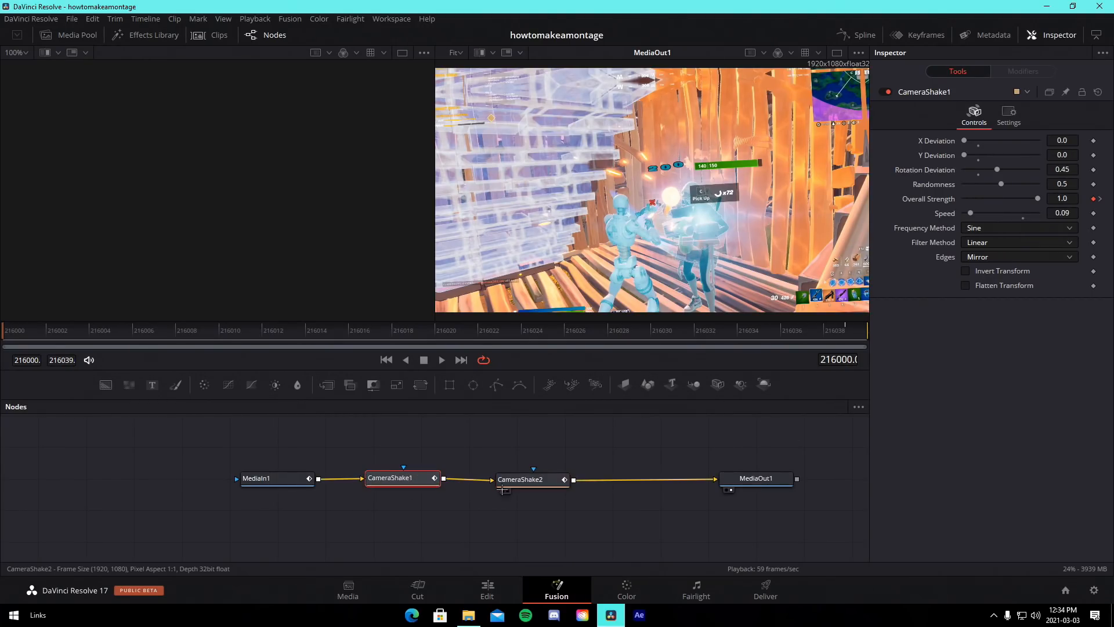
drag(522, 479, 488, 481)
click(538, 505)
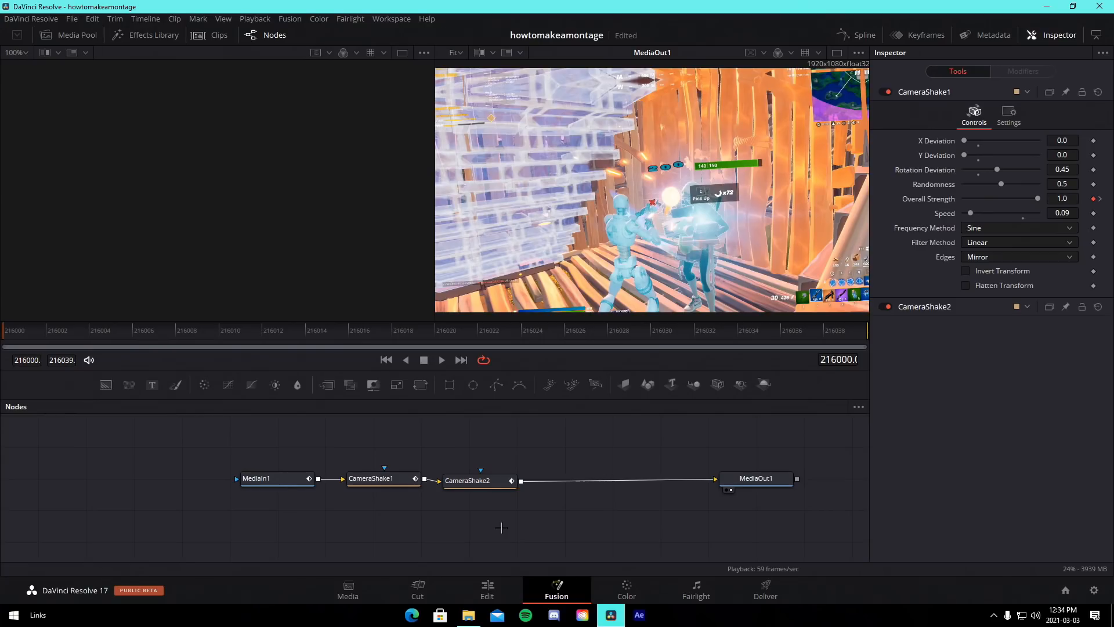
key(shift+space)
text(transform)
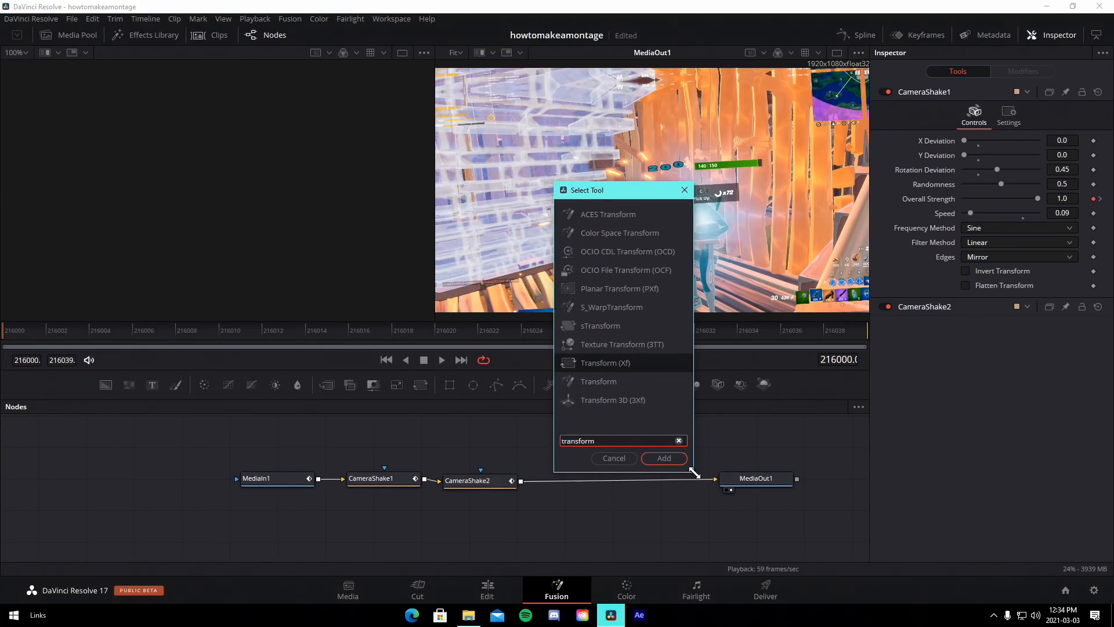
click(664, 458)
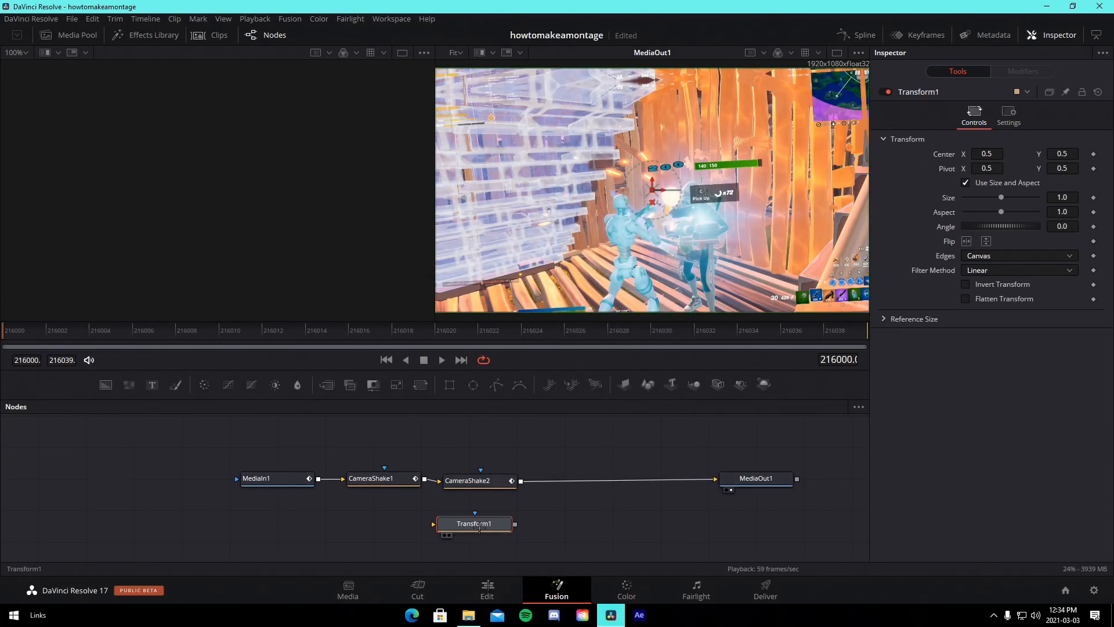
drag(491, 529, 584, 492)
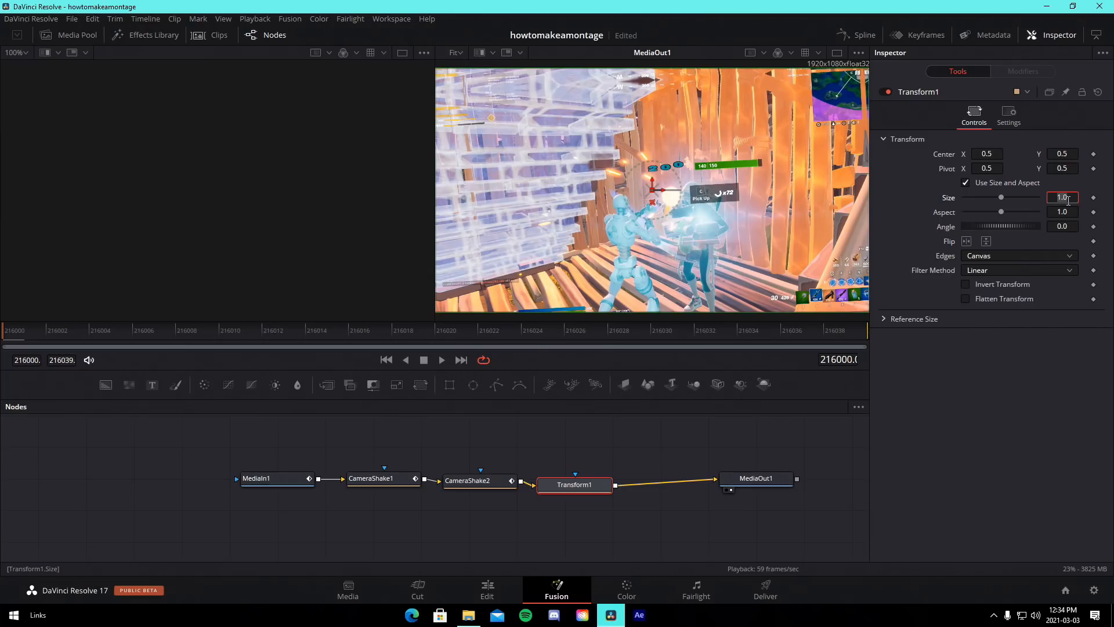
- Keyframe Transform1's Size from 1.1 at frame 216000 to 1.0 at frame 216039 and play back the zoom
key(Tab)
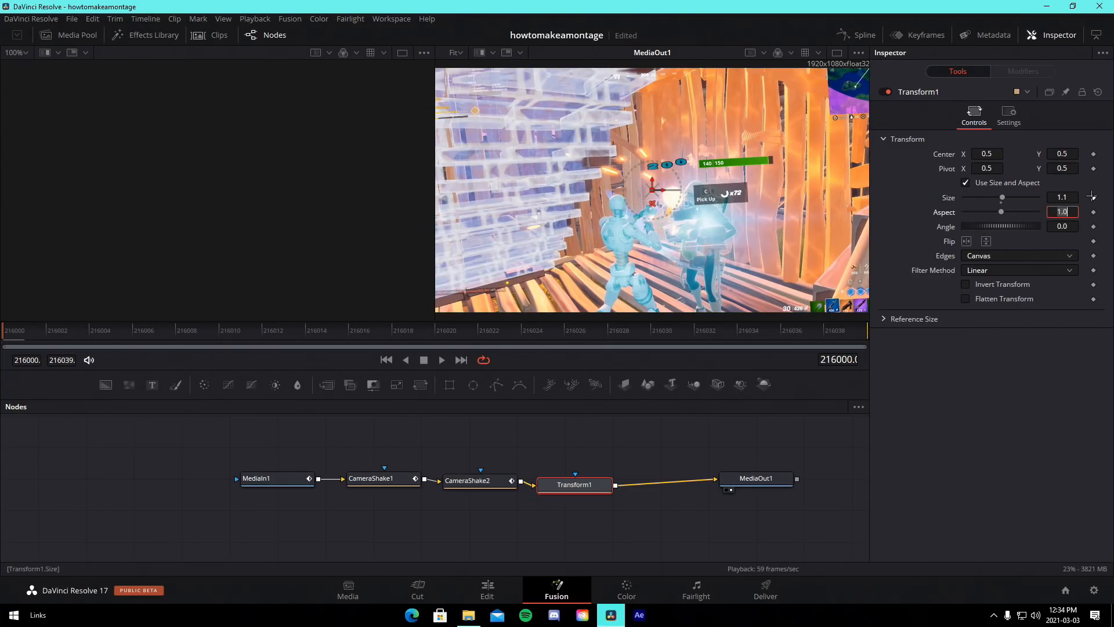
click(1093, 197)
drag(807, 332, 849, 332)
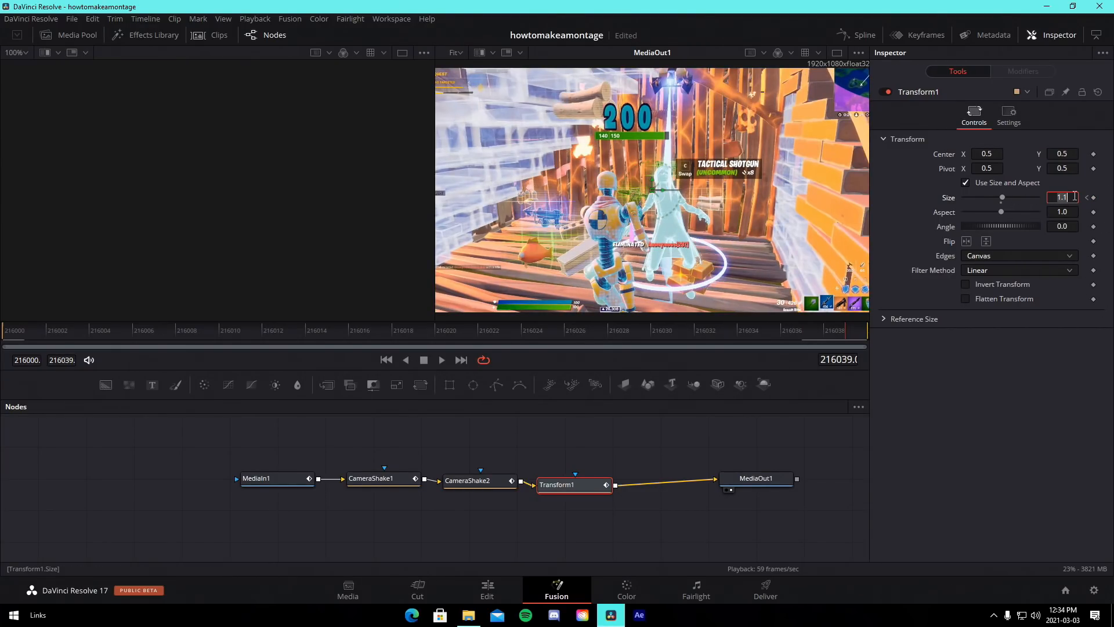
key(Tab)
click(953, 462)
click(2, 332)
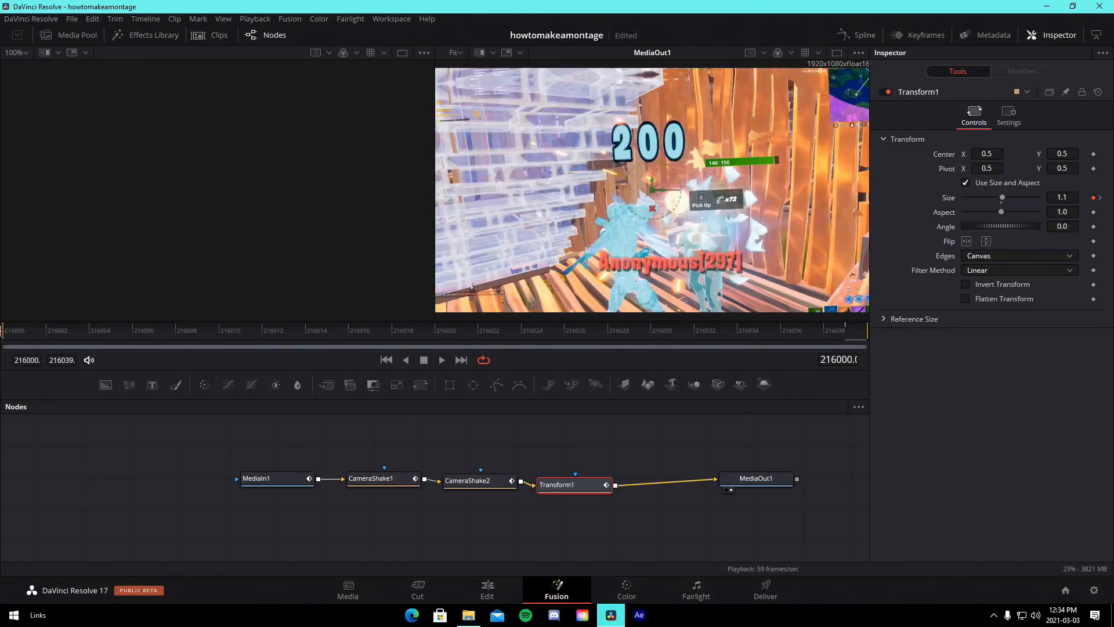
key(space)
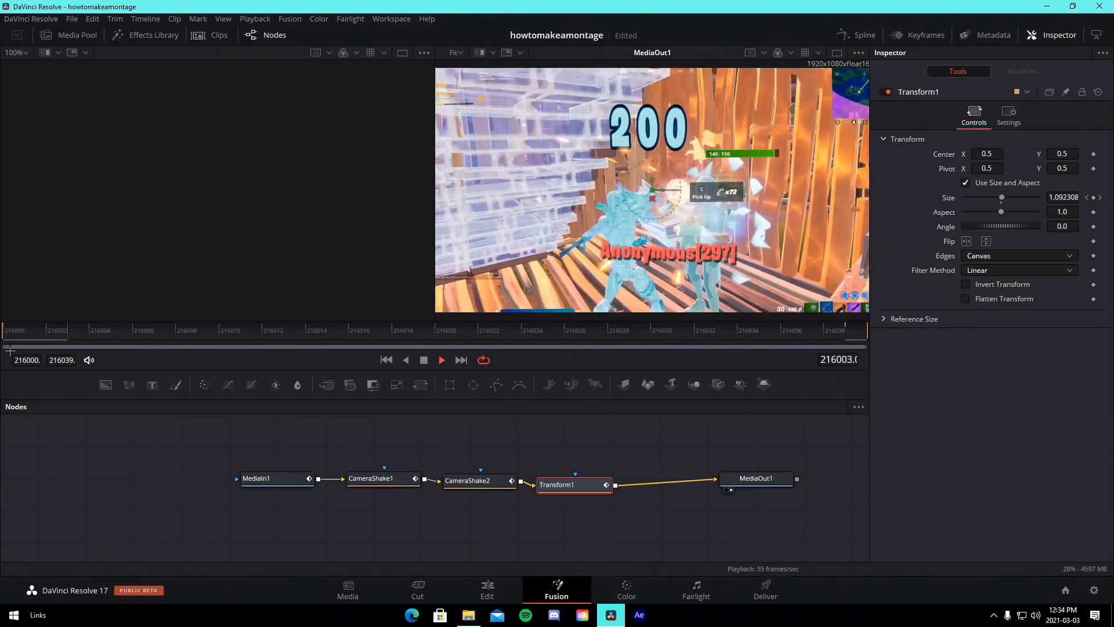
key(space)
- Move MediaOut1 farther out and insert a Glow node after Transform1 with Shine Threshold 0.622, Brightness 0.441 and a pink Colorize color
drag(572, 484, 566, 482)
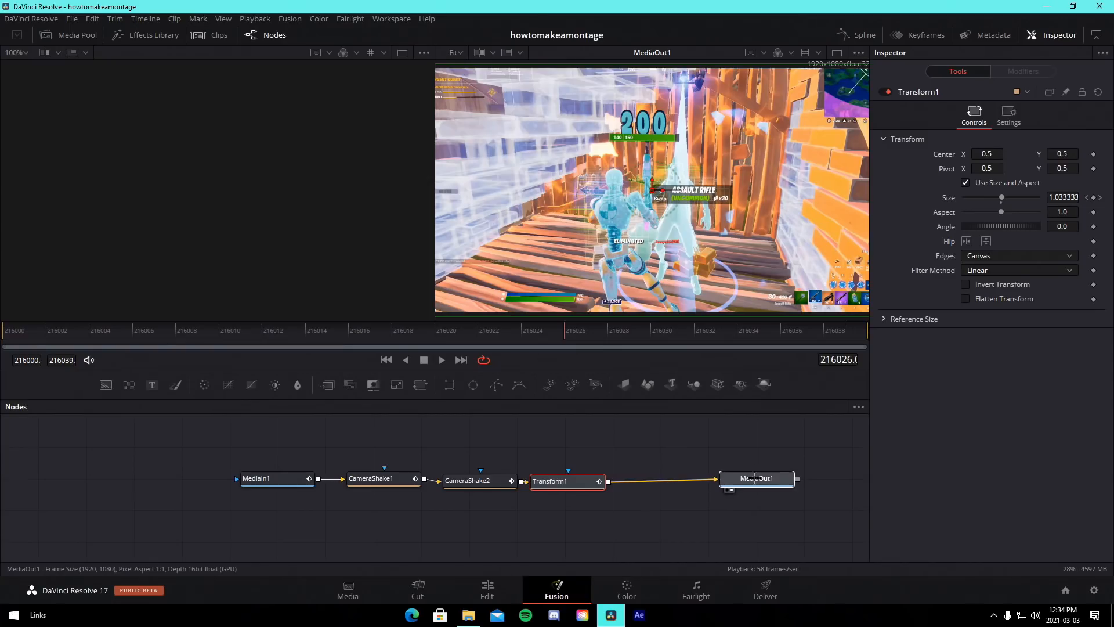
drag(755, 478, 793, 477)
click(690, 540)
key(shift+space)
text(glow)
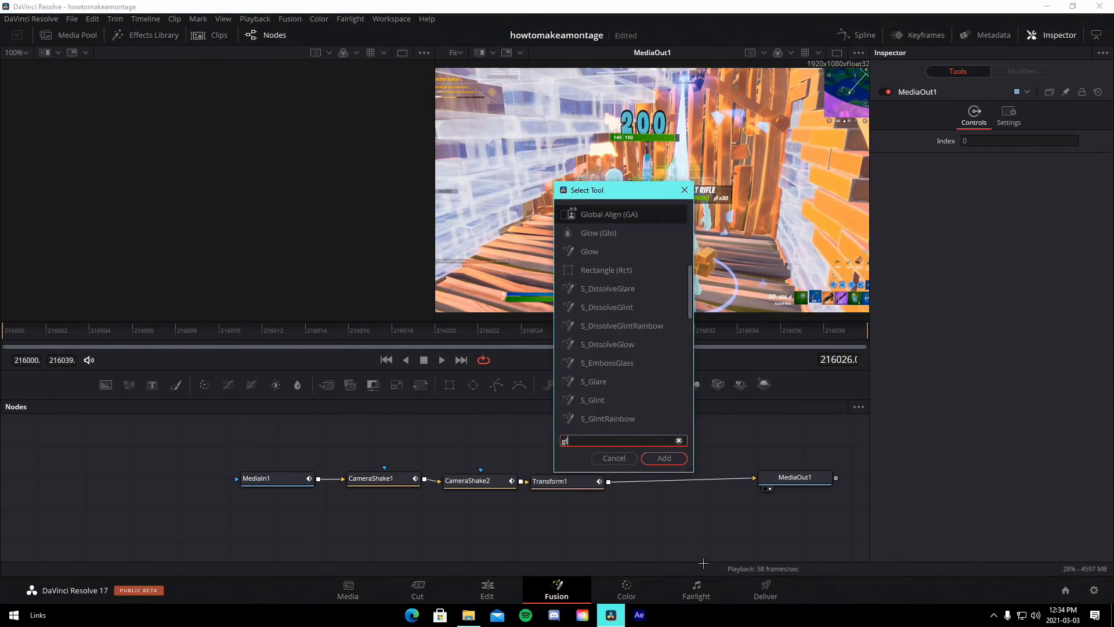
click(605, 233)
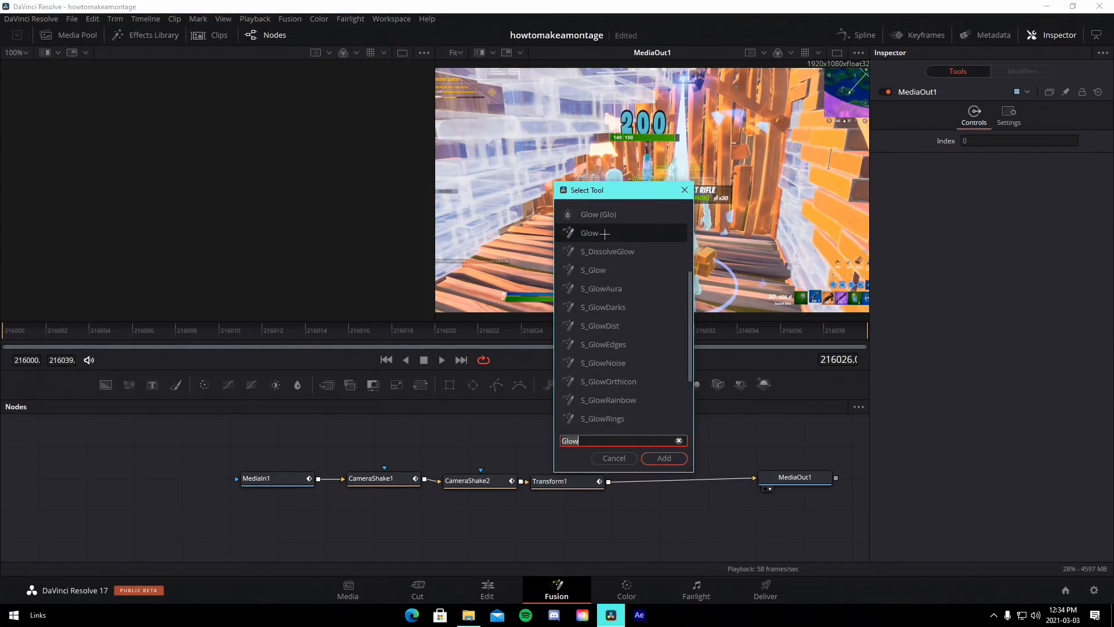
click(670, 458)
click(679, 479)
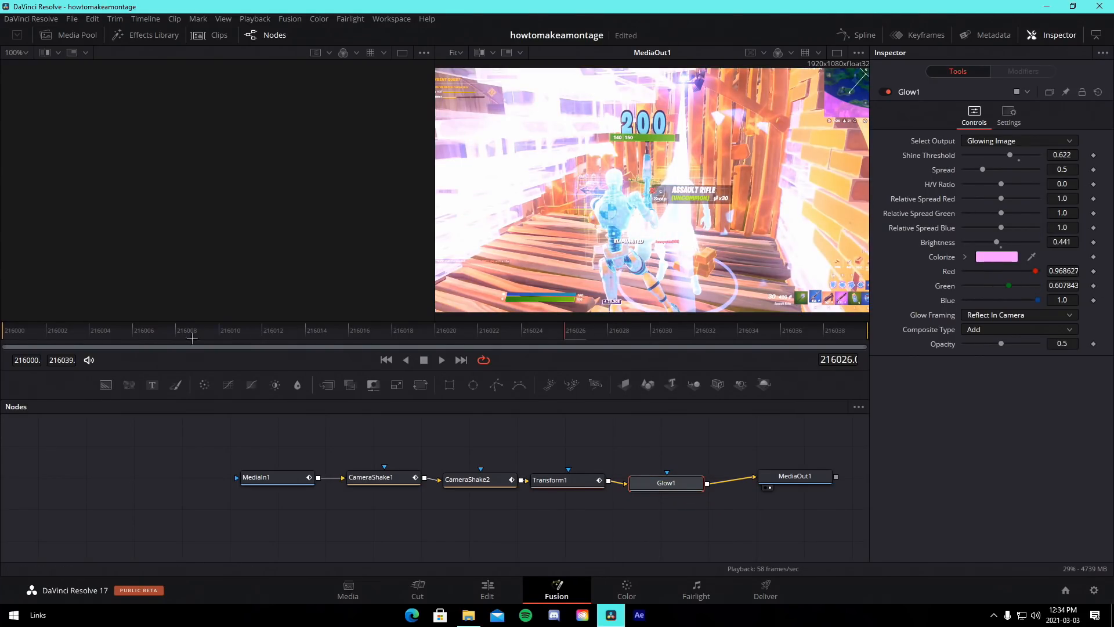
- Keyframe Glow1's Brightness from 0.441 at frame 216000 down to 0 at frame 216039
click(3, 332)
click(1093, 242)
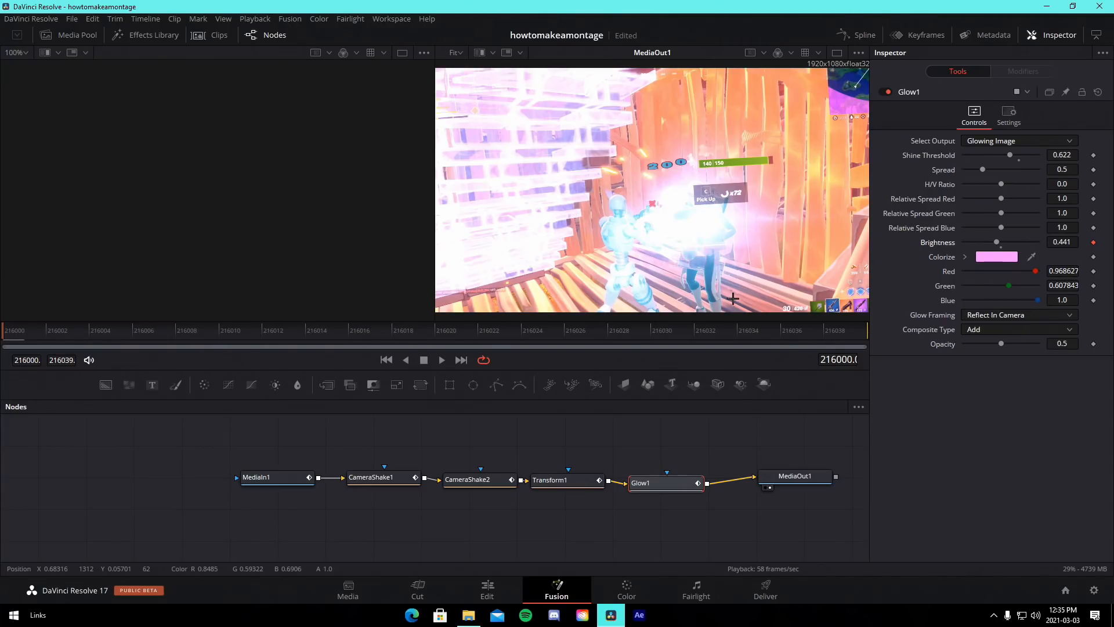
click(846, 330)
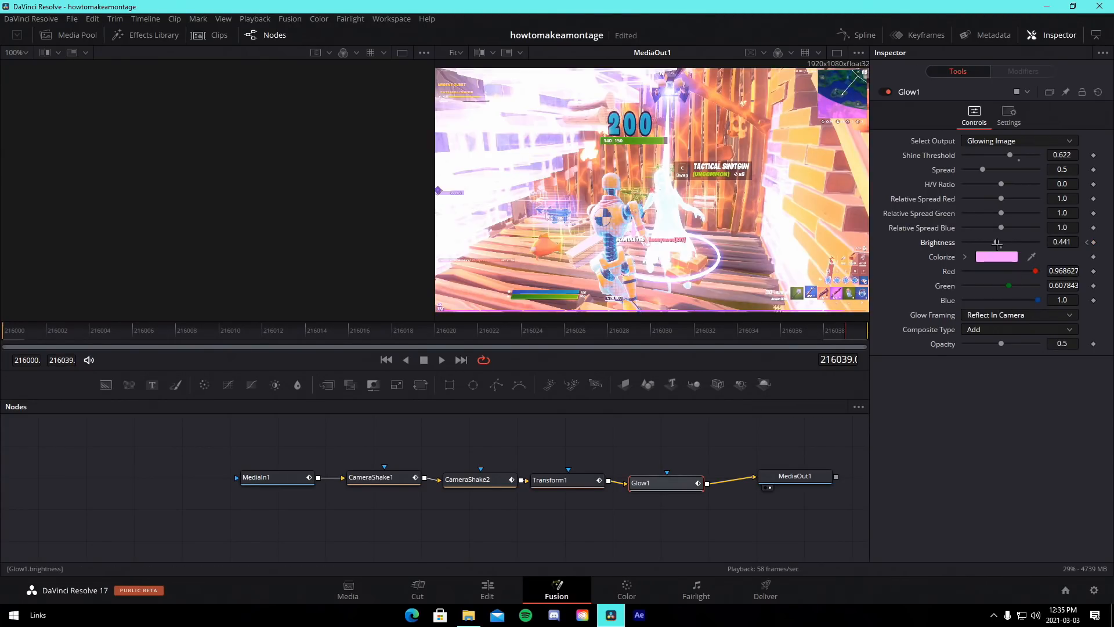
drag(997, 243, 962, 243)
- Insert a Flicker Addition node between Glow1 and MediaOut1 with type Flicker Gamma, Range 0.299 and Speed 1.102
key(shift+space)
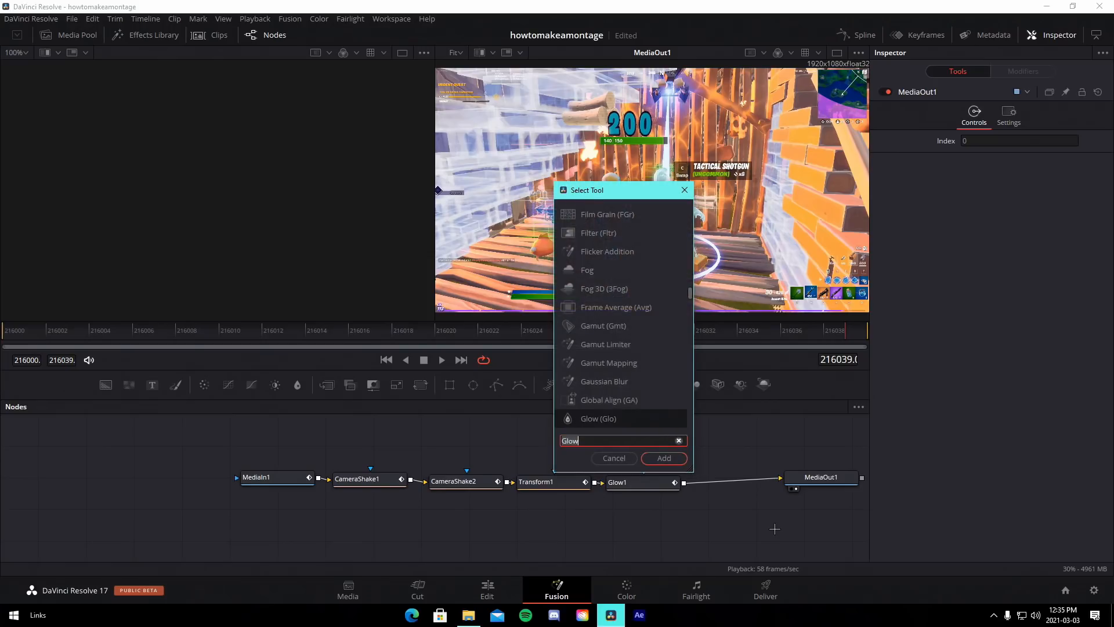
text(flicker)
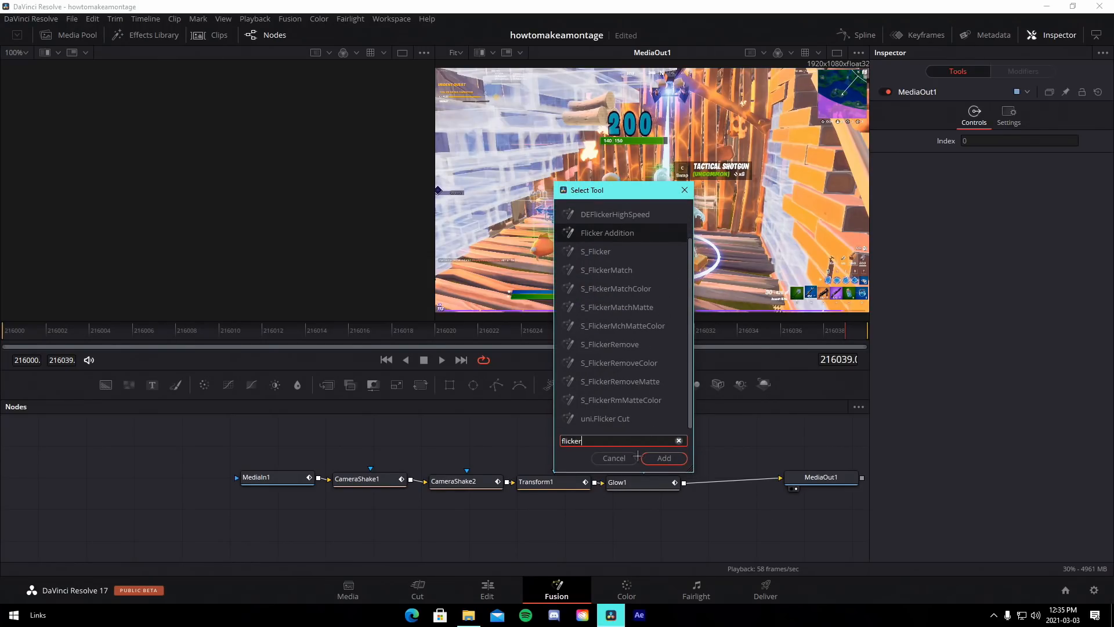
click(650, 458)
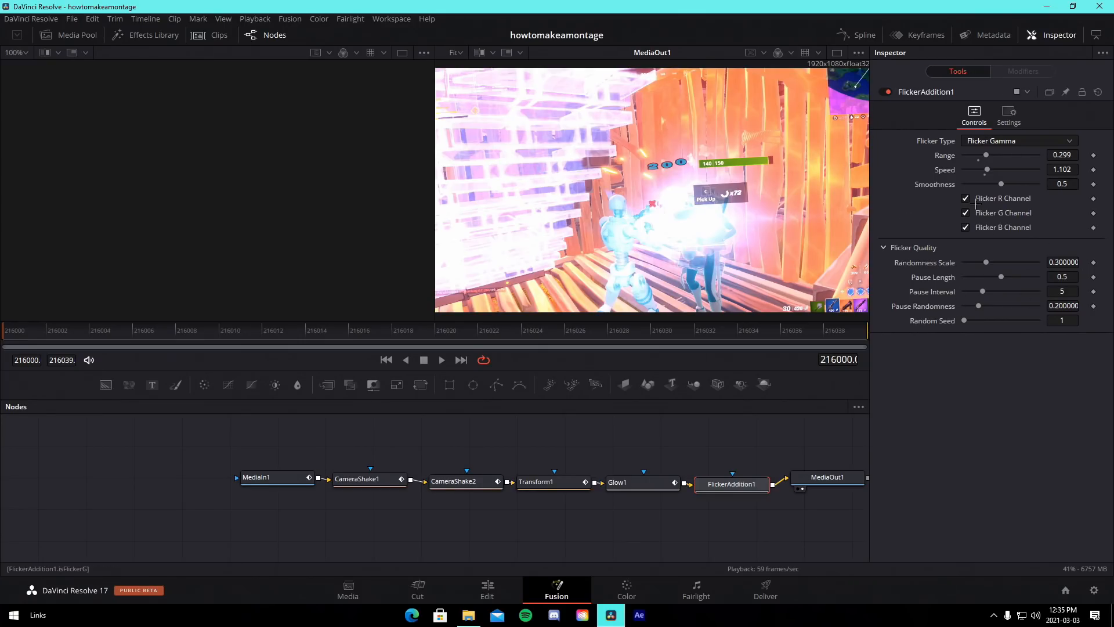
- Keyframe FlickerAddition1's Blend from 1.0 at frame 216000 to 0.0 at frame 216039 and return to the edit timeline
click(1012, 114)
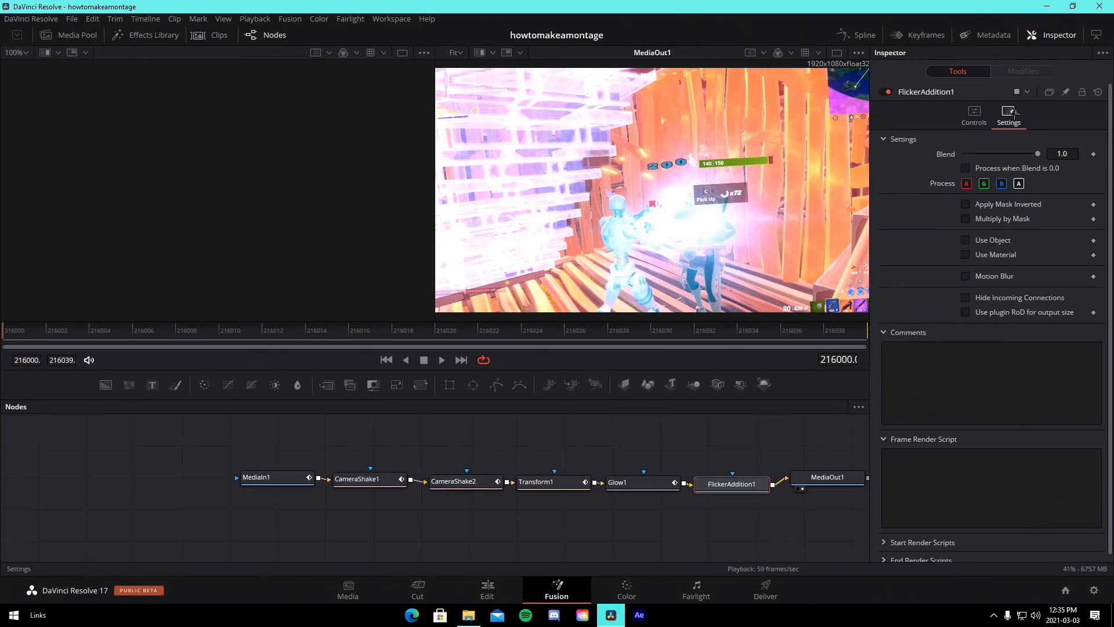
click(1092, 154)
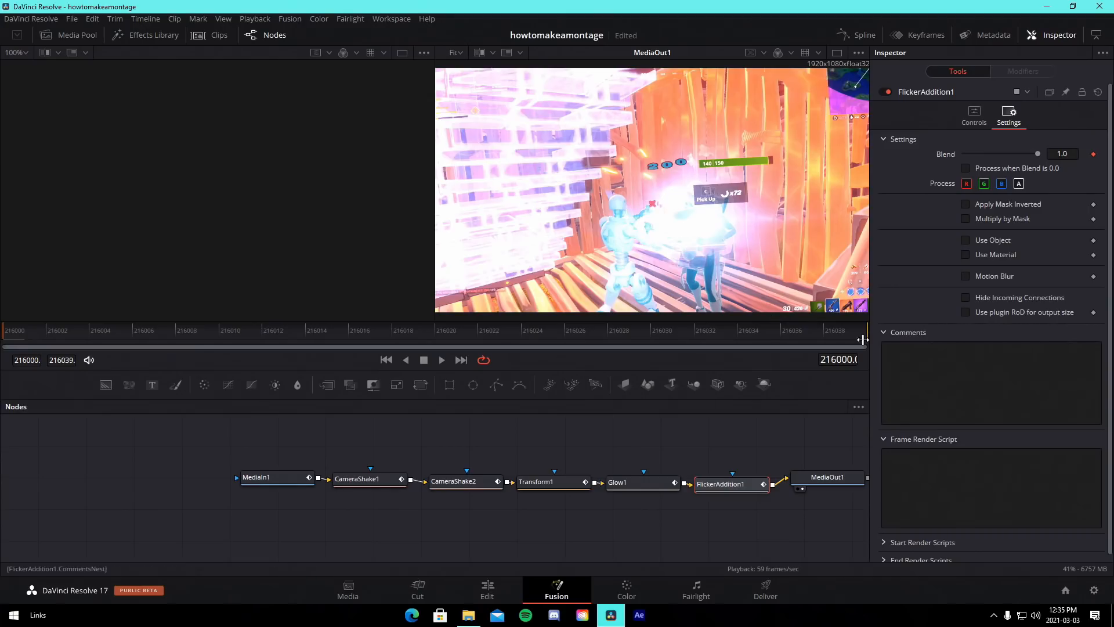
key(End)
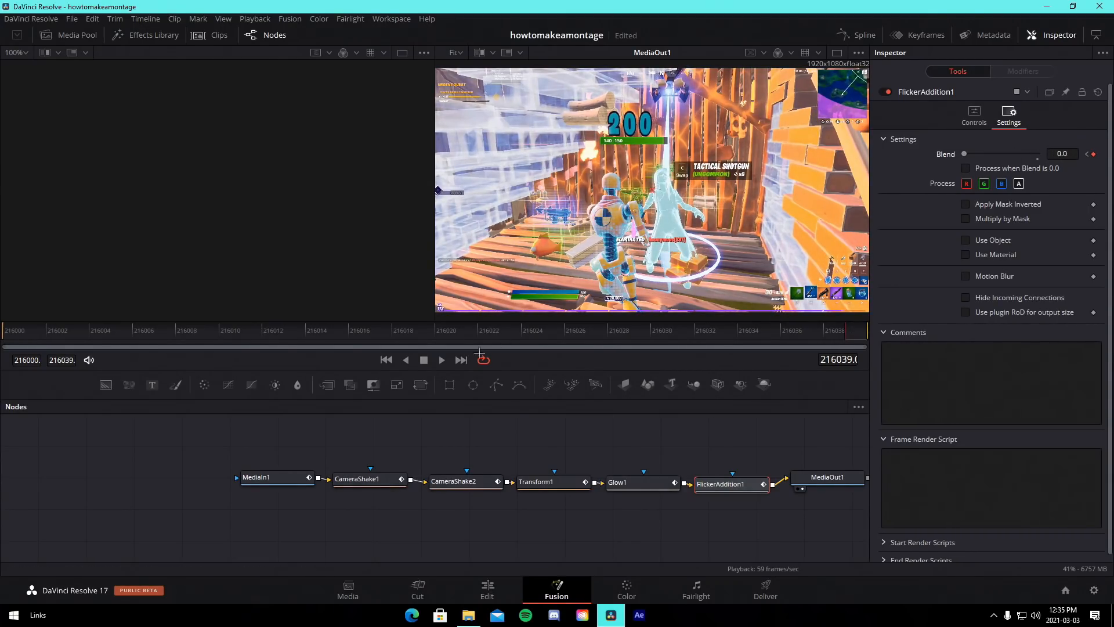
key(shift+4)
- Add a new adjustment clip on Video 3 starting at 01:00:04:25, ahead of the existing one
drag(877, 318, 882, 316)
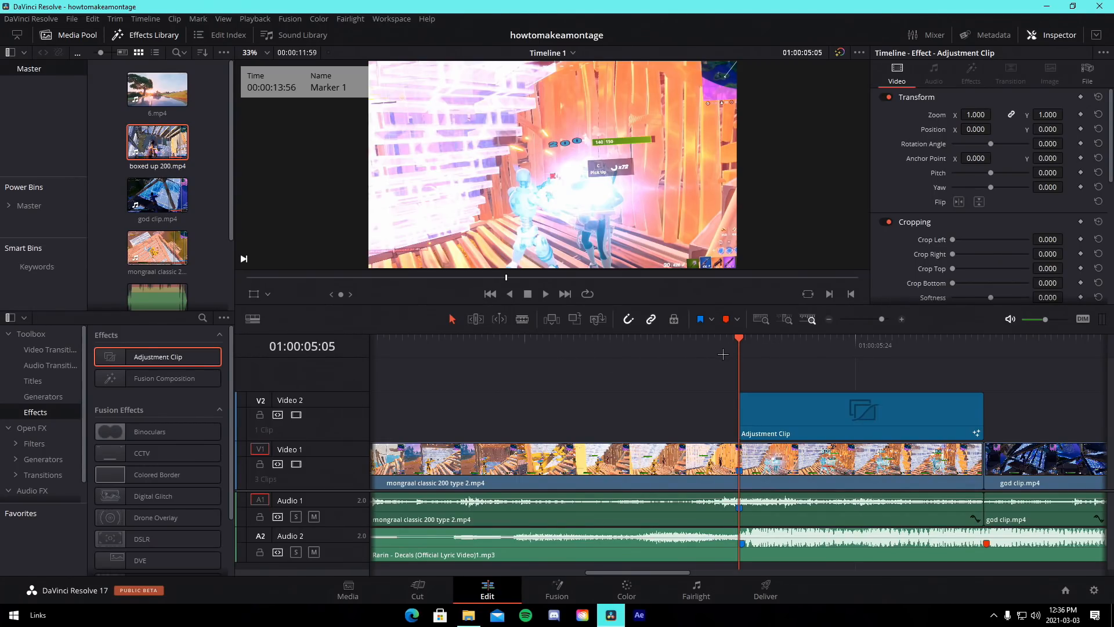
drag(171, 361, 495, 361)
drag(661, 375, 533, 375)
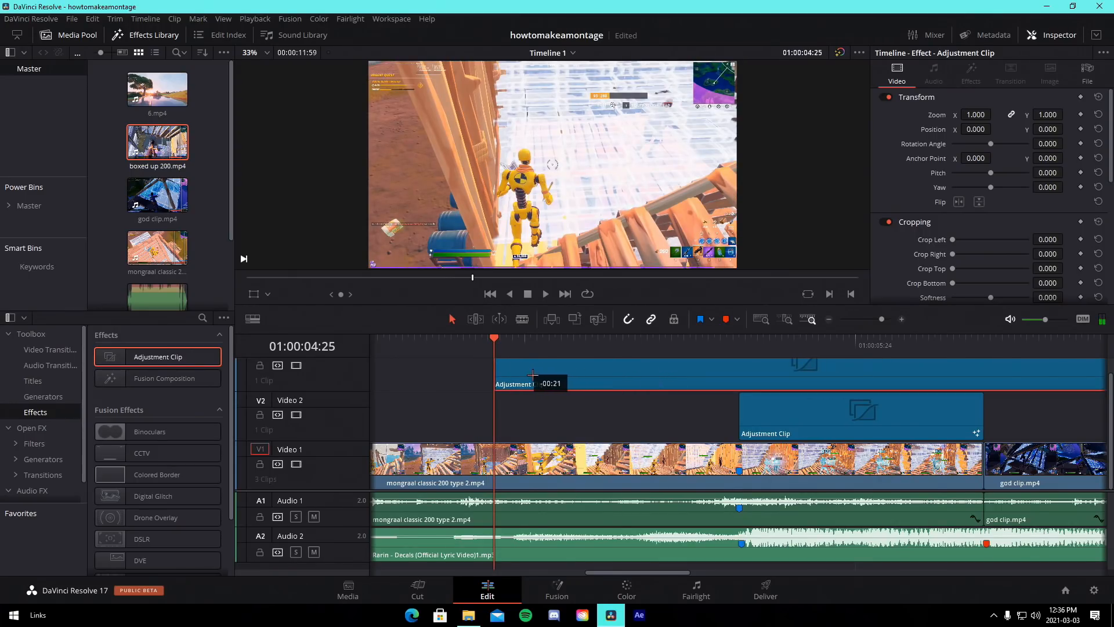
- Trim the new adjustment clip to end at the 01:00:05:05 marker and move it down to Video 2
drag(715, 346, 733, 363)
key(ctrl+b)
click(809, 374)
key(BackSpace)
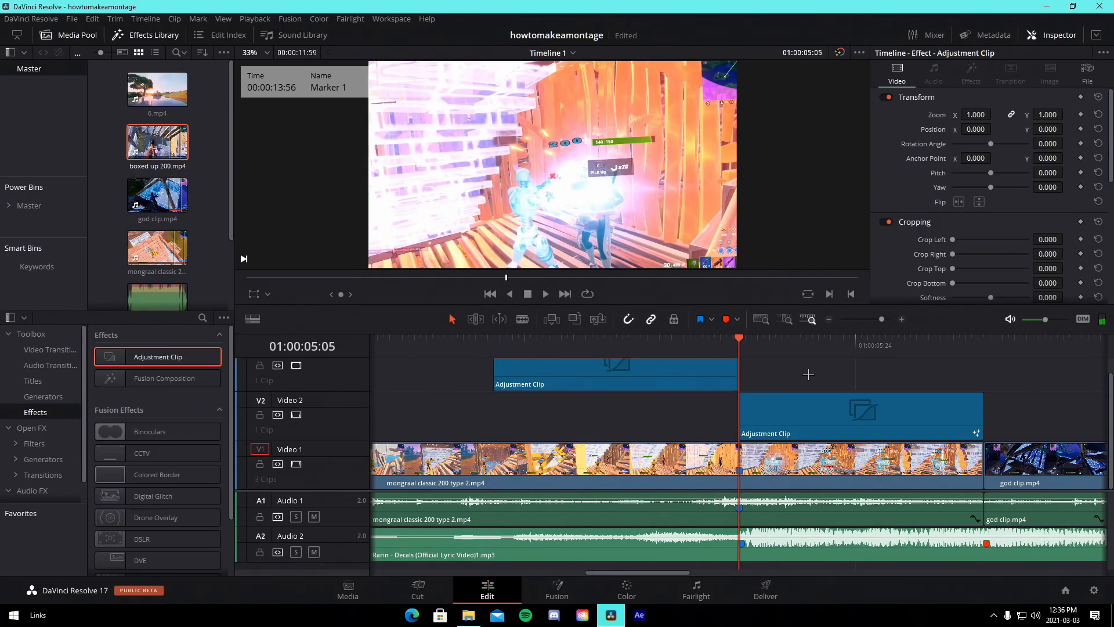
drag(546, 377, 551, 415)
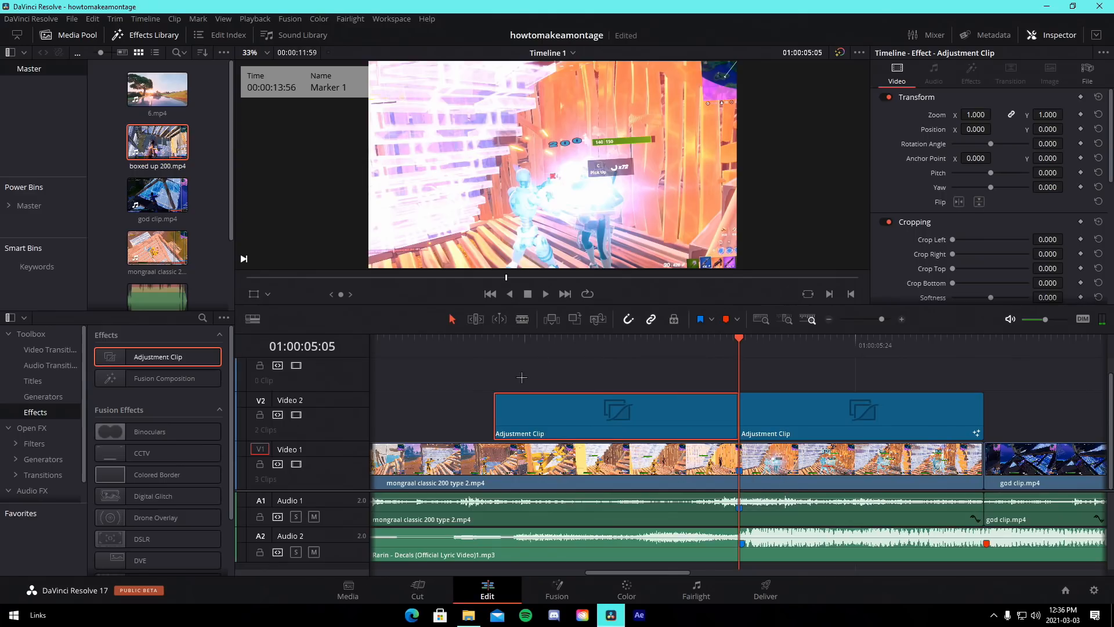
- Insert a Camera Shake node in the new adjustment clip's Fusion composition with Y Deviation 0.276, Speed 0.323, Edges Mirror and zero X Deviation, Rotation Deviation and Randomness
click(560, 339)
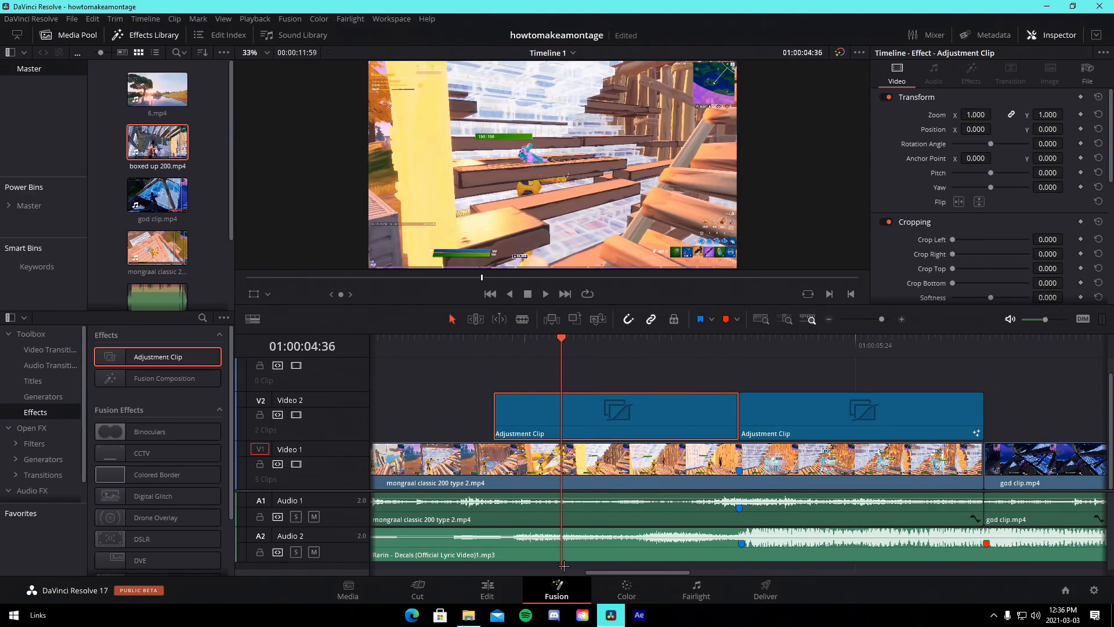
click(558, 588)
key(shift+space)
text(camer)
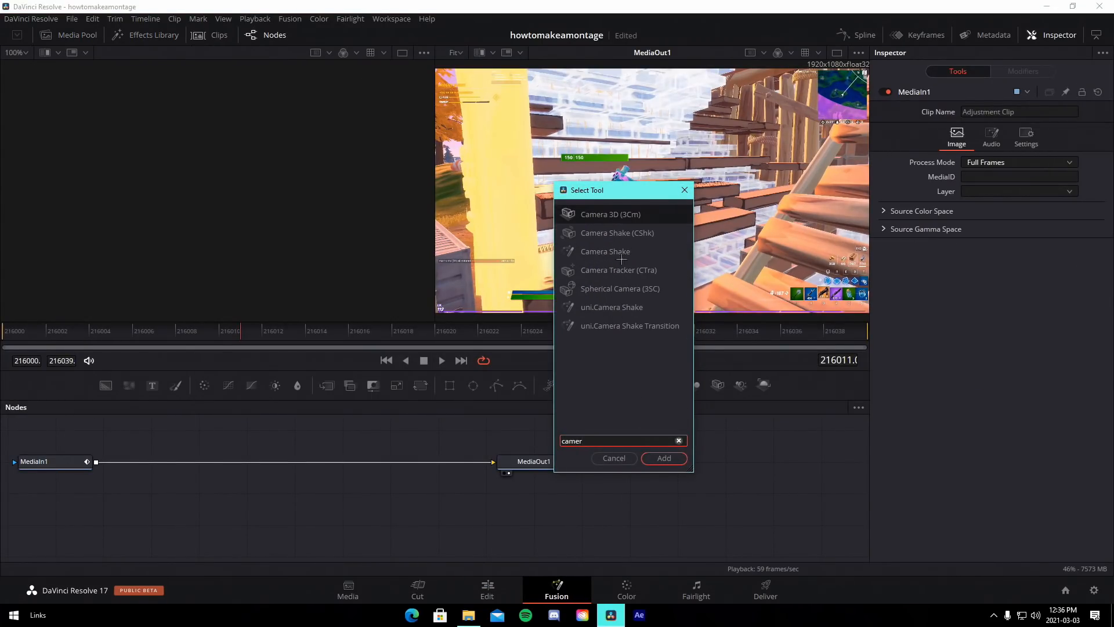
double_click(605, 251)
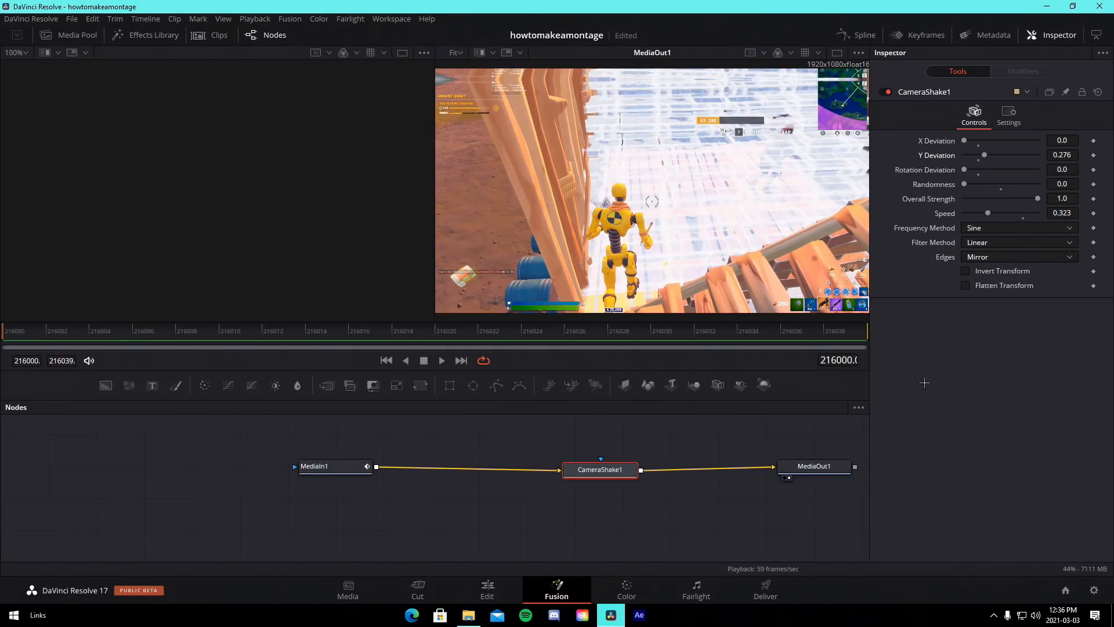
drag(609, 472, 596, 472)
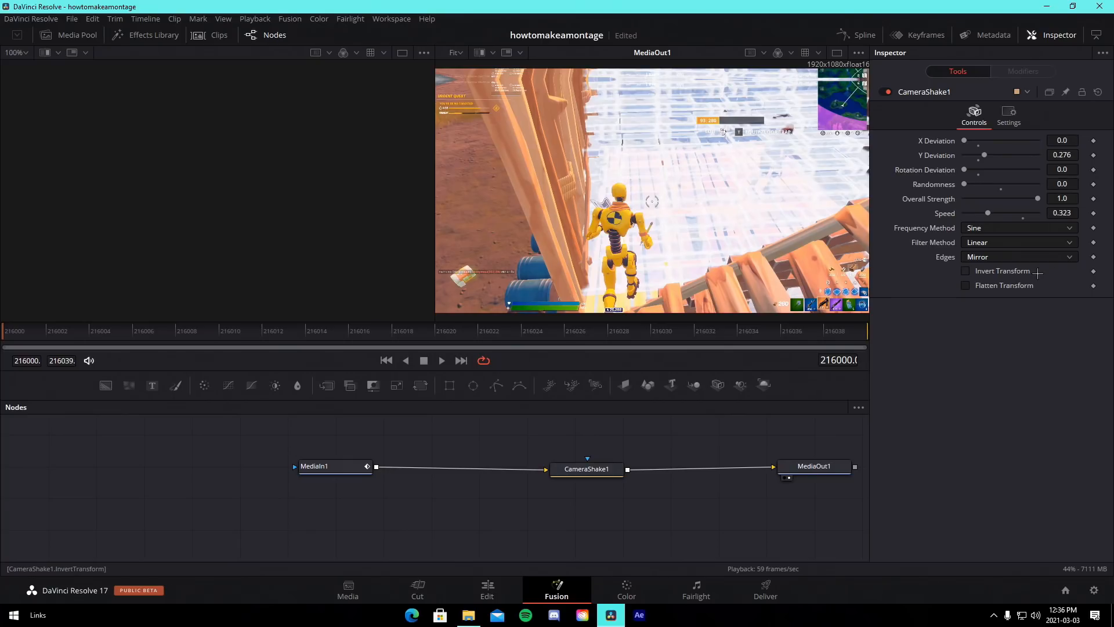
- Keyframe CameraShake1's Overall Strength at 0 on frame 216000 and go to the end of the composition
click(1094, 198)
drag(1038, 199, 964, 199)
drag(788, 330, 1084, 319)
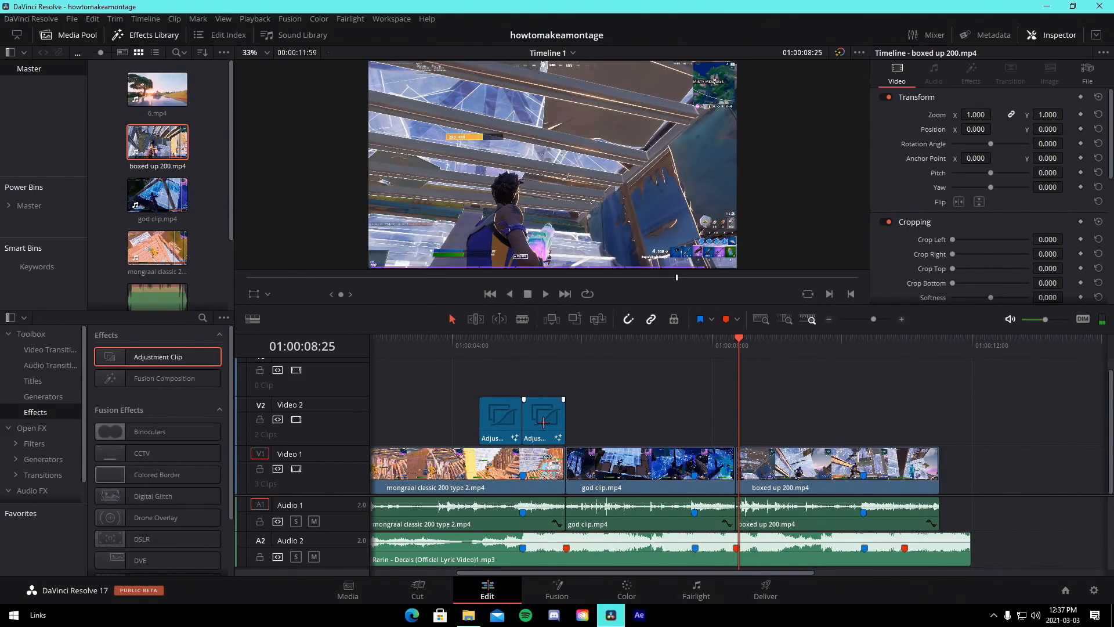
- Copy the second adjustment clip over mongraal classic 200 type 2.mp4 to god clip.mp4's blue marker on Video 2
click(543, 421)
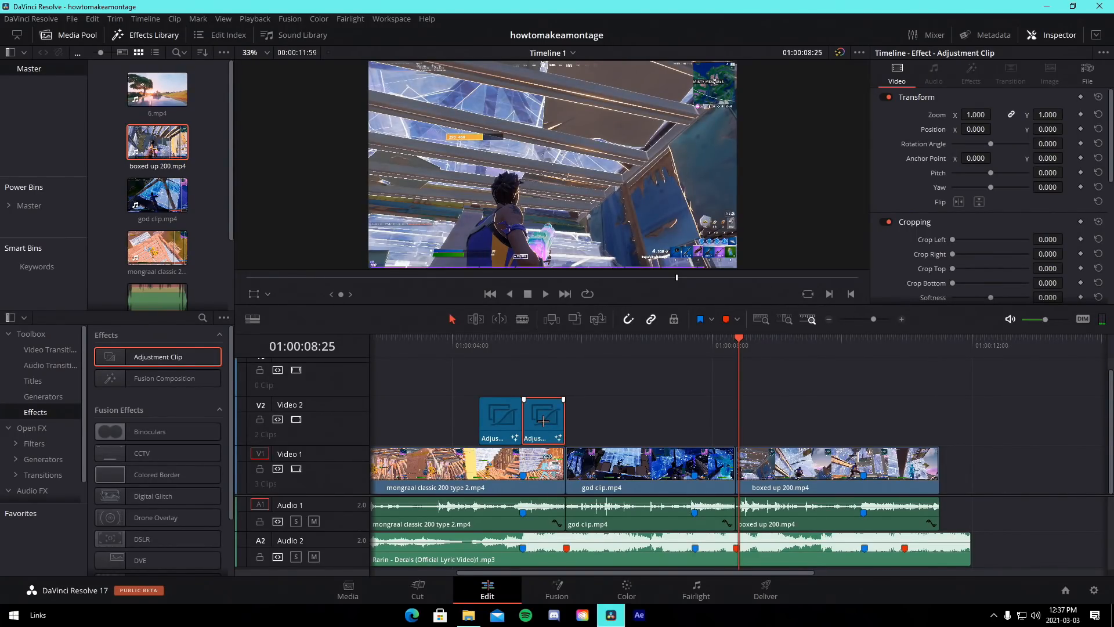
click(696, 345)
key(ctrl+v)
mouse_move(699, 348)
mouse_down()
mouse_move(716, 348)
mouse_move(706, 347)
mouse_up()
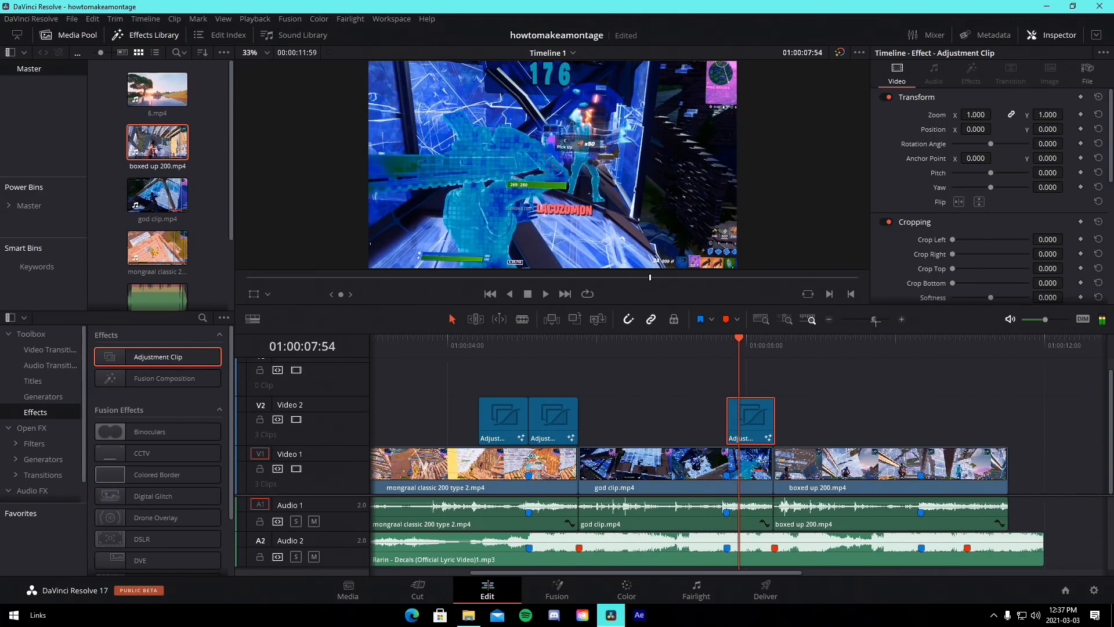
click(875, 319)
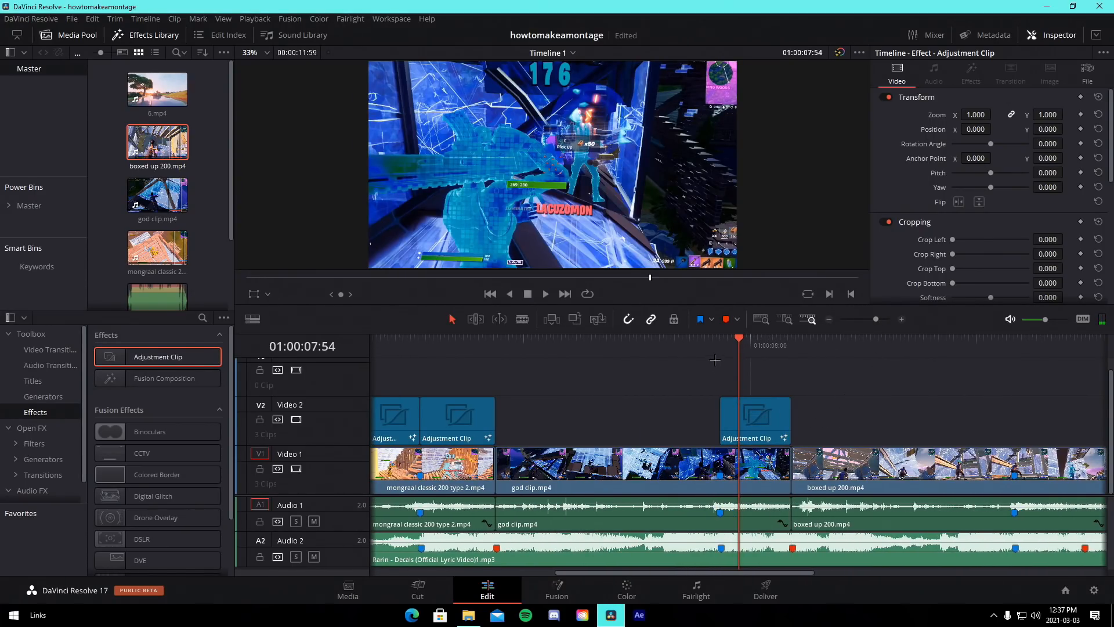
key(j)
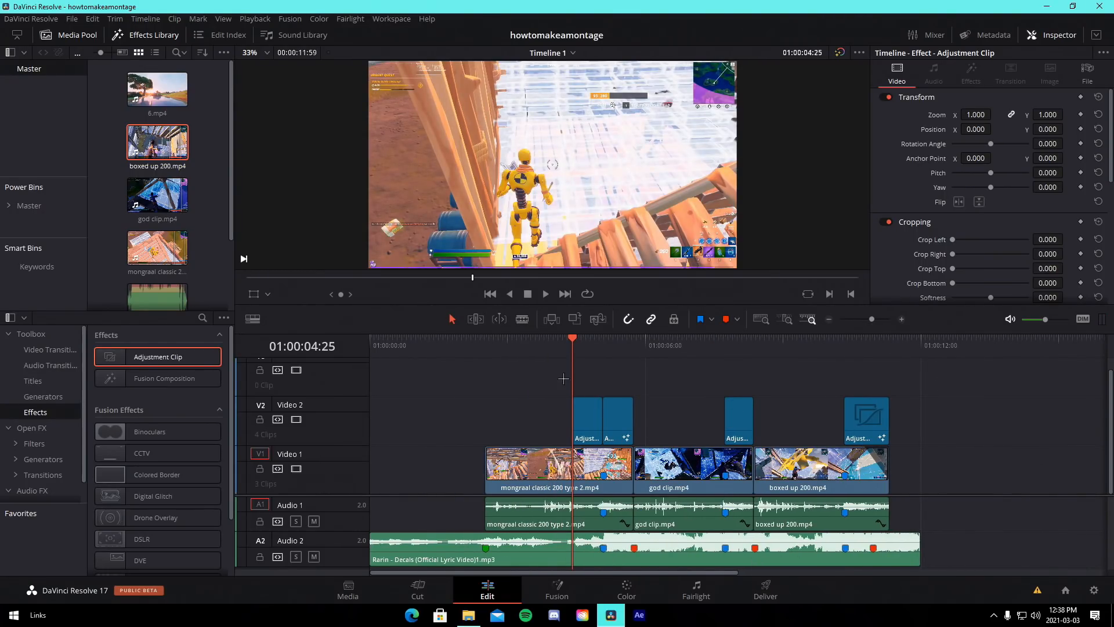
- Apply an Additive Dissolve at the cut between mongraal classic 200 type 2.mp4 and god clip.mp4
drag(573, 338, 620, 342)
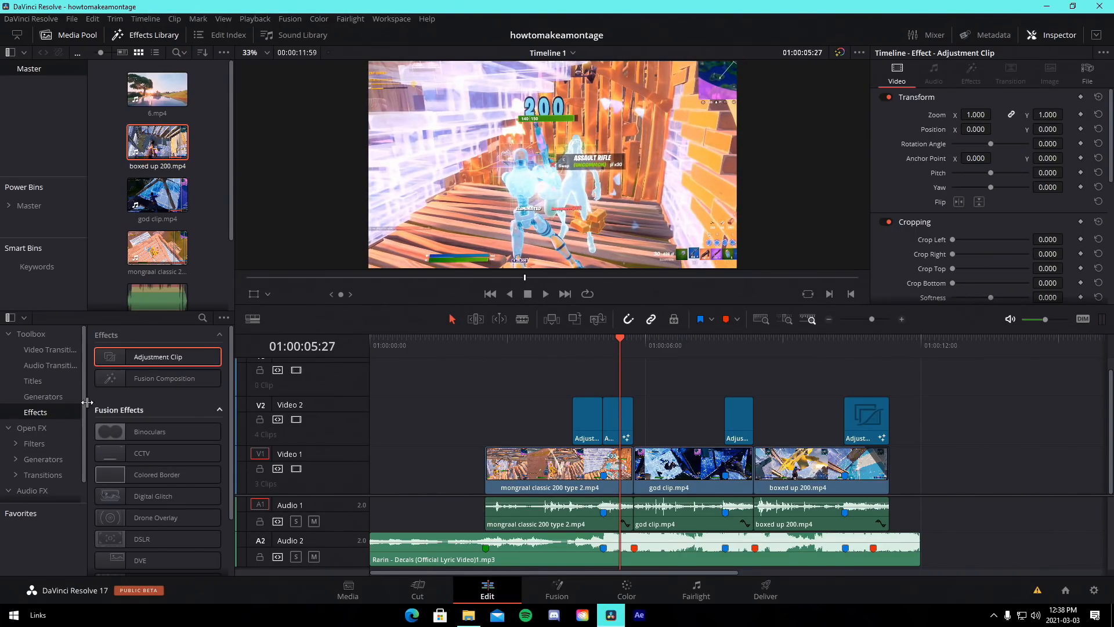
click(46, 351)
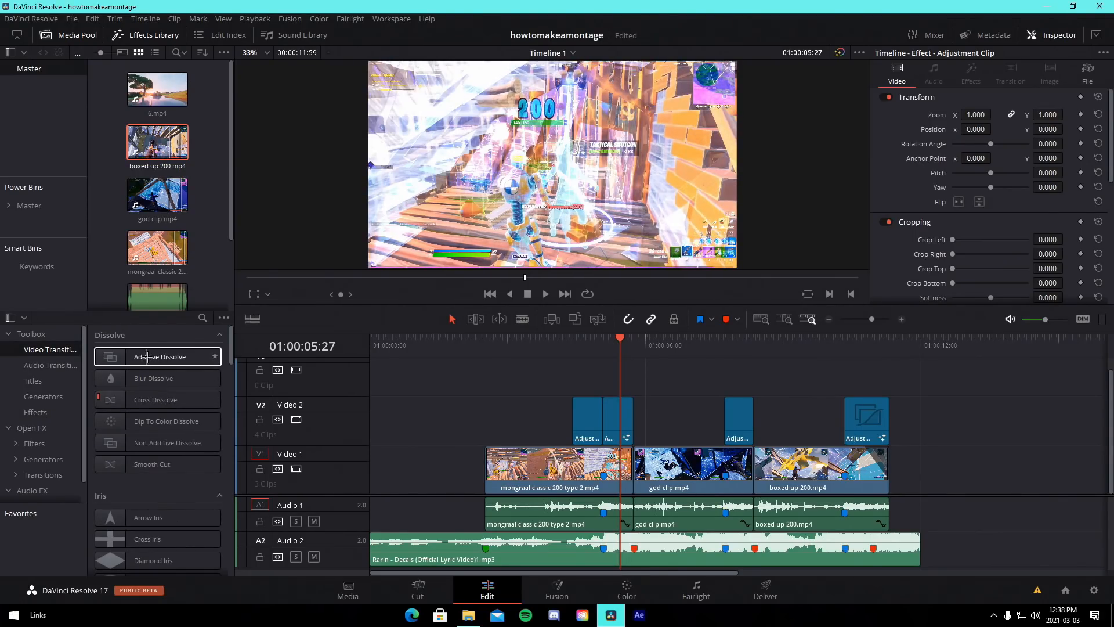
drag(146, 356, 632, 464)
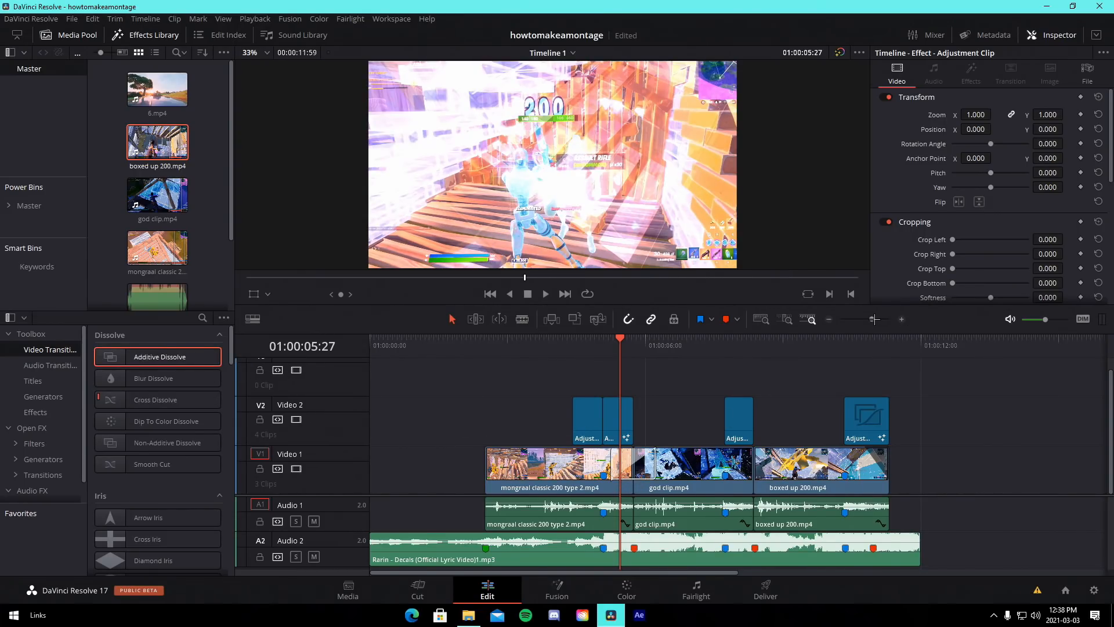
- Shorten the Additive Dissolve to 28 frames and scrub through the transition
drag(875, 319, 878, 319)
drag(871, 460, 837, 459)
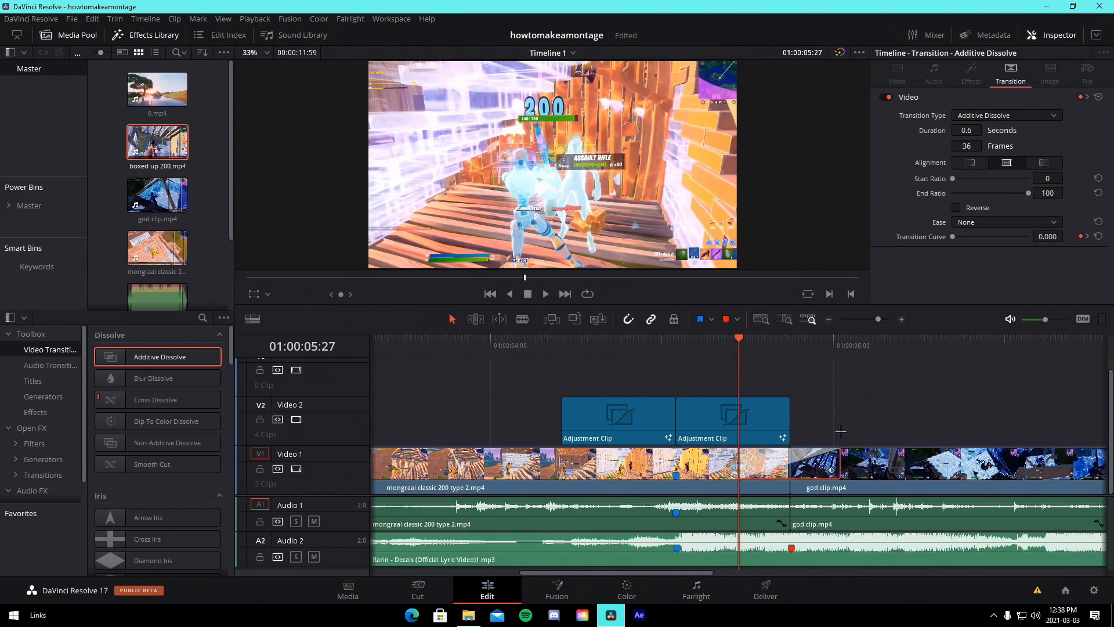
click(813, 426)
drag(723, 344, 888, 344)
key(shift+z)
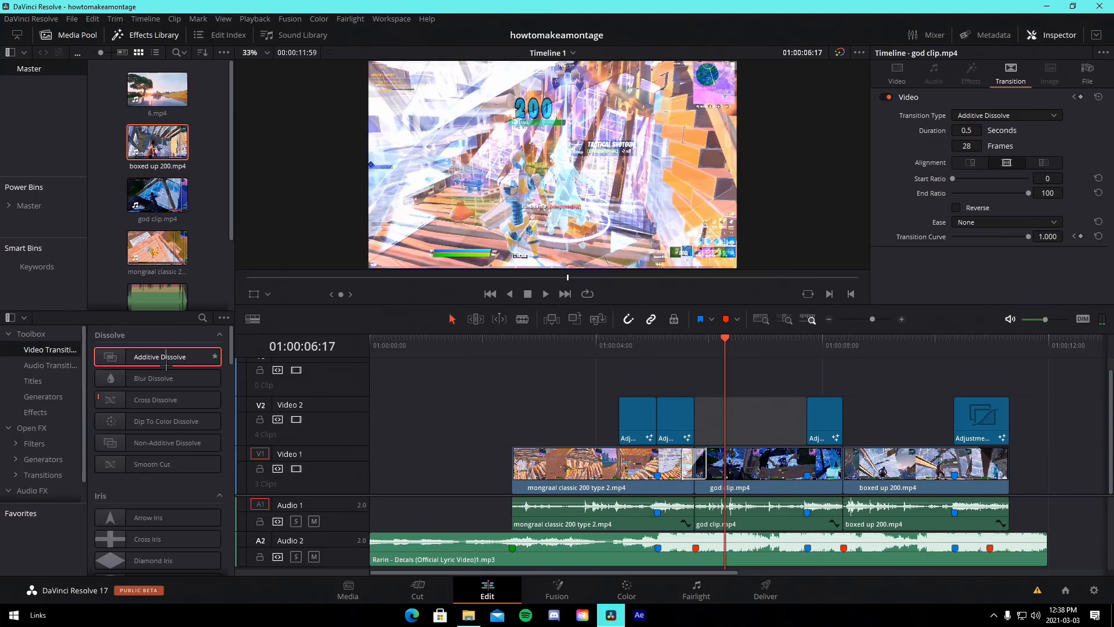
- Try a Cross Dissolve between god clip.mp4 and boxed up 200.mp4, play it back and delete it
drag(212, 400, 850, 475)
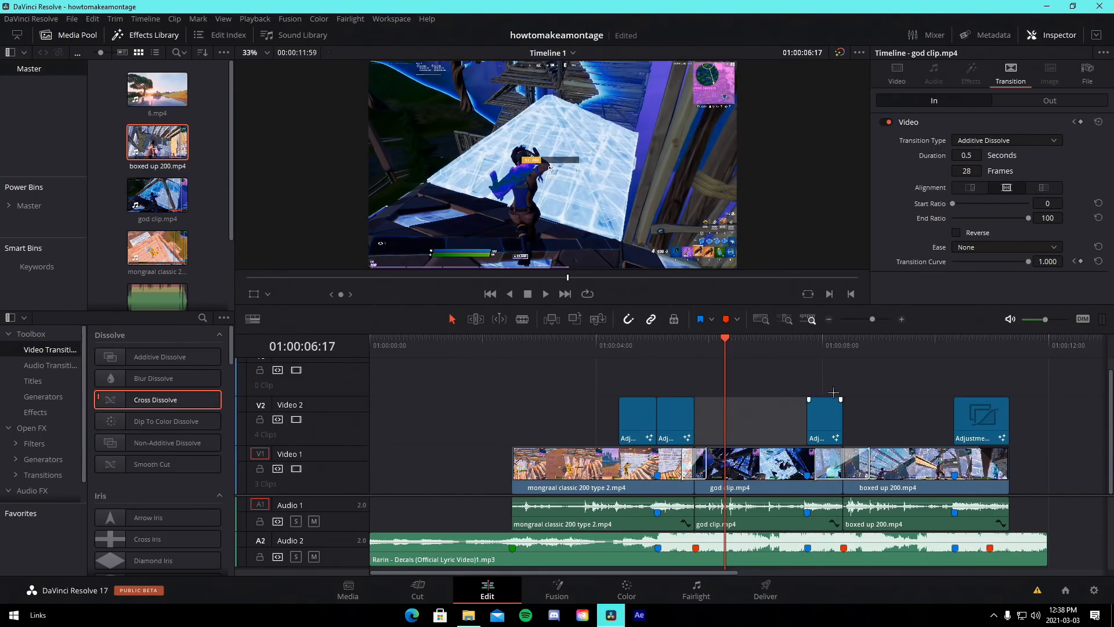
mouse_move(815, 347)
mouse_down()
mouse_move(843, 347)
mouse_move(815, 348)
mouse_up()
key(space)
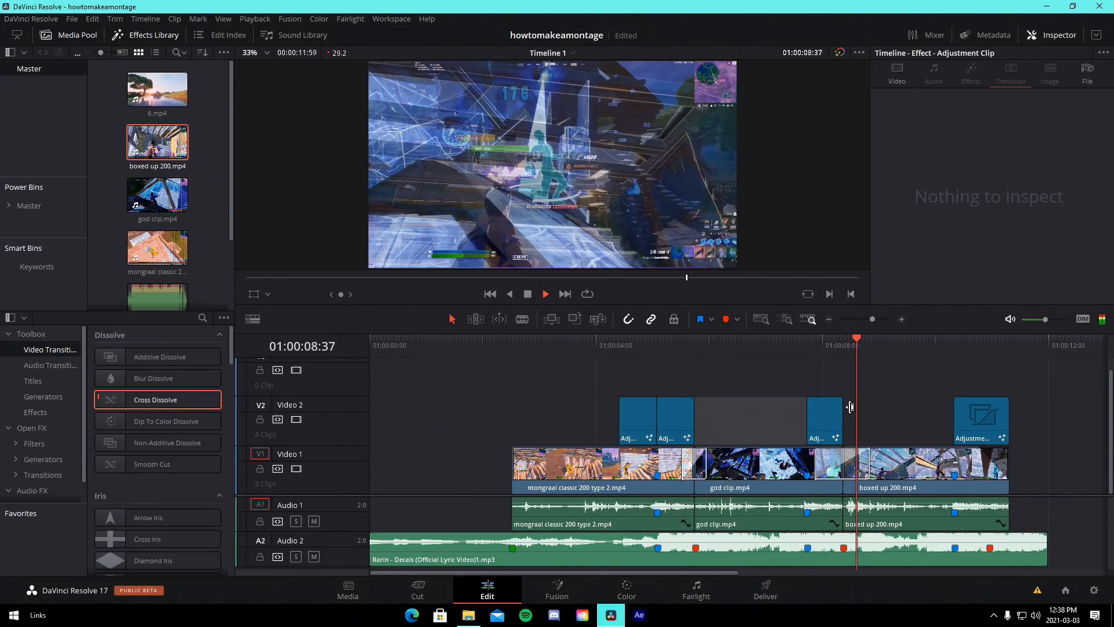
key(space)
click(857, 461)
key(BackSpace)
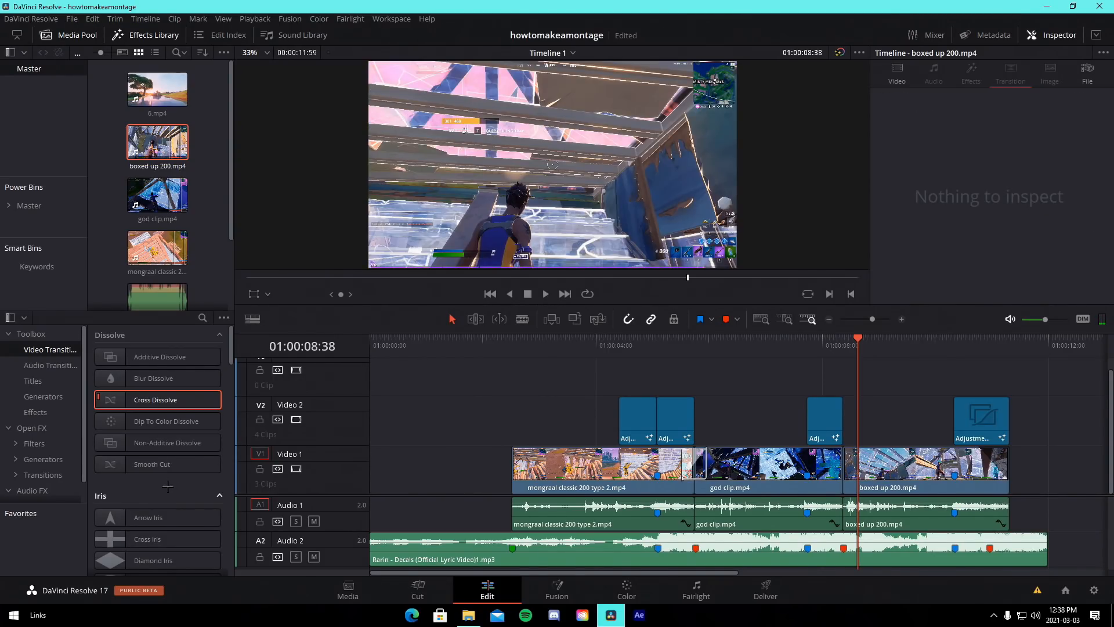
- Add a 32-frame Slide Left transition at the cut between god clip.mp4 and boxed up 200.mp4 and scrub through it
scroll(168, 487, down, 15)
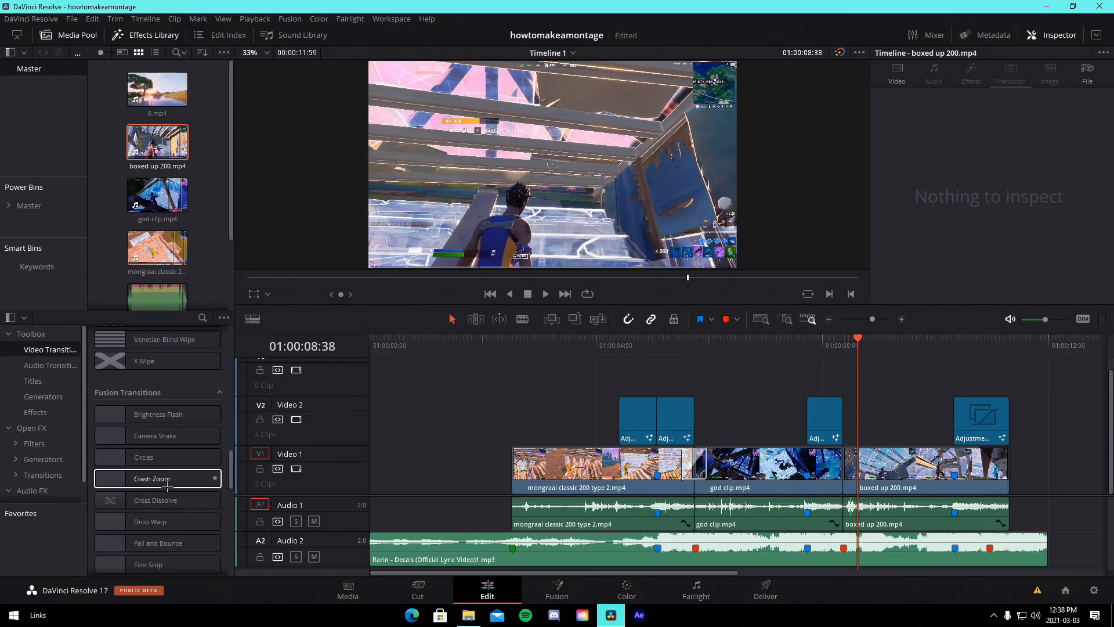
scroll(167, 487, down, 5)
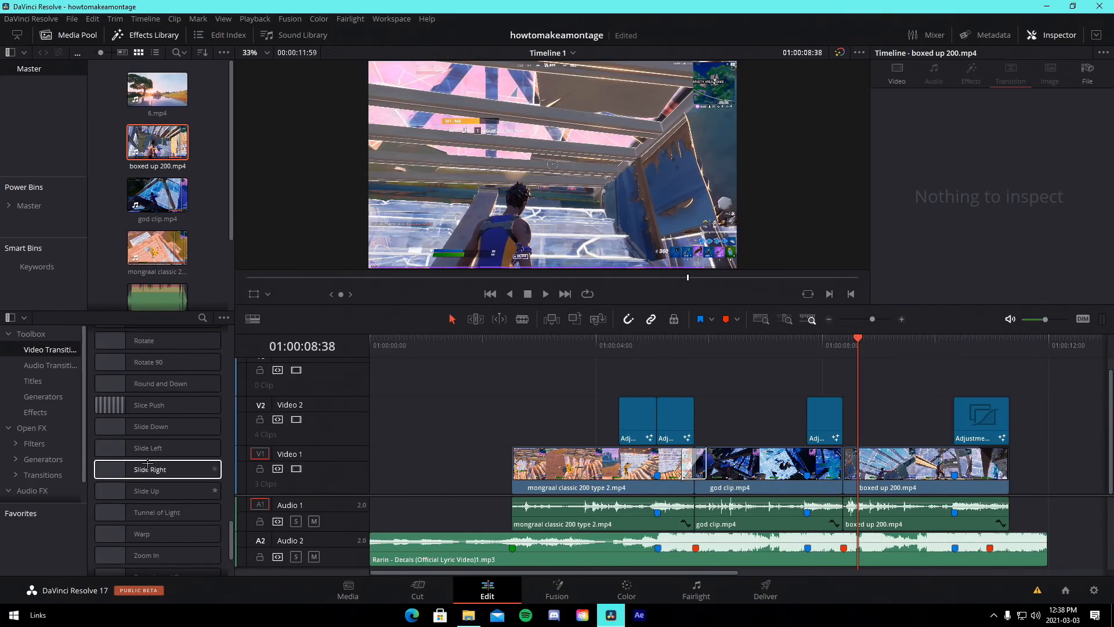
drag(150, 448, 831, 468)
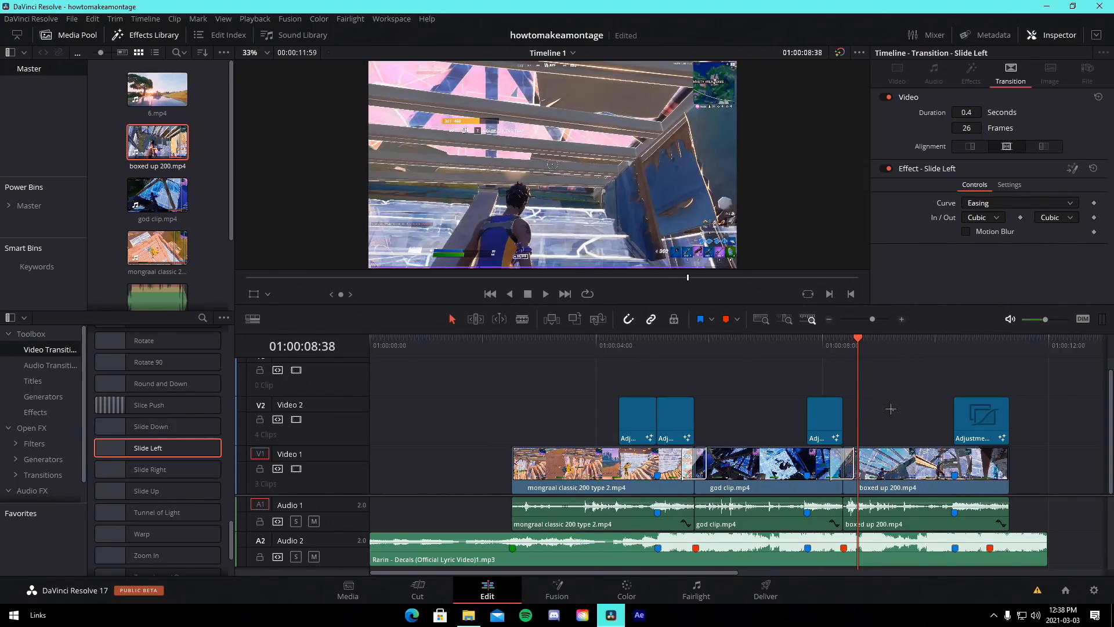
click(890, 409)
click(819, 340)
drag(872, 319, 881, 318)
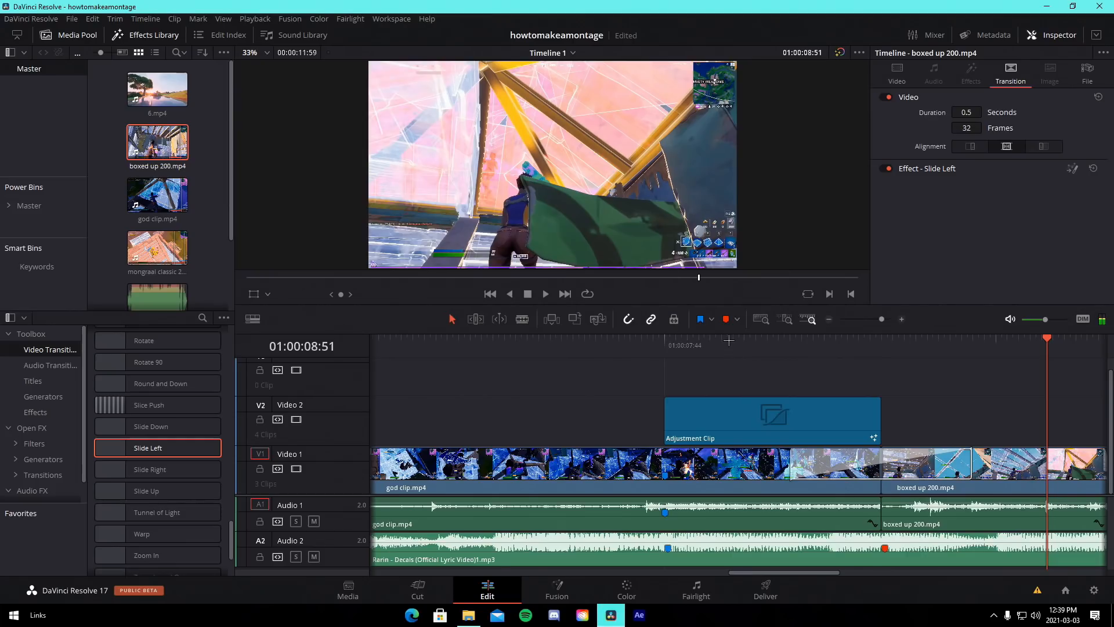
drag(729, 338, 975, 346)
drag(879, 319, 871, 318)
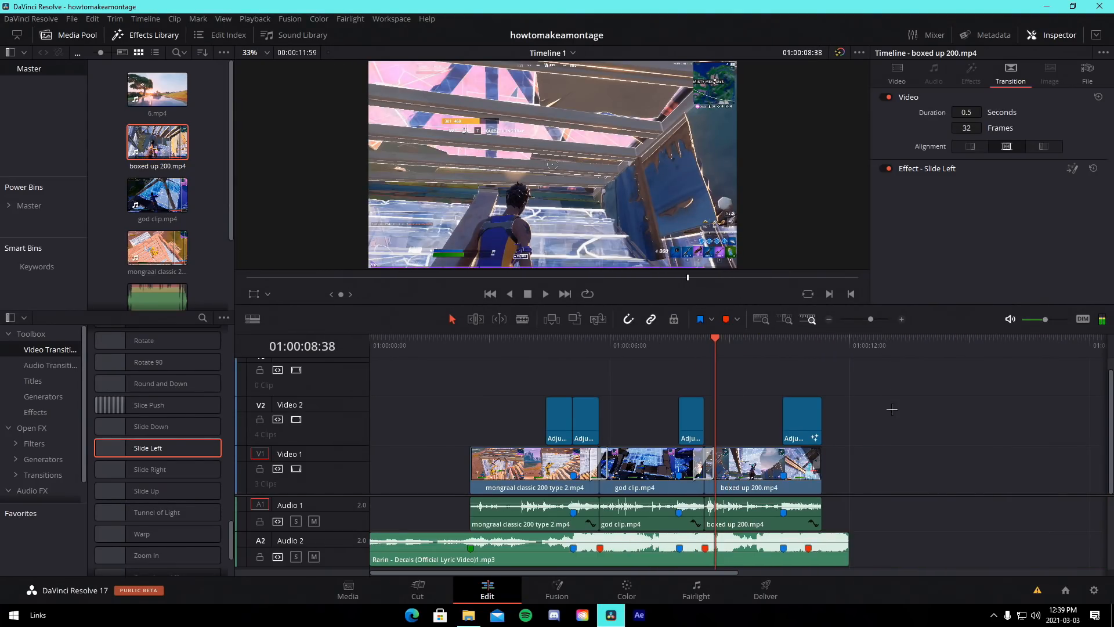
- Fade out the end of boxed up 200.mp4's audio on Audio 1 and check the frame at 01:00:10:57
scroll(176, 469, down, 3)
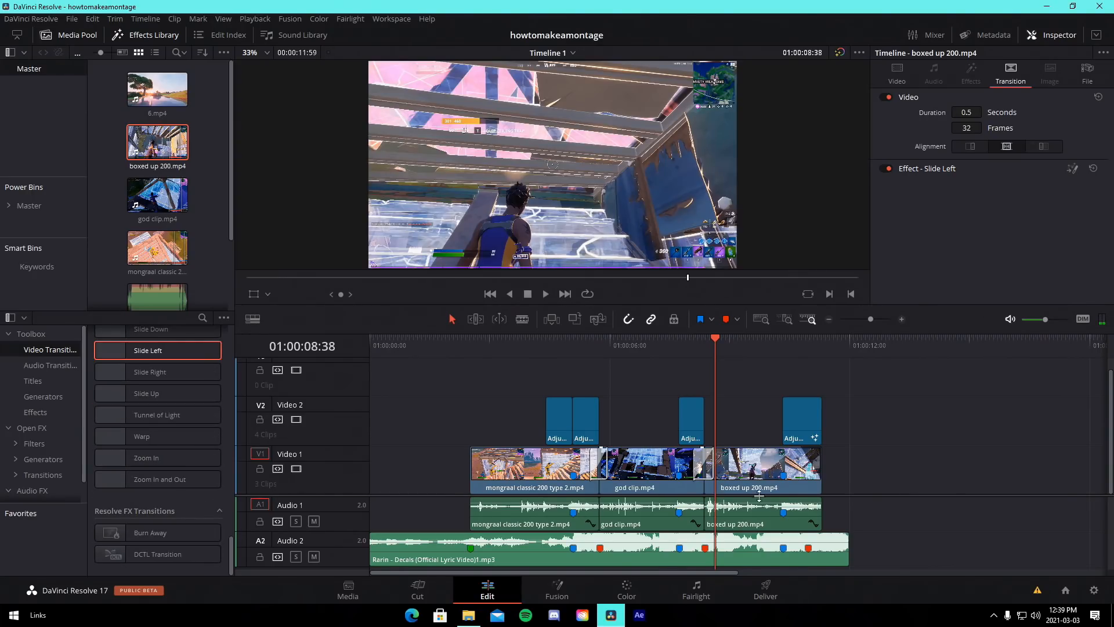
drag(817, 505, 799, 505)
click(807, 351)
scroll(165, 489, up, 3)
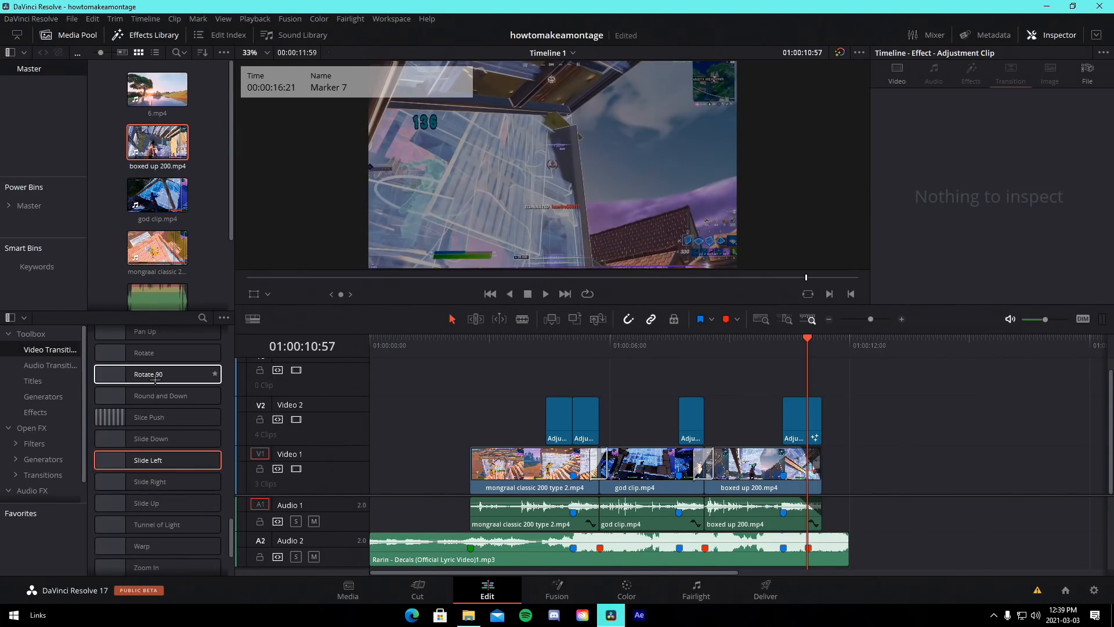
- Place 6.mp4 on Video 3 at the start of the timeline, then unlink and delete its audio
key(Home)
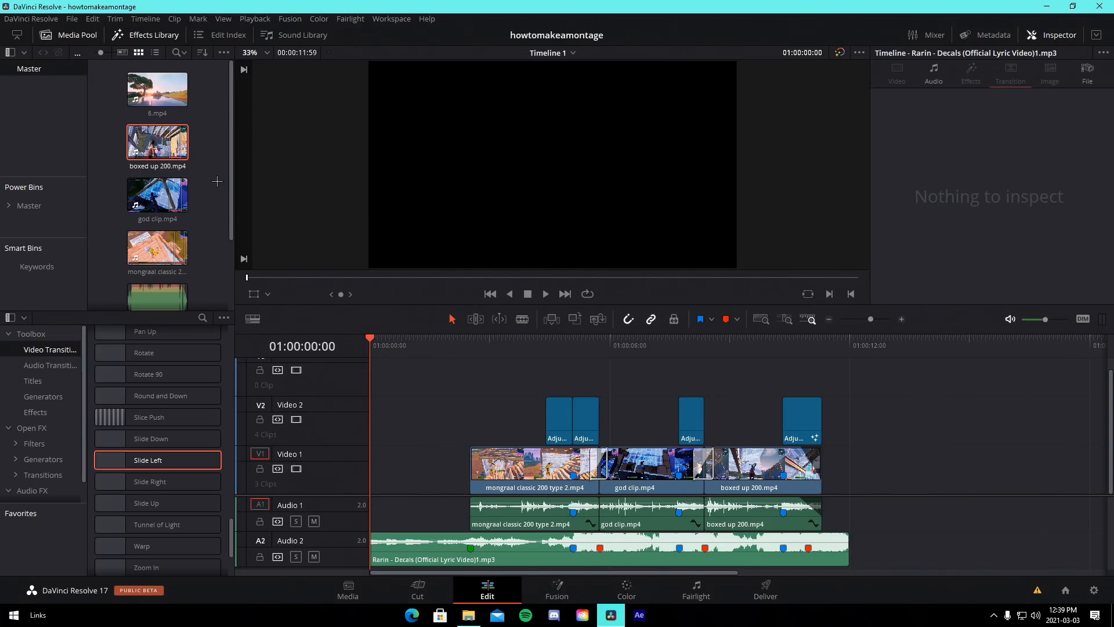
drag(151, 88, 418, 360)
right_click(924, 422)
click(935, 433)
click(932, 545)
key(BackSpace)
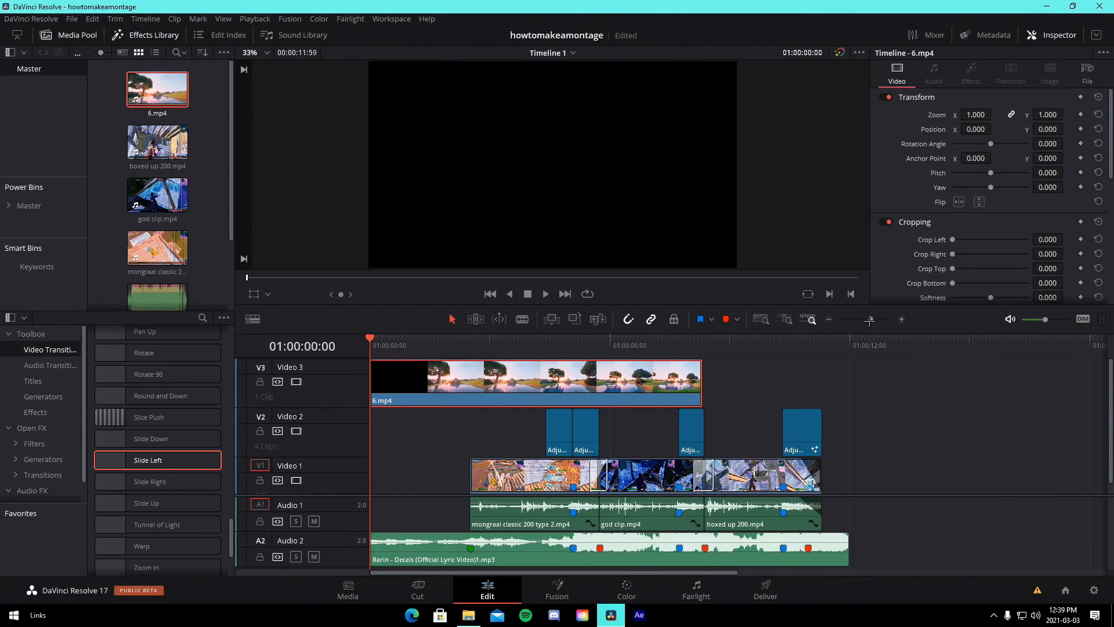
- Trim the black opening off 6.mp4, keep the clip at the timeline start and play it back
drag(870, 320, 874, 320)
drag(376, 387, 420, 373)
key(space)
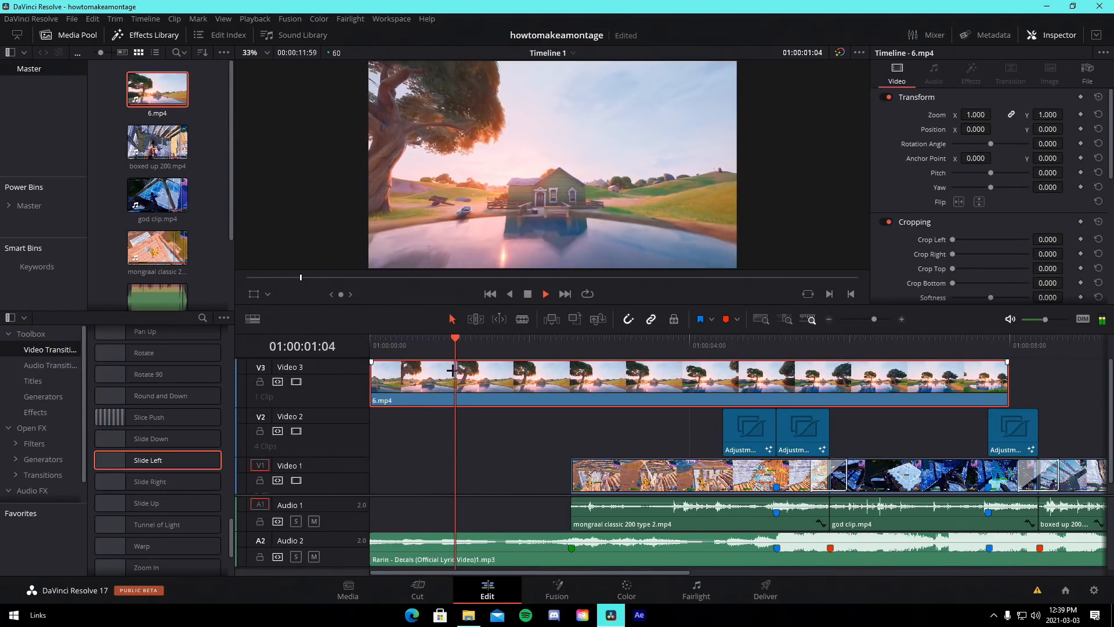
key(space)
key(Home)
- Retime 6.mp4 so it ends where mongraal classic 200 type 2.mp4 begins, and move it down to Video 2
right_click(541, 383)
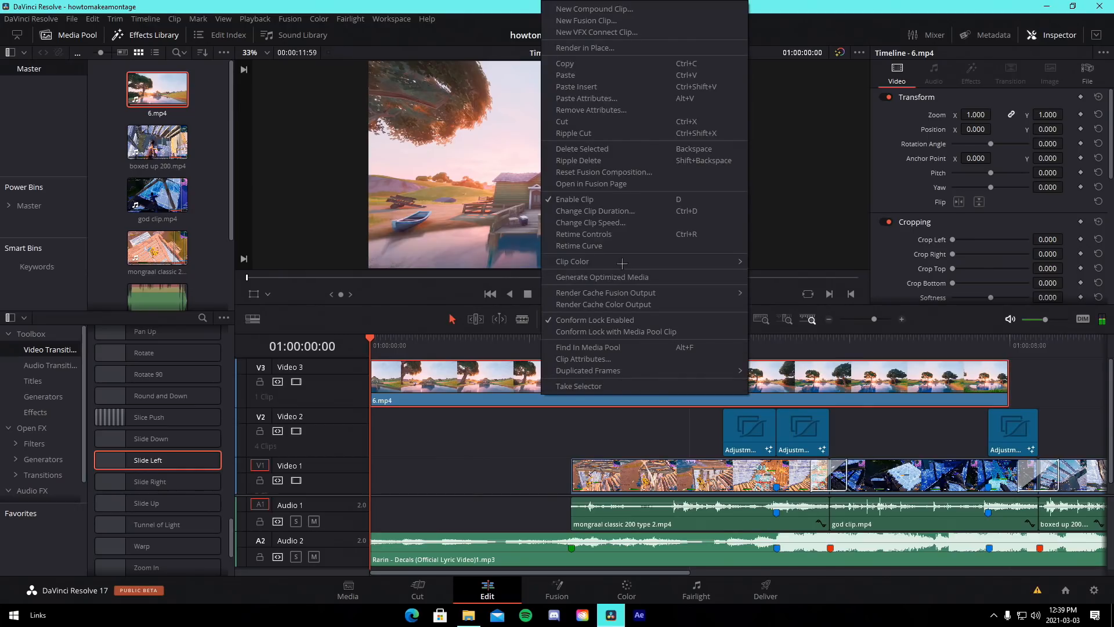
click(560, 243)
drag(1005, 367, 570, 391)
key(space)
key(Down)
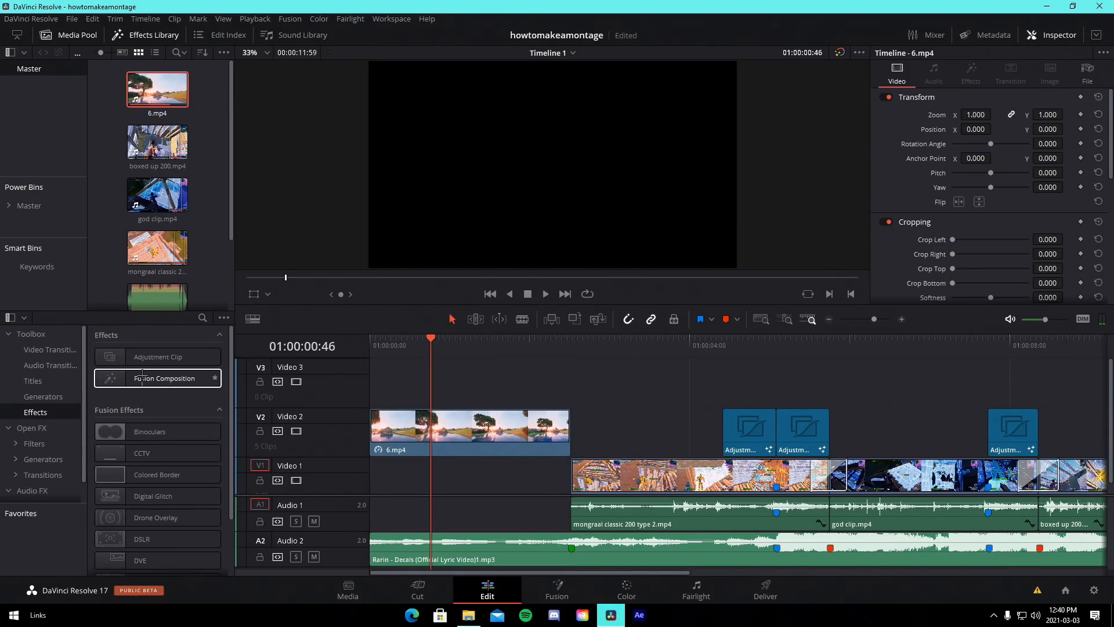
- Place a Fusion Composition on Video 3 above 6.mp4, trim it to that clip's length and open it in Fusion
drag(164, 378, 371, 378)
drag(768, 383, 572, 384)
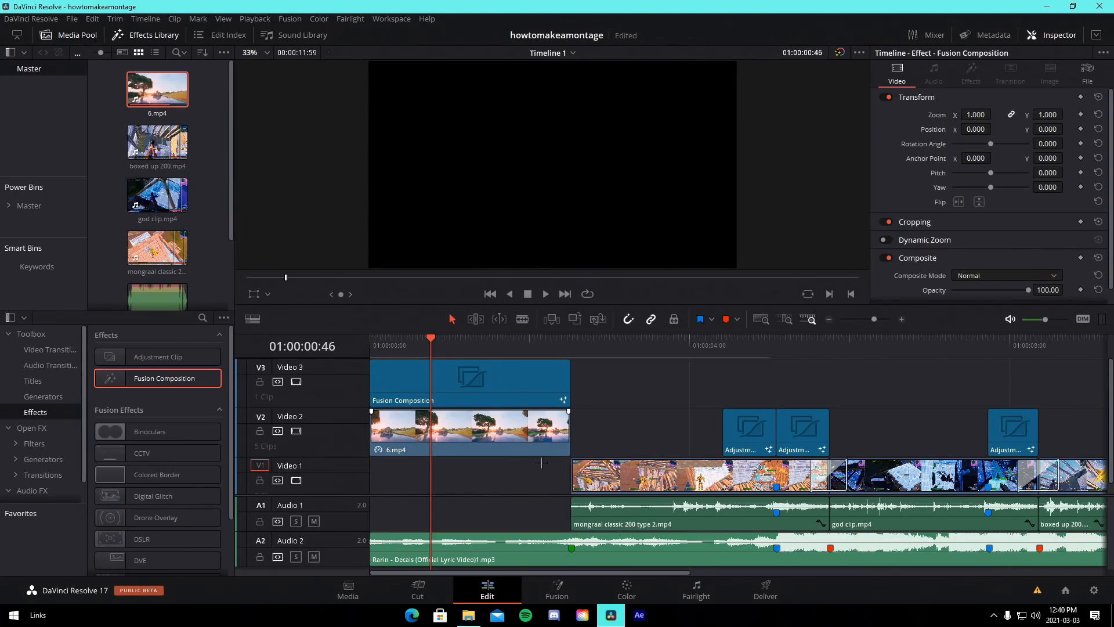
click(558, 587)
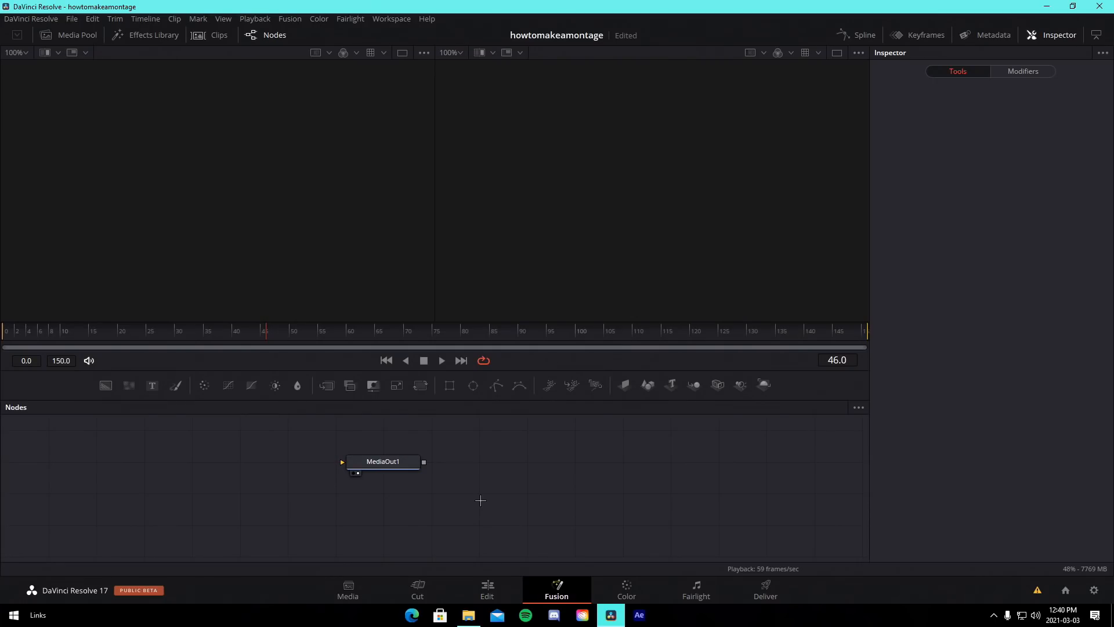
- Add a Text node to the composition and connect its output to MediaOut1
click(152, 388)
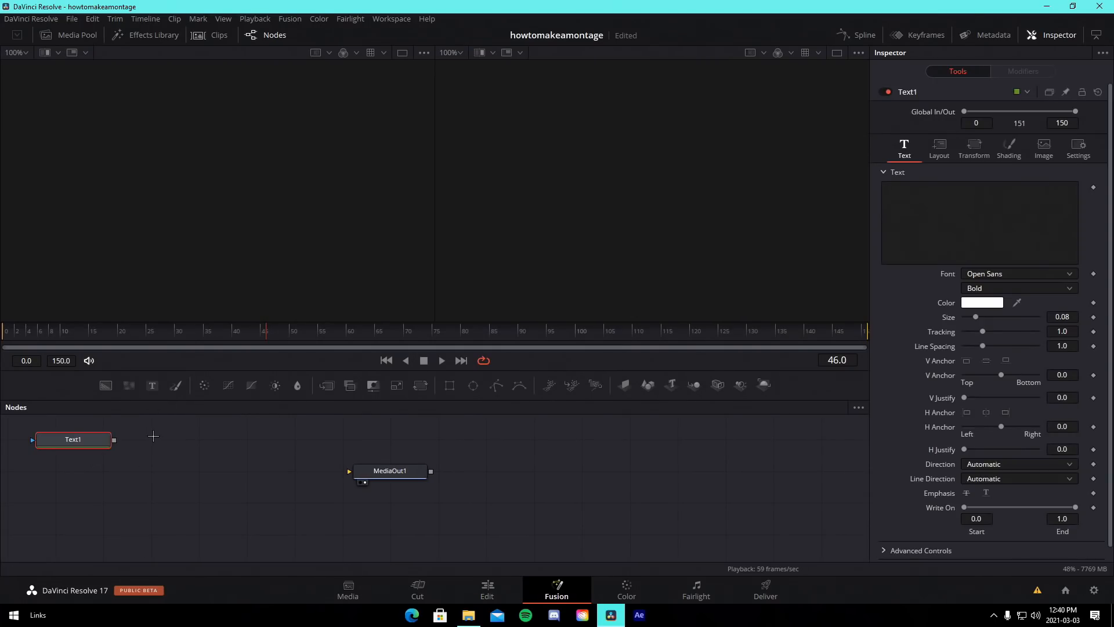
drag(91, 440, 331, 492)
drag(422, 471, 494, 480)
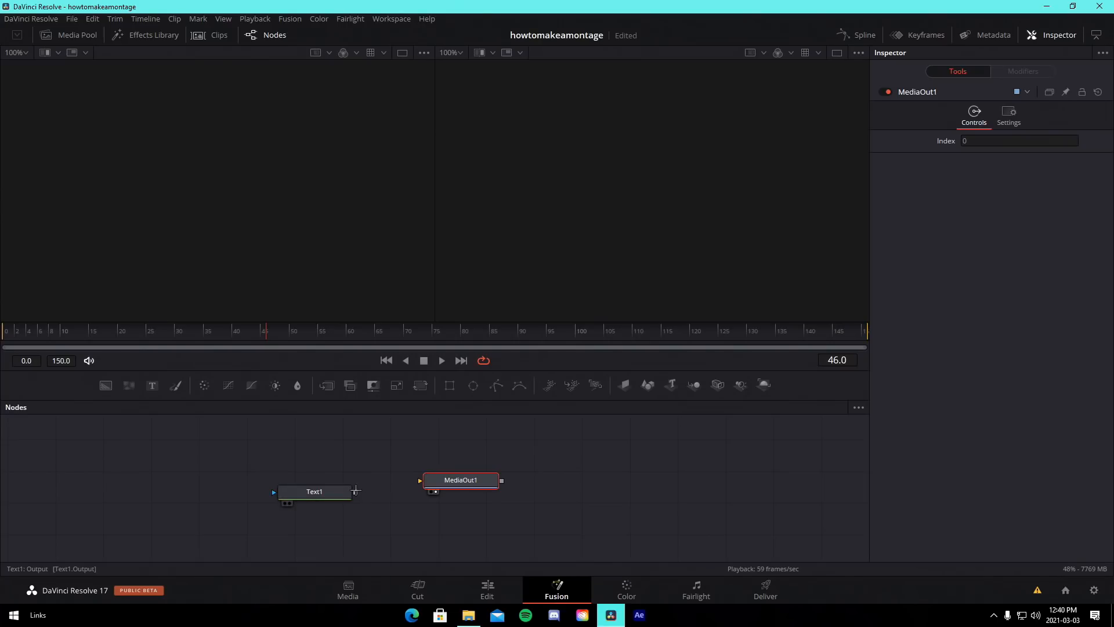
drag(356, 492, 424, 480)
drag(327, 492, 620, 475)
click(978, 199)
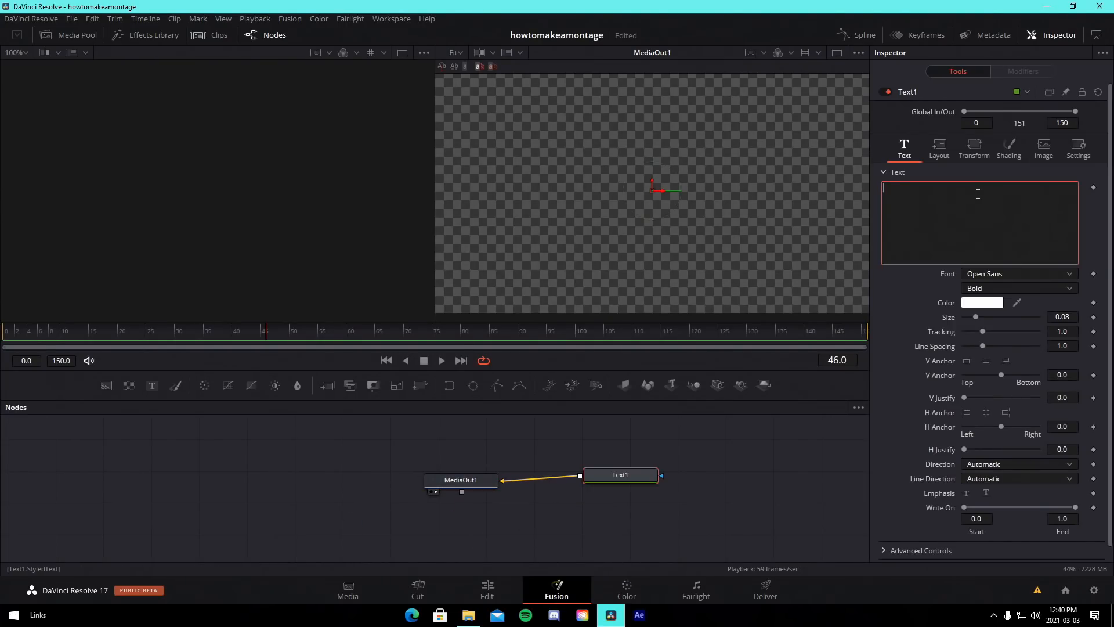
text(ssss)
key(BackSpace)
key(BackSpace)
key(BackSpace)
key(BackSpace)
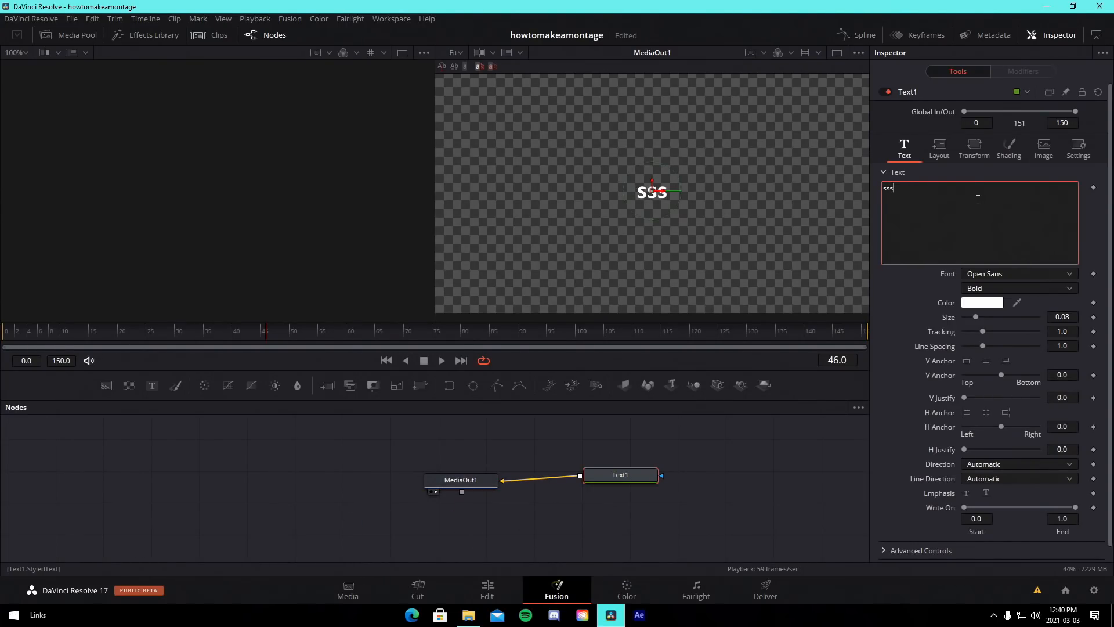
- Enter the title "highlights #20" in the Coolvetica font on Text1 and save the project
click(989, 273)
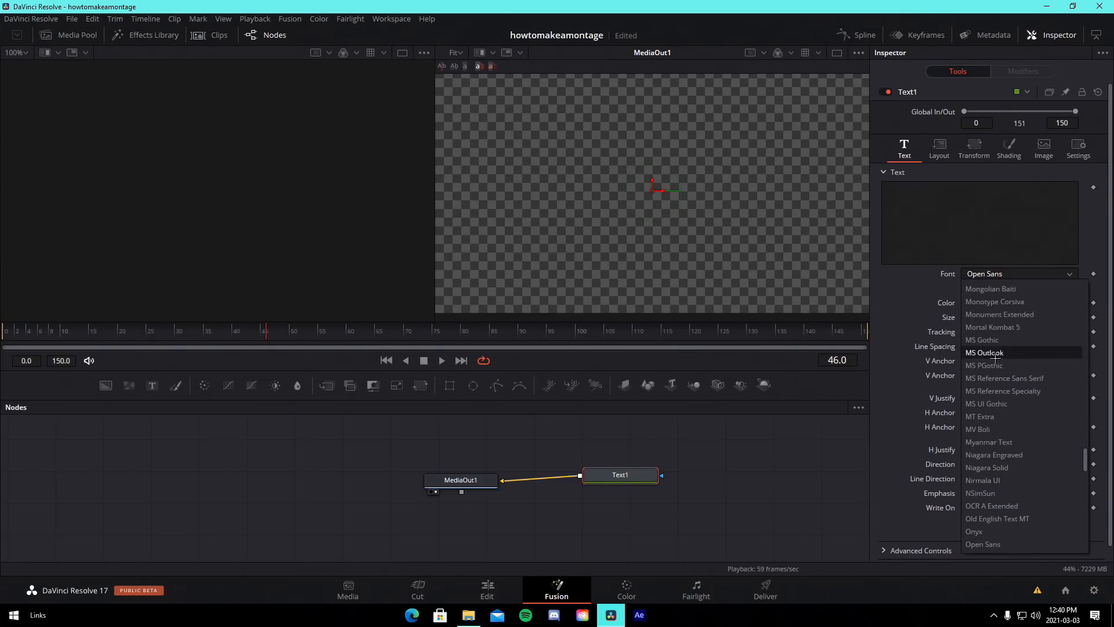
scroll(1006, 371, up, 15)
scroll(1006, 371, down, 3)
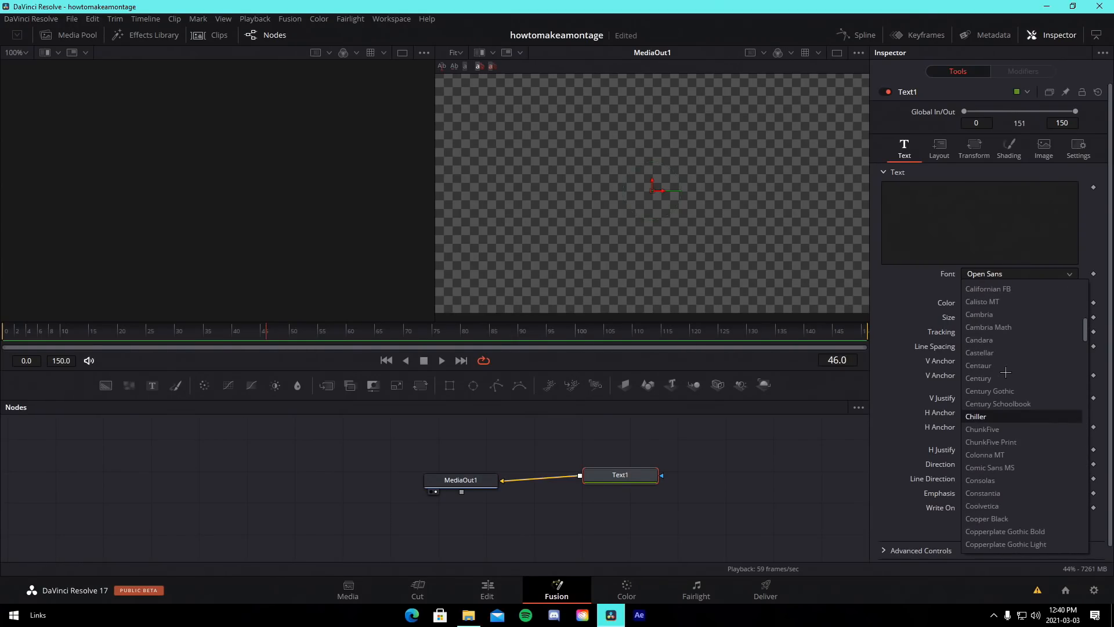
click(987, 505)
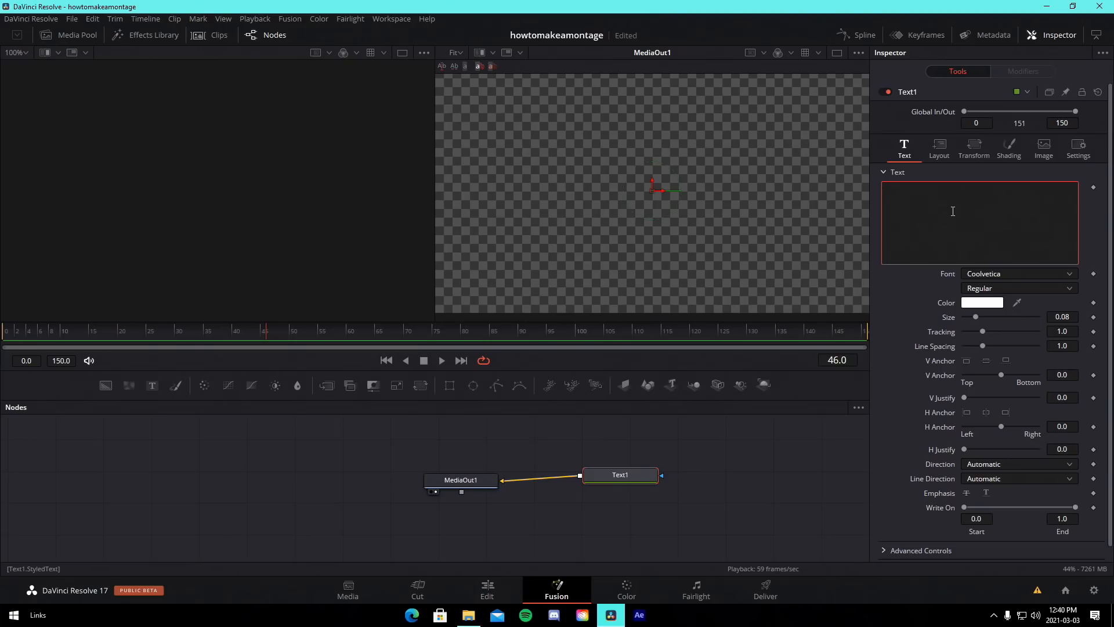
text(highlights)
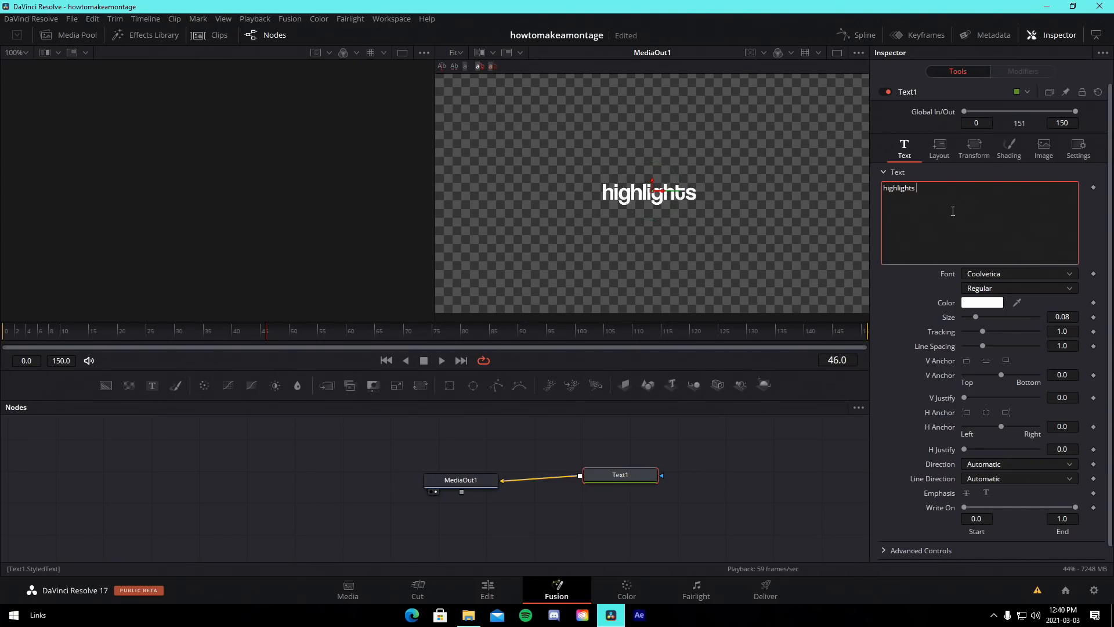
text( #20)
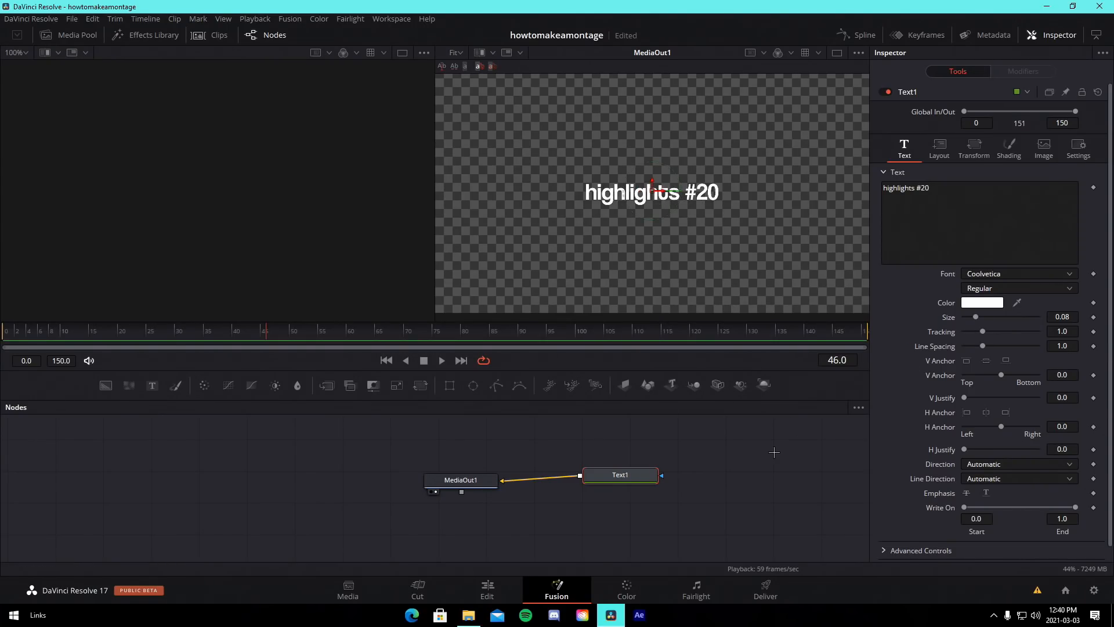
click(774, 452)
key(space)
key(ctrl+s)
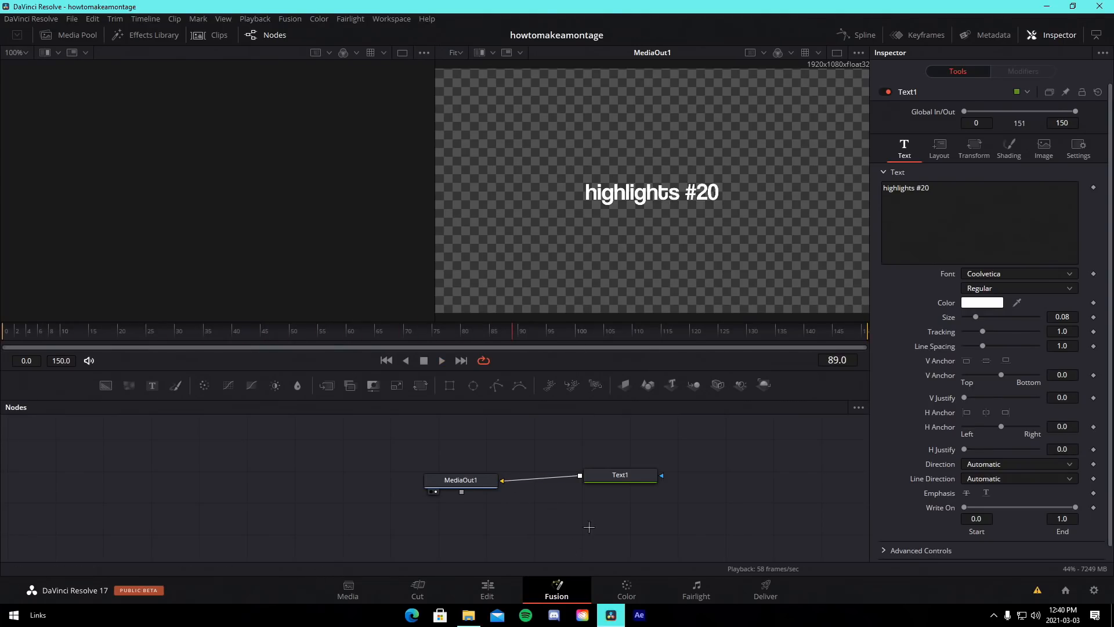
- Space out the two nodes and insert a Displace node between Text1 and MediaOut1
drag(471, 480, 427, 476)
drag(620, 475, 644, 476)
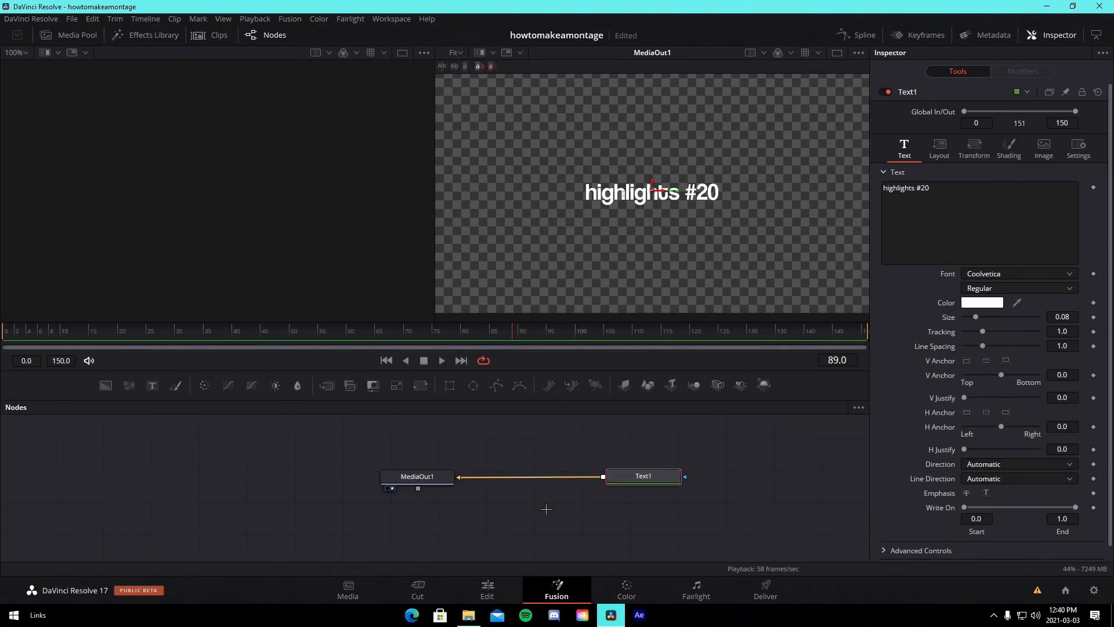
key(shift+space)
text(disp)
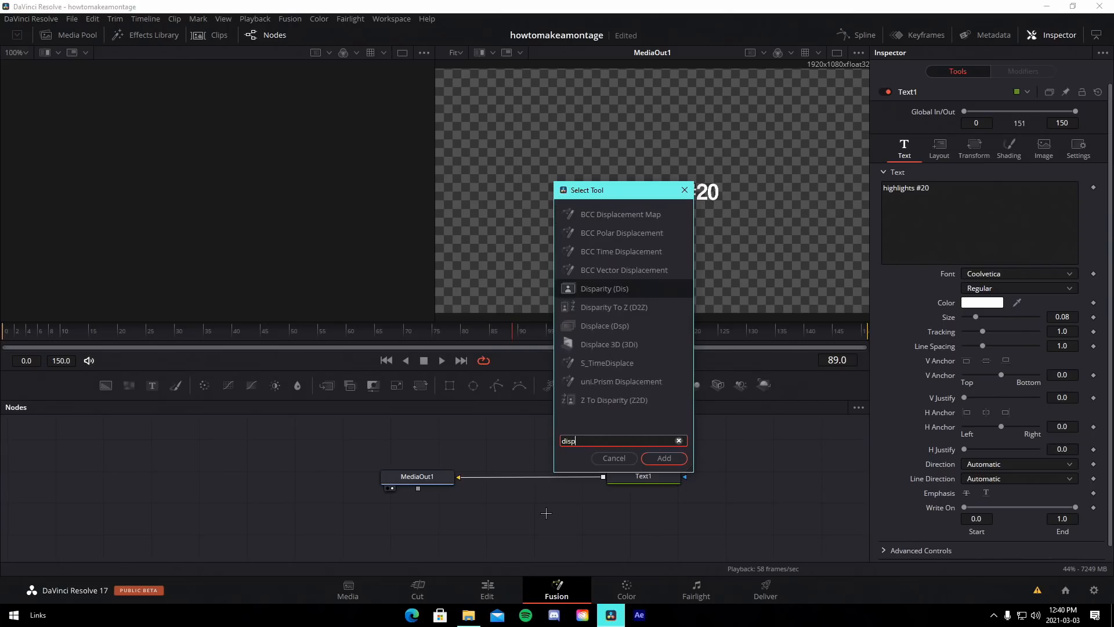
text(l)
click(661, 458)
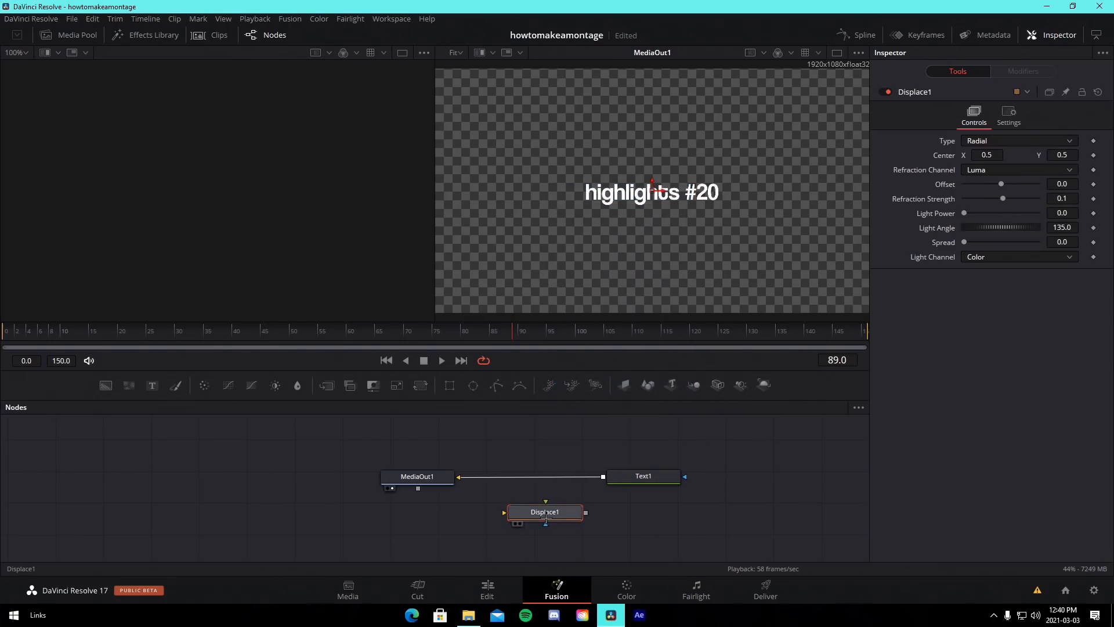
drag(560, 512, 508, 477)
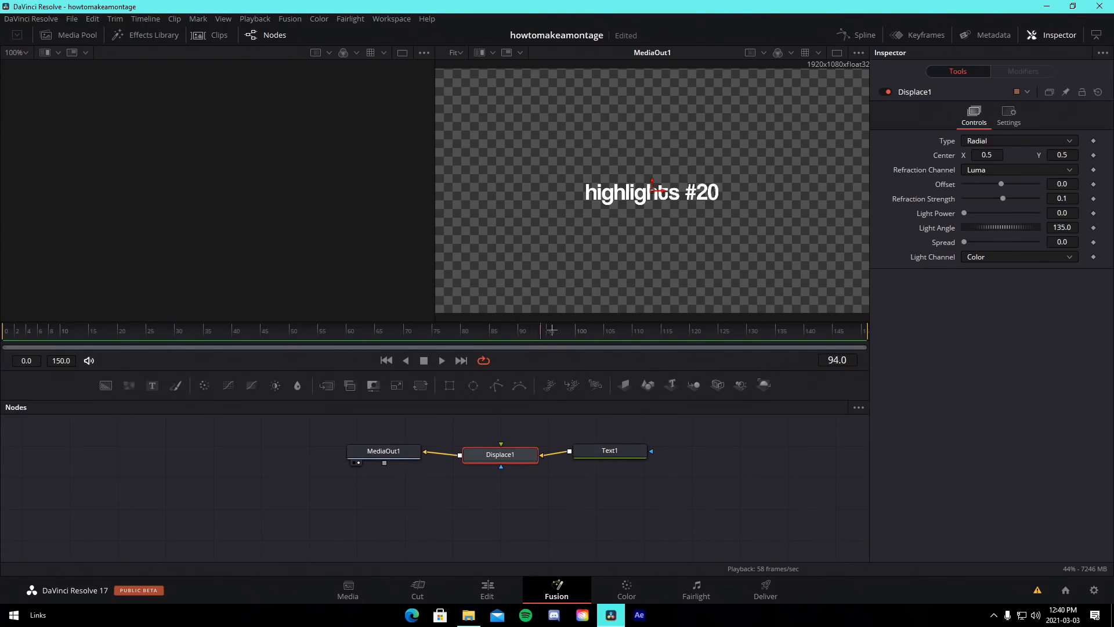
- Search the YouTube Videos folder for "displace" and bring the displacement map file into the Fusion node graph
click(468, 615)
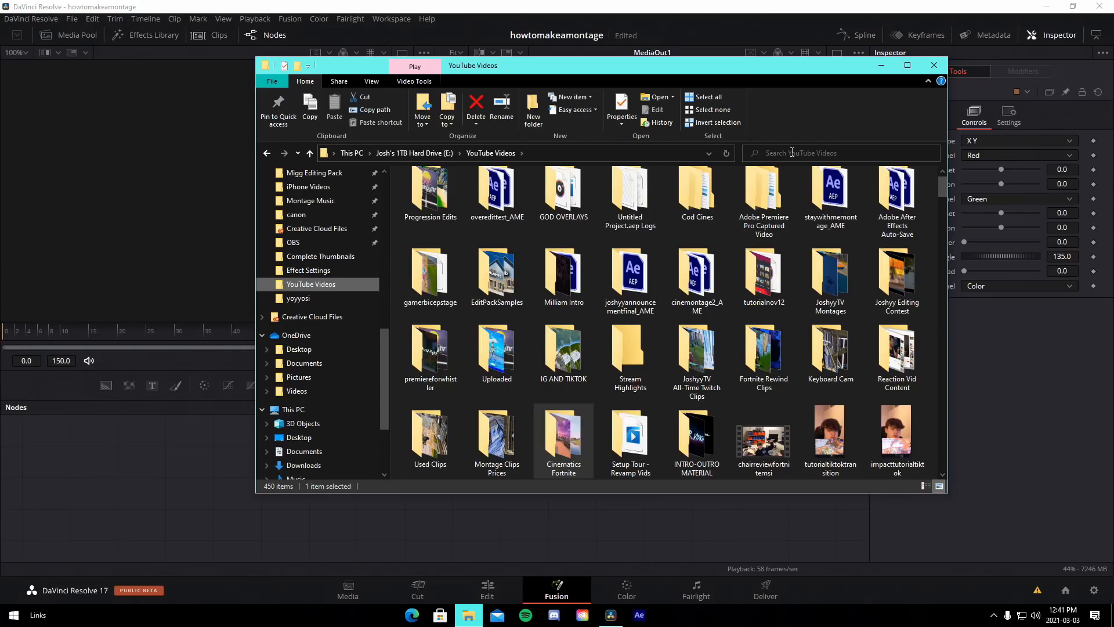
click(792, 152)
text(displace)
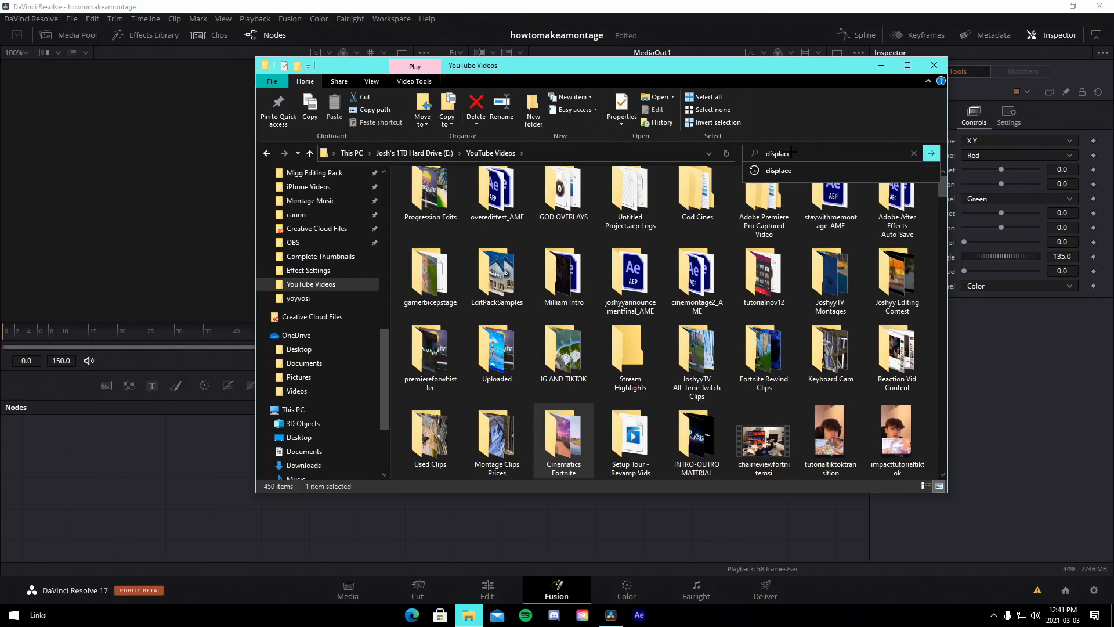
key(Return)
drag(430, 209, 513, 451)
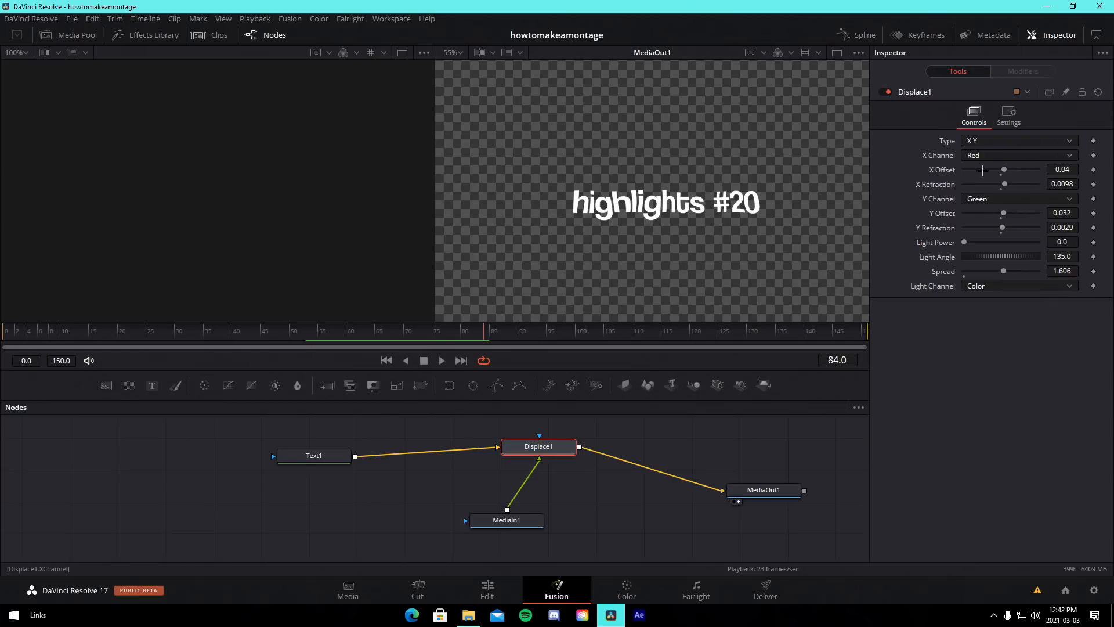
- Insert a Drop Shadow node between Text1 and Displace1 and adjust the shadow's settings
key(shift+space)
text(drop)
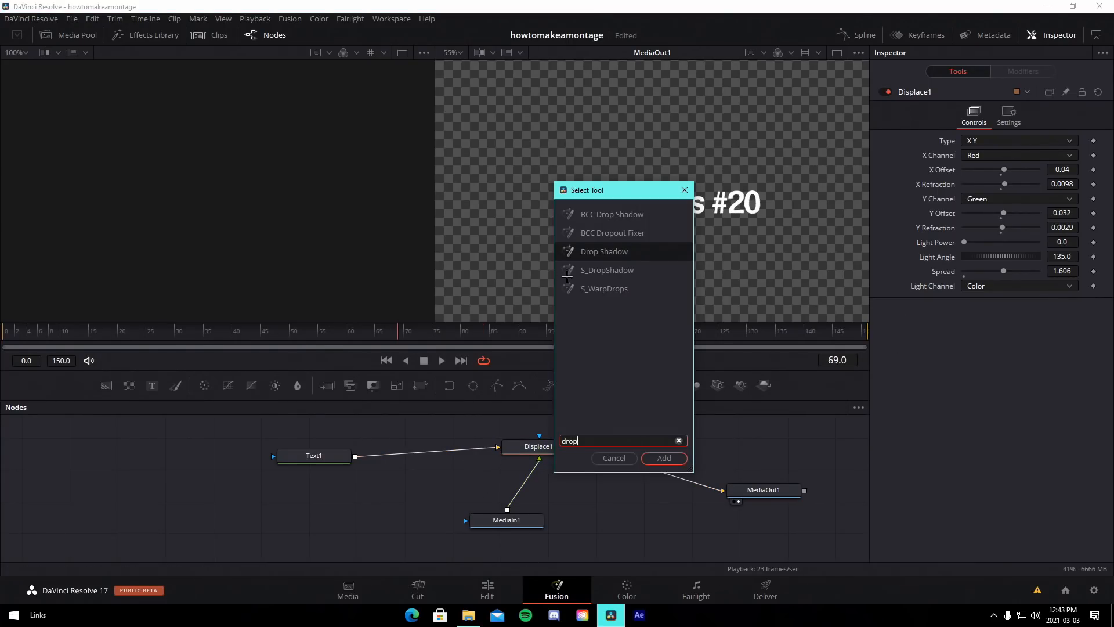
click(665, 458)
drag(578, 505, 433, 451)
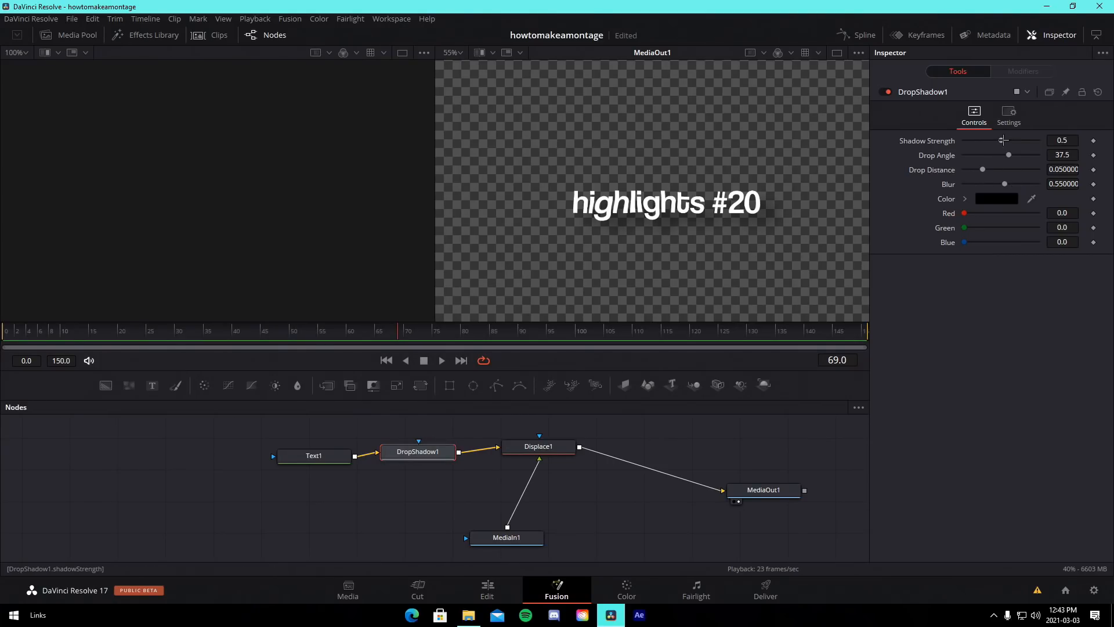
drag(1009, 140, 969, 171)
- Play the intro from the timeline start on the Edit page, and enlarge the Text1 title to size 0.1168 in Fusion
click(487, 590)
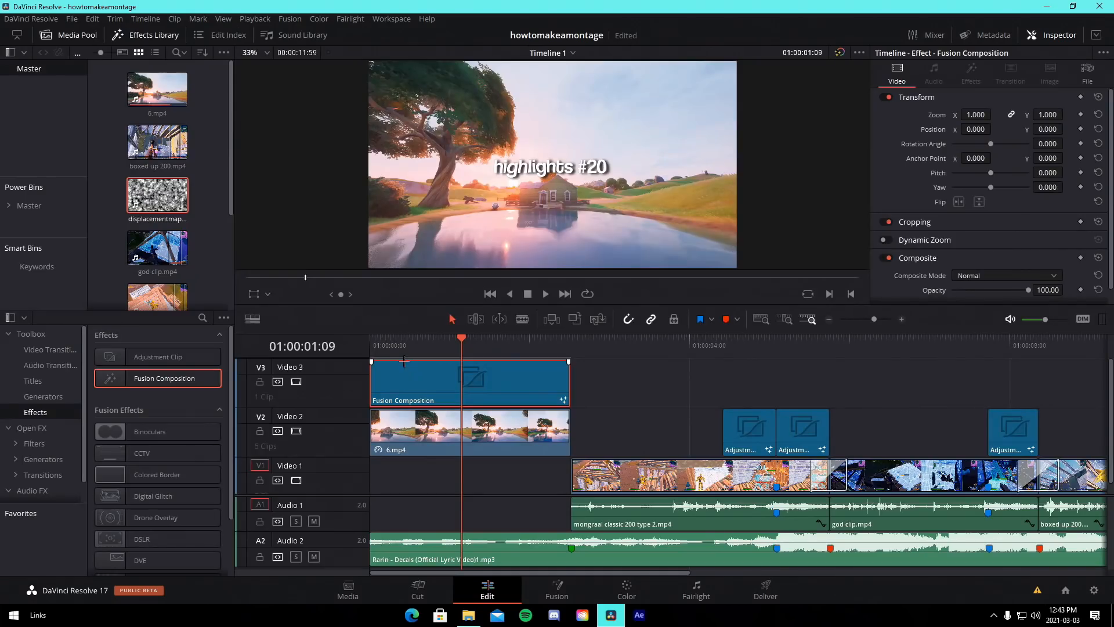
drag(416, 345, 369, 345)
key(space)
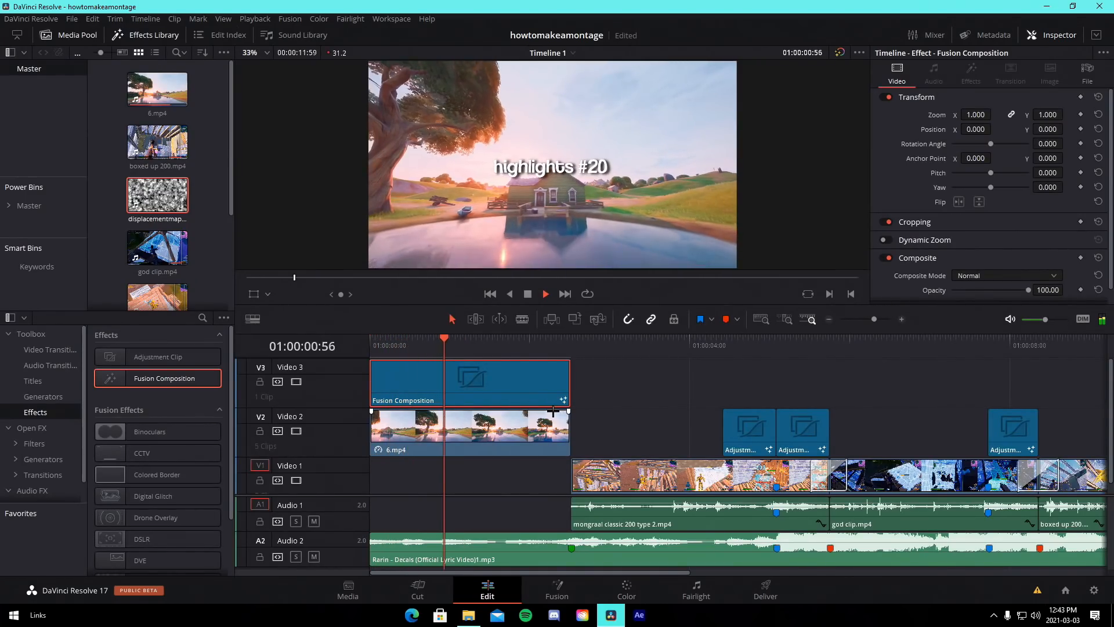
key(space)
click(558, 589)
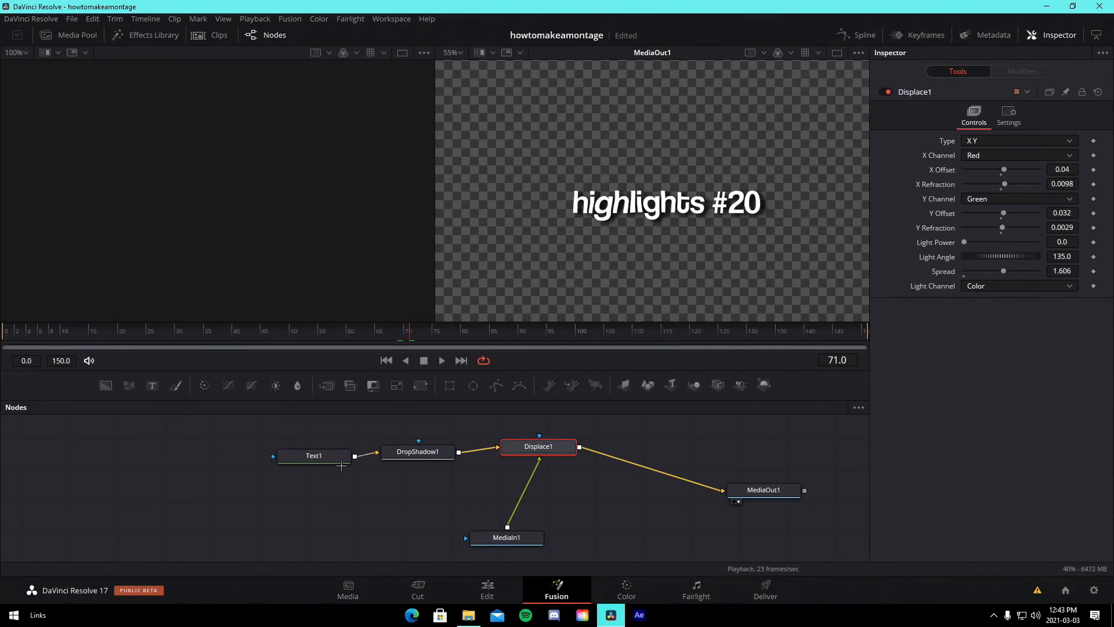
drag(1074, 319, 1096, 320)
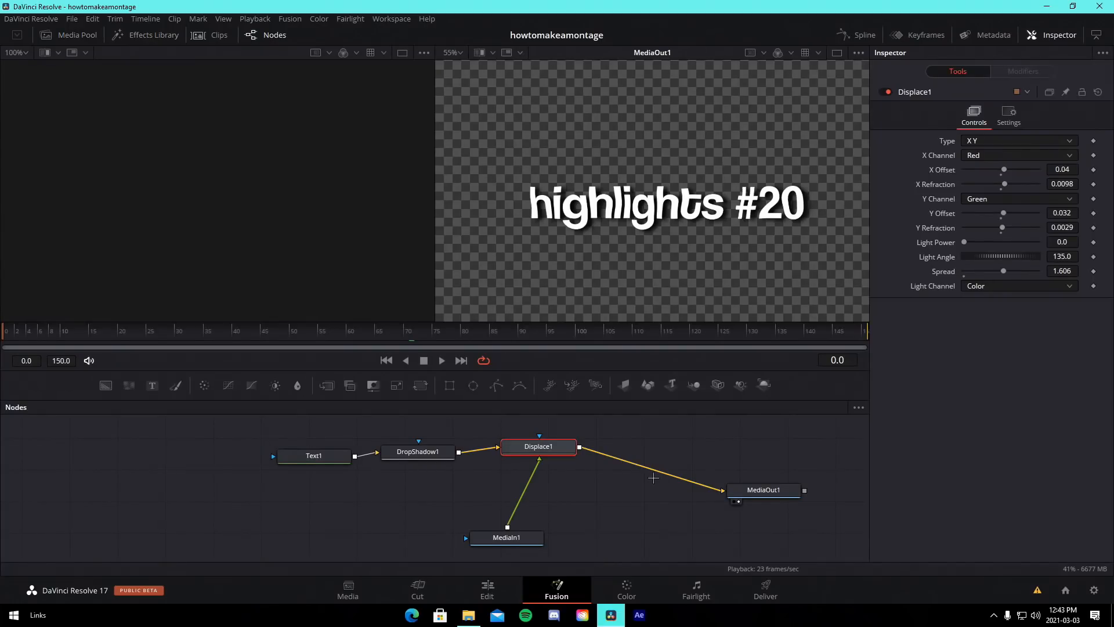
- Keyframe Text1's Write On end from its minimum at frame 0 up to 1.0 at frame 30
click(322, 463)
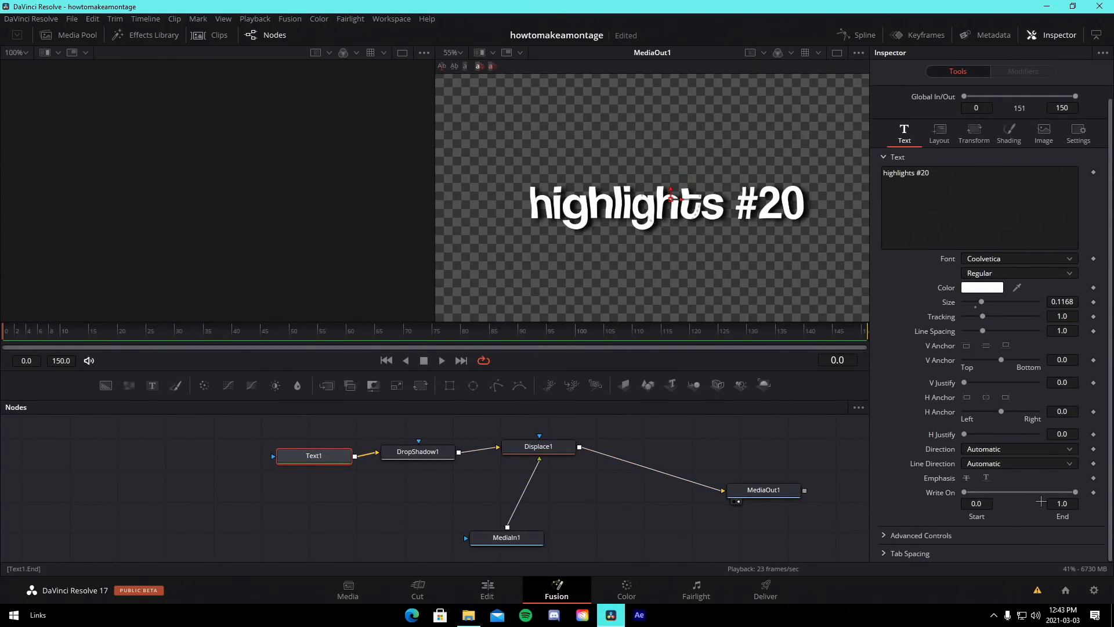
click(1093, 492)
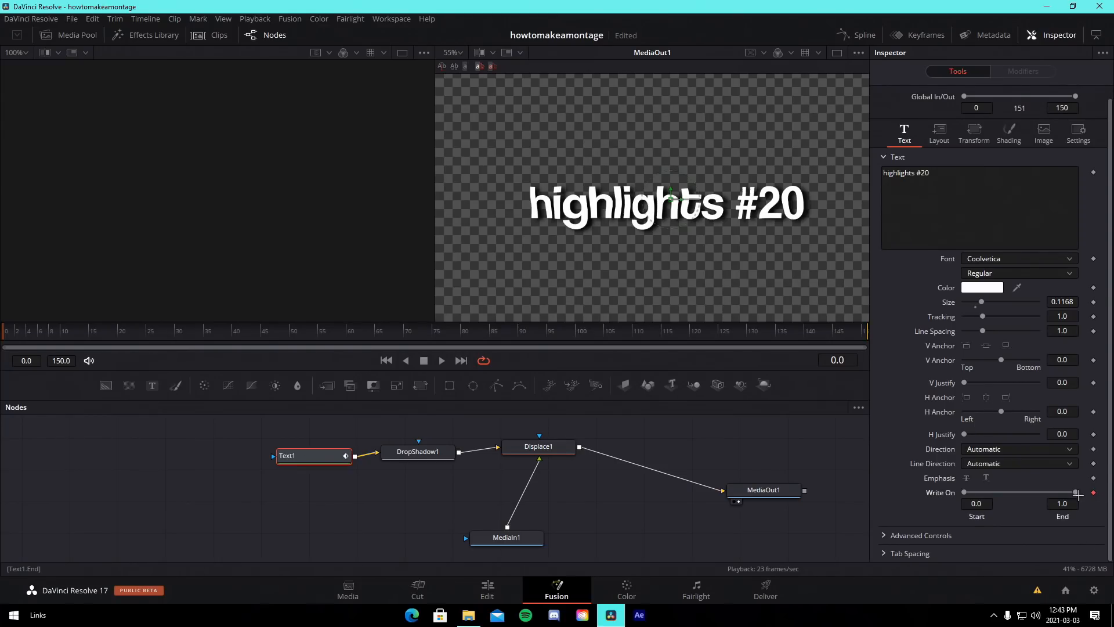
drag(1077, 493, 966, 493)
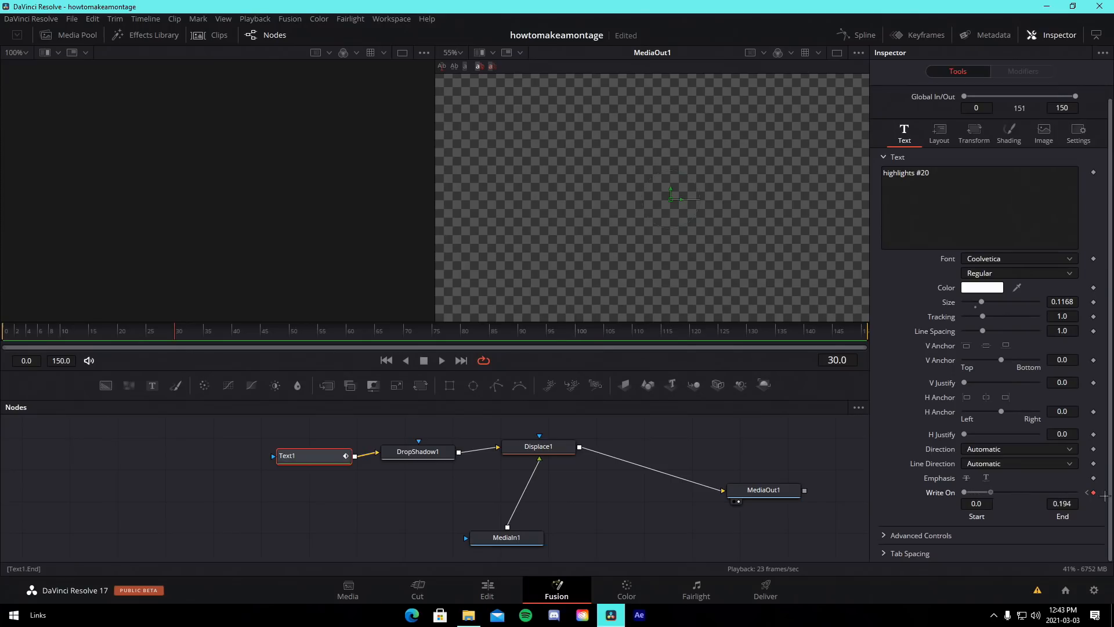
drag(1105, 496, 1109, 496)
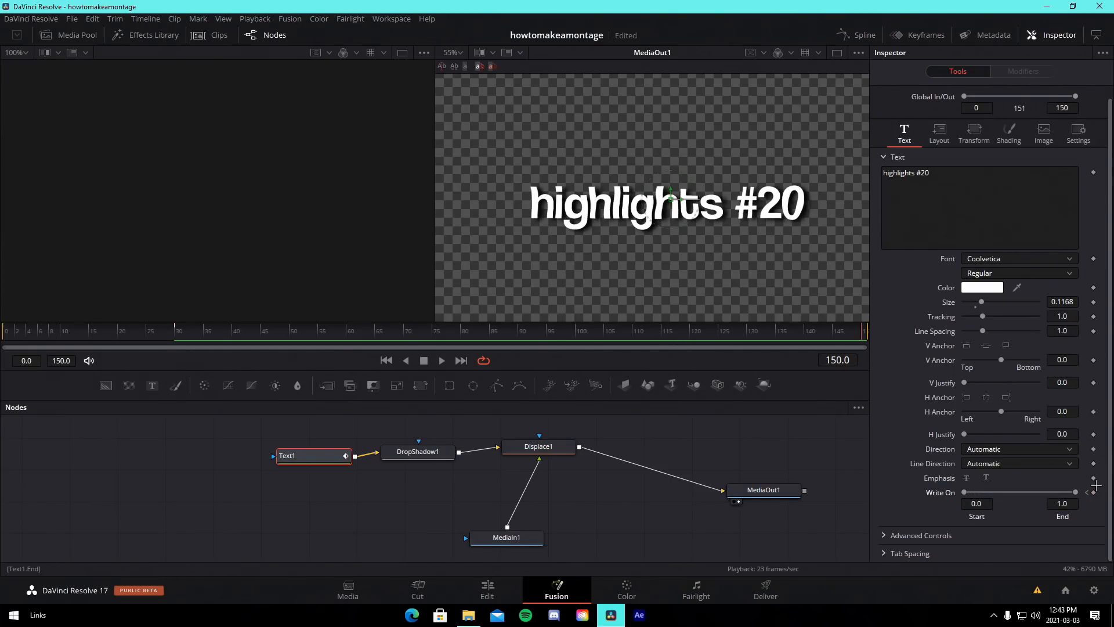
- Keyframe Text1's Write On start to 1.0 at frame 150 and play back the write-off animation
click(1093, 492)
drag(966, 494, 1070, 493)
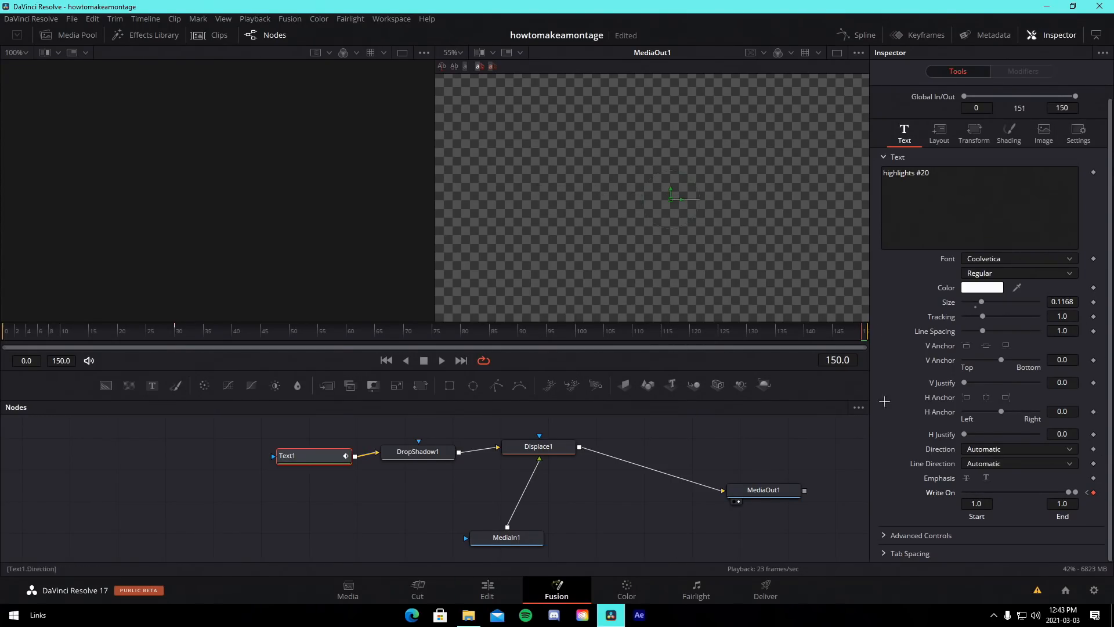
drag(772, 329, 692, 327)
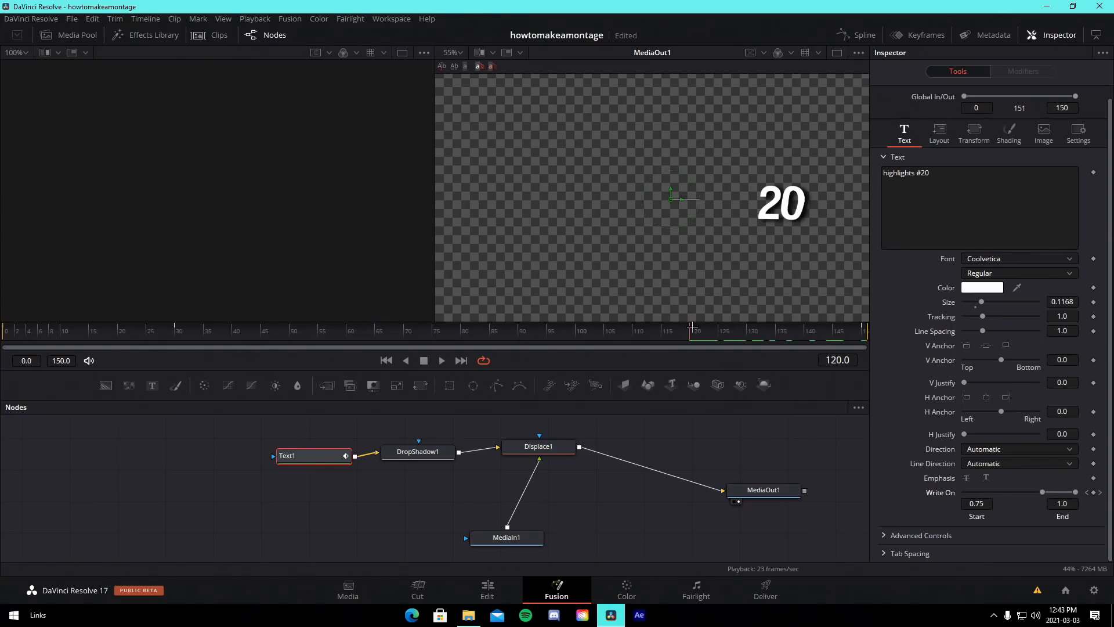
key(space)
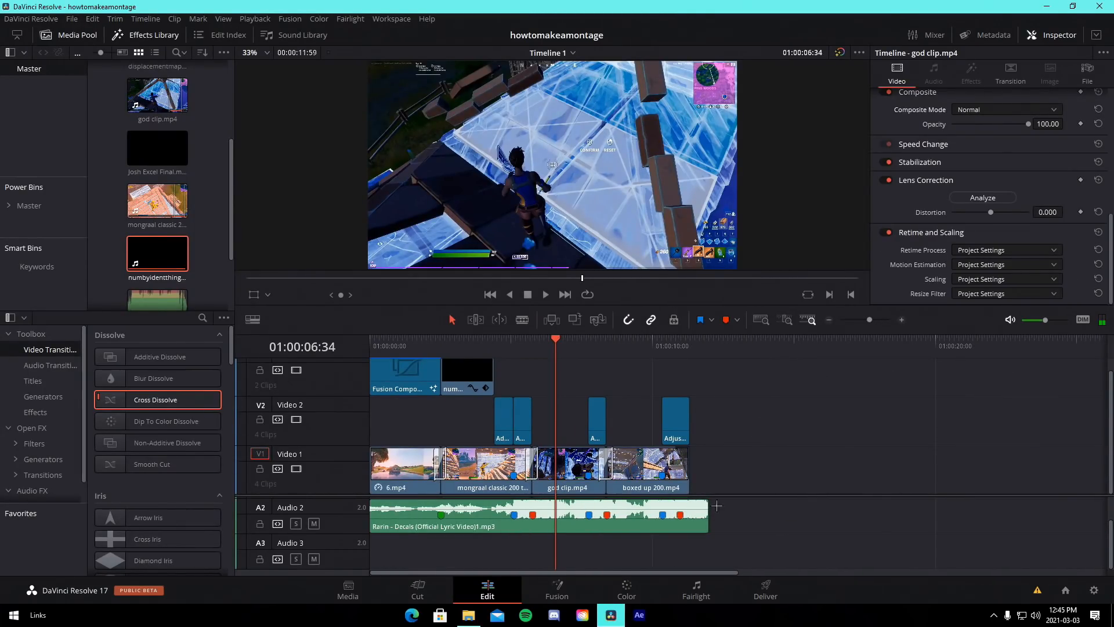
- Trim the end of the song on Audio 2 to 00:00:11:43, shortly after boxed up 200.mp4, and fade it out
mouse_move(708, 506)
mouse_down()
mouse_move(696, 514)
mouse_move(701, 503)
mouse_up()
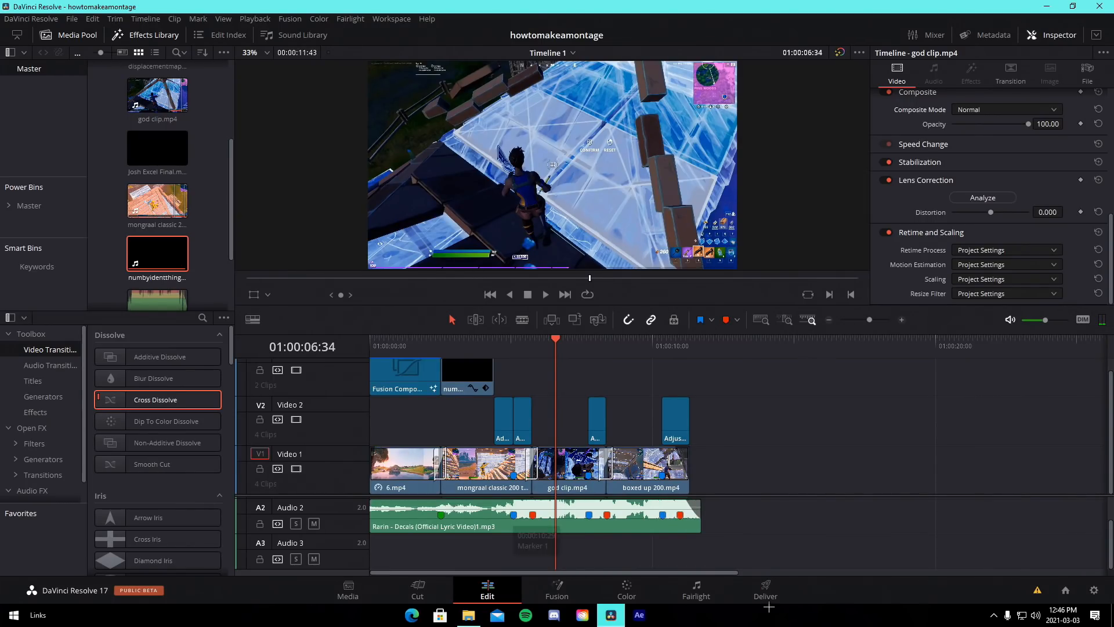
- Switch to the Deliver page and name the render samplehowtomakeamontage, saving it to the YouTube Videos folder
click(753, 603)
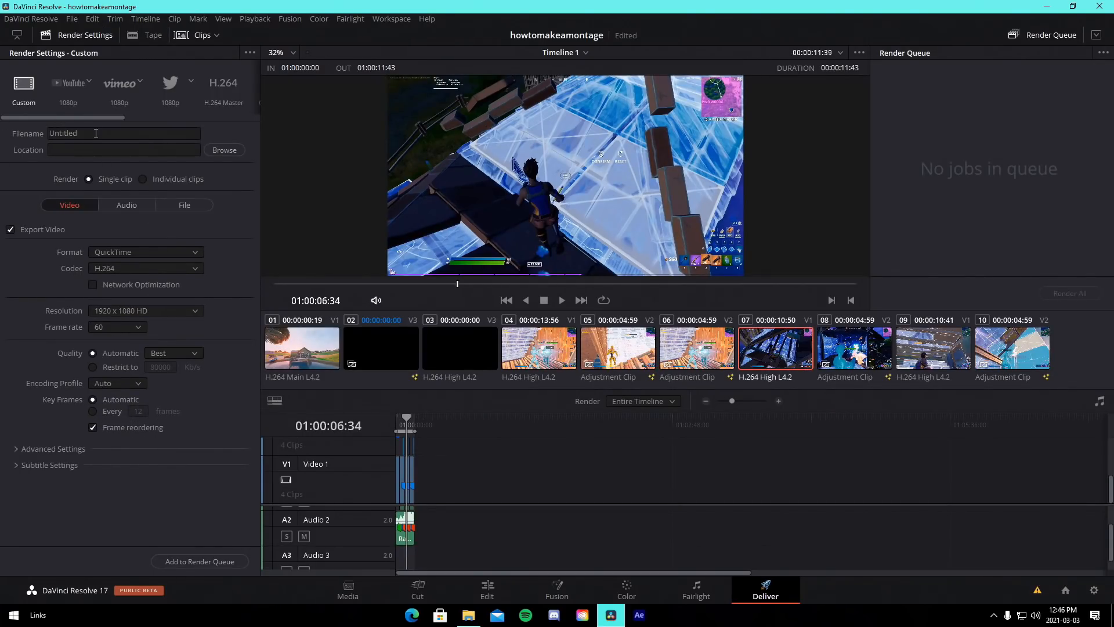
click(96, 133)
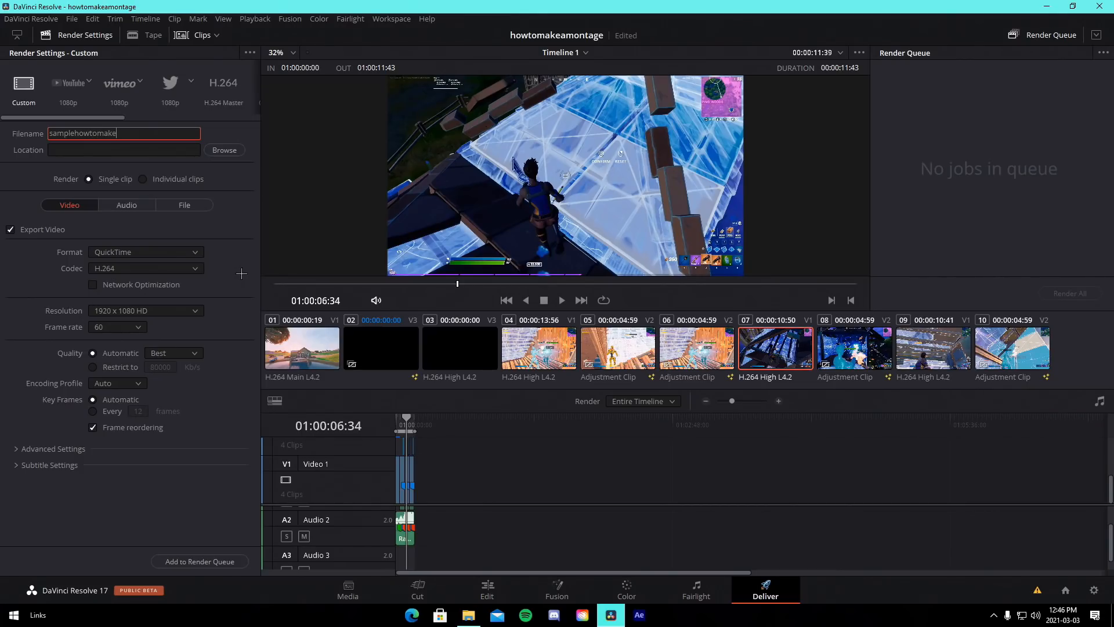
click(224, 150)
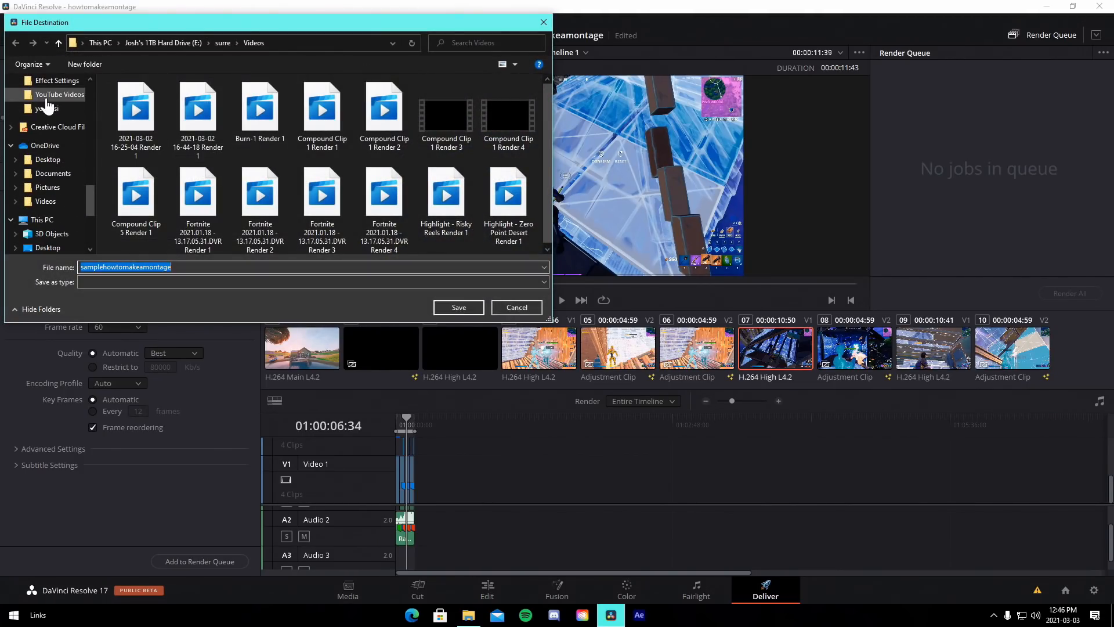
click(47, 95)
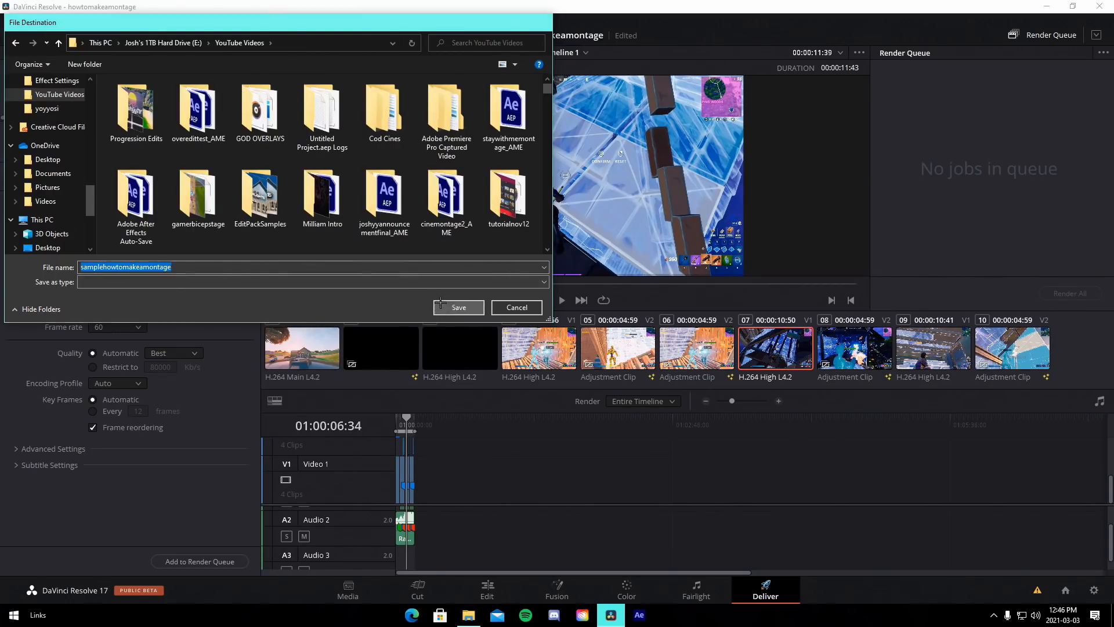
key(Return)
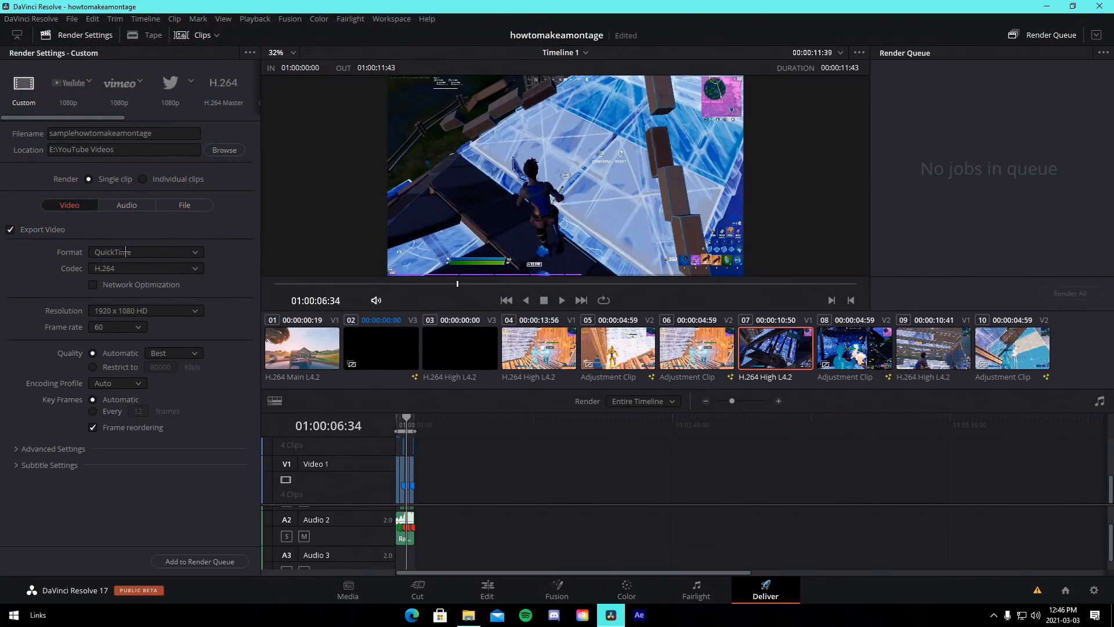
- Keep the QuickTime format and restrict the render quality to 170000 Kb/s
click(116, 251)
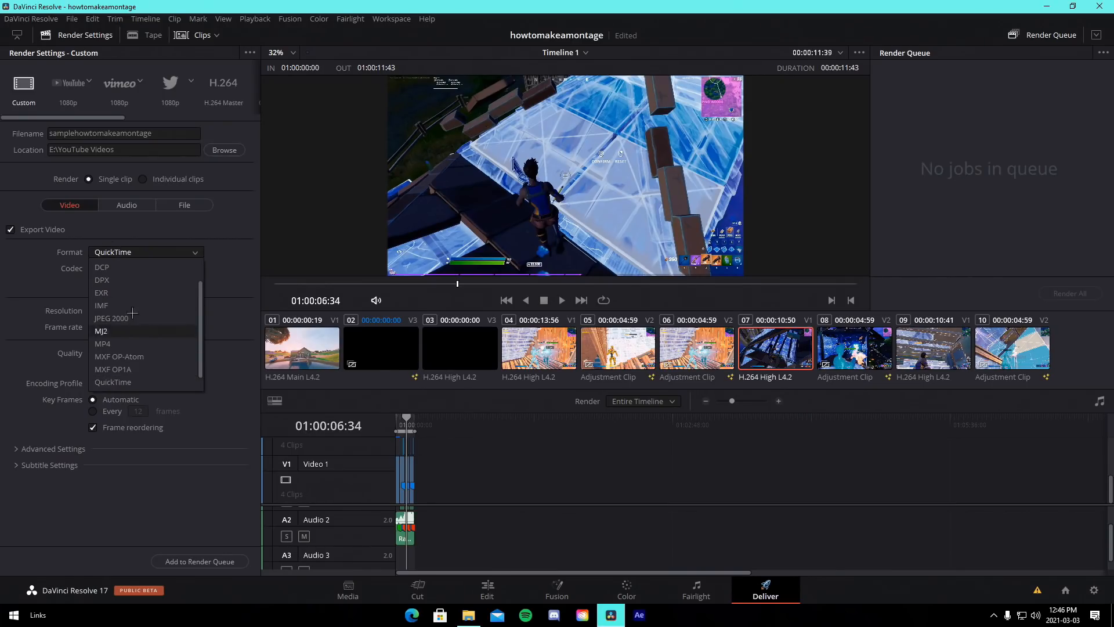
click(59, 258)
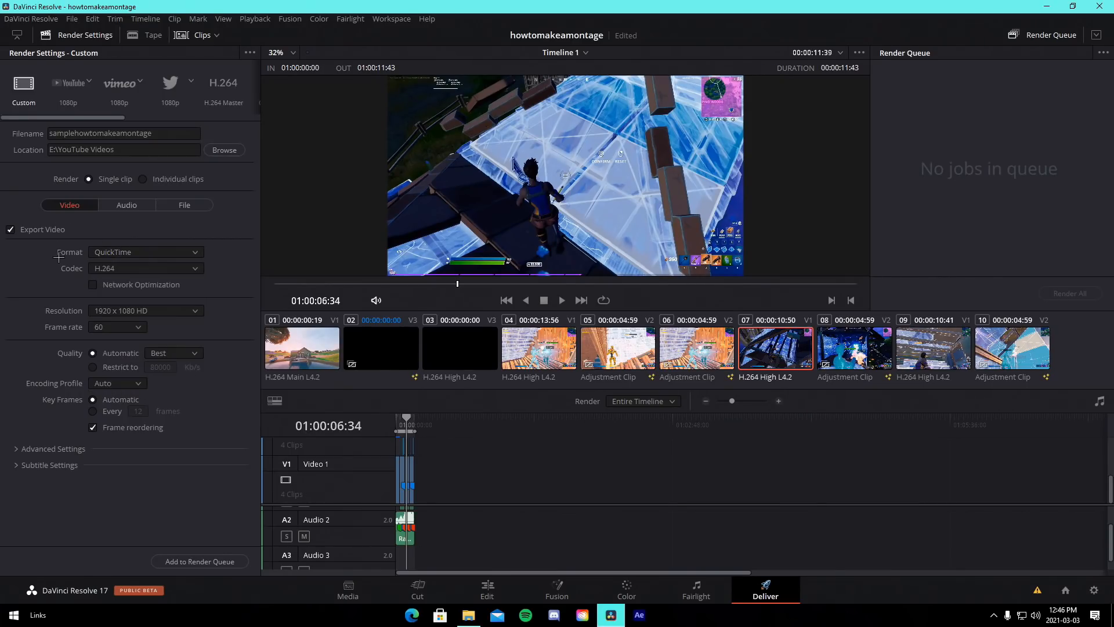
click(93, 367)
click(158, 368)
key(BackSpace)
key(BackSpace)
key(BackSpace)
key(BackSpace)
key(BackSpace)
text(170000)
click(200, 388)
- Enter 1111111 as the render quality limit and add the montage to the render queue
click(155, 368)
text(1111111)
click(209, 564)
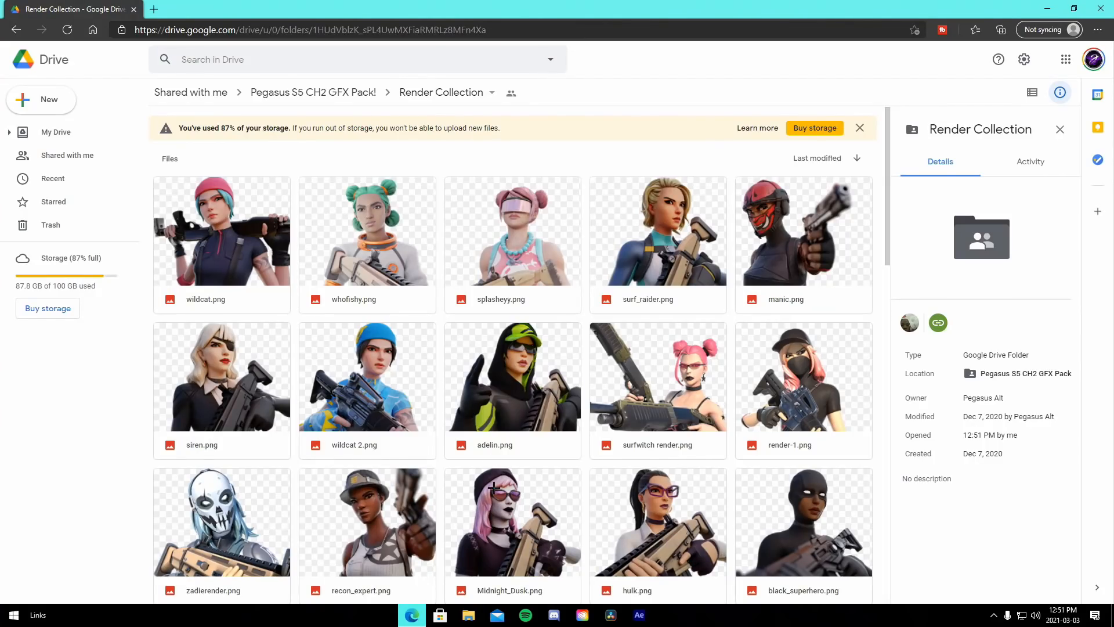
- Download zadierender.png from the Render Collection folder in Google Drive
scroll(281, 458, down, 3)
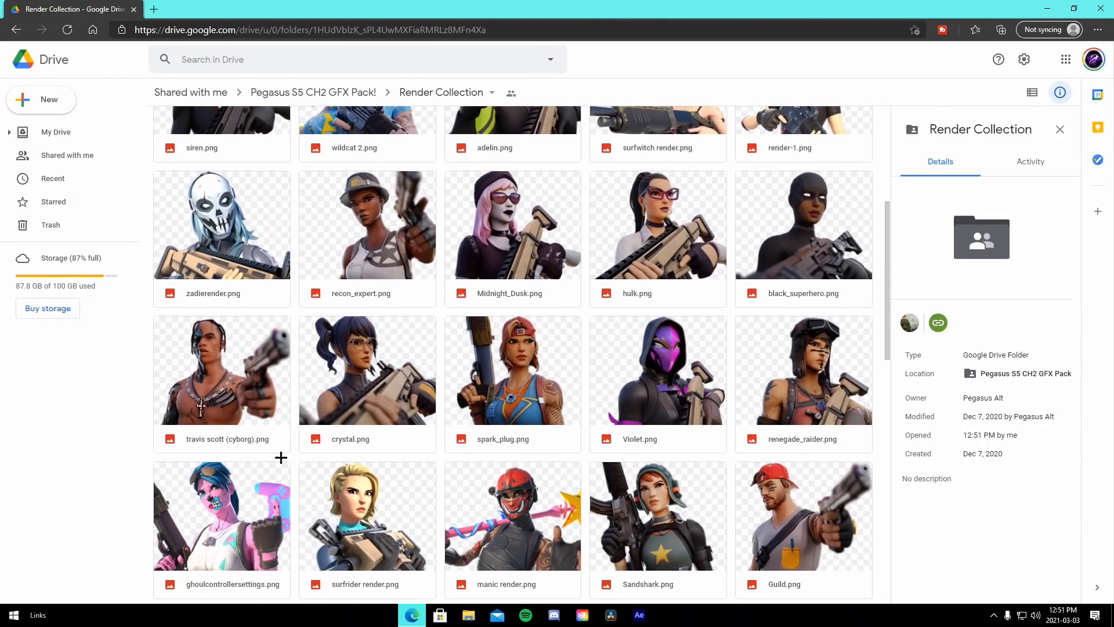
right_click(198, 259)
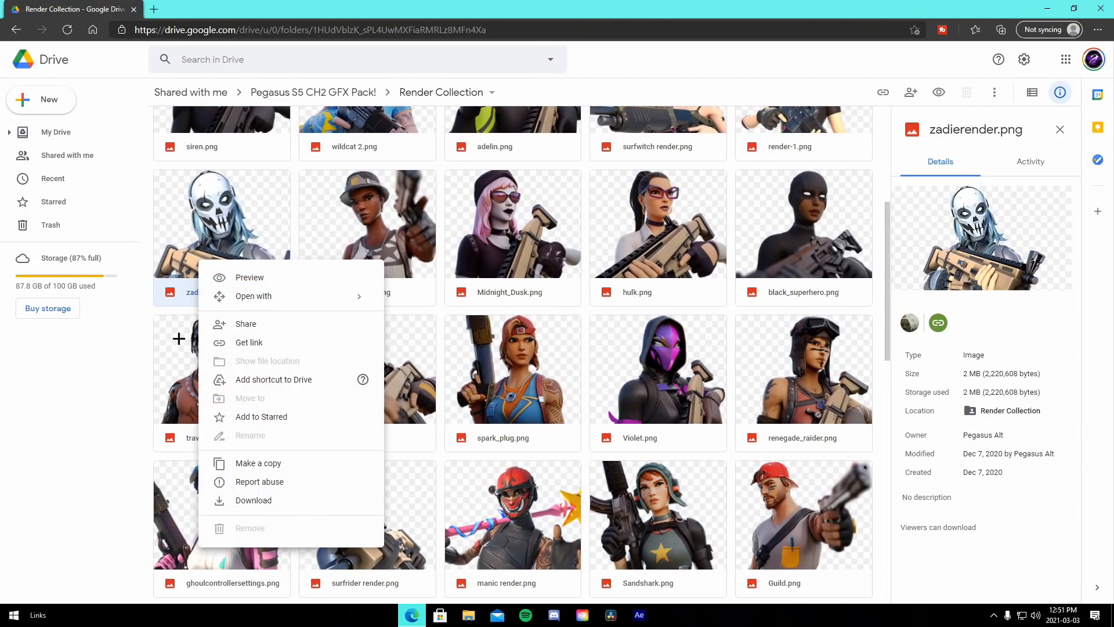
click(136, 380)
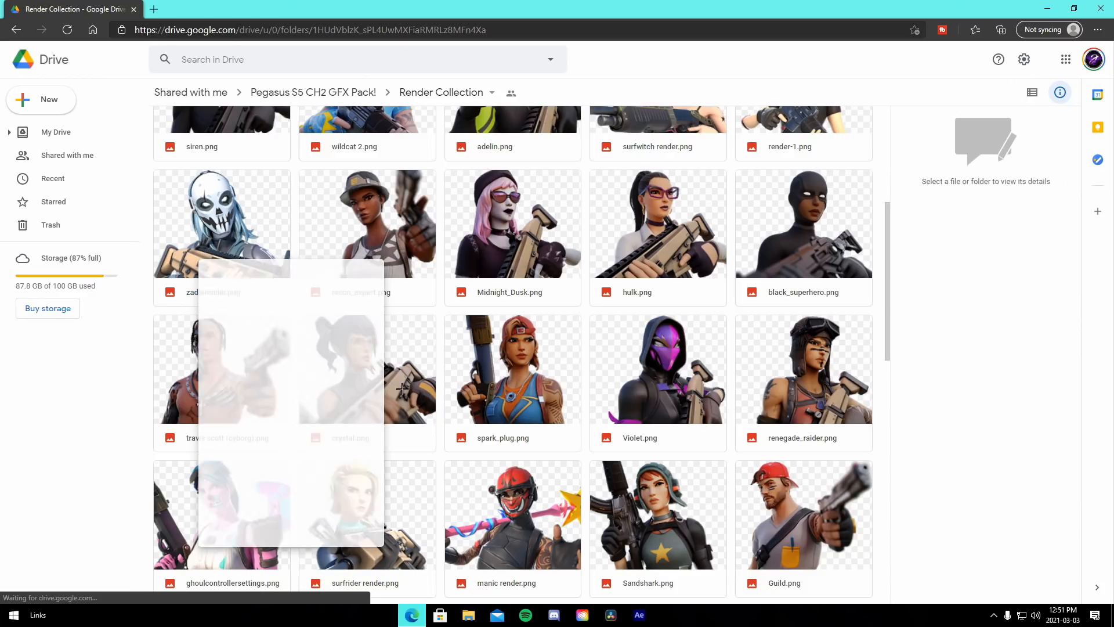
right_click(202, 228)
click(248, 472)
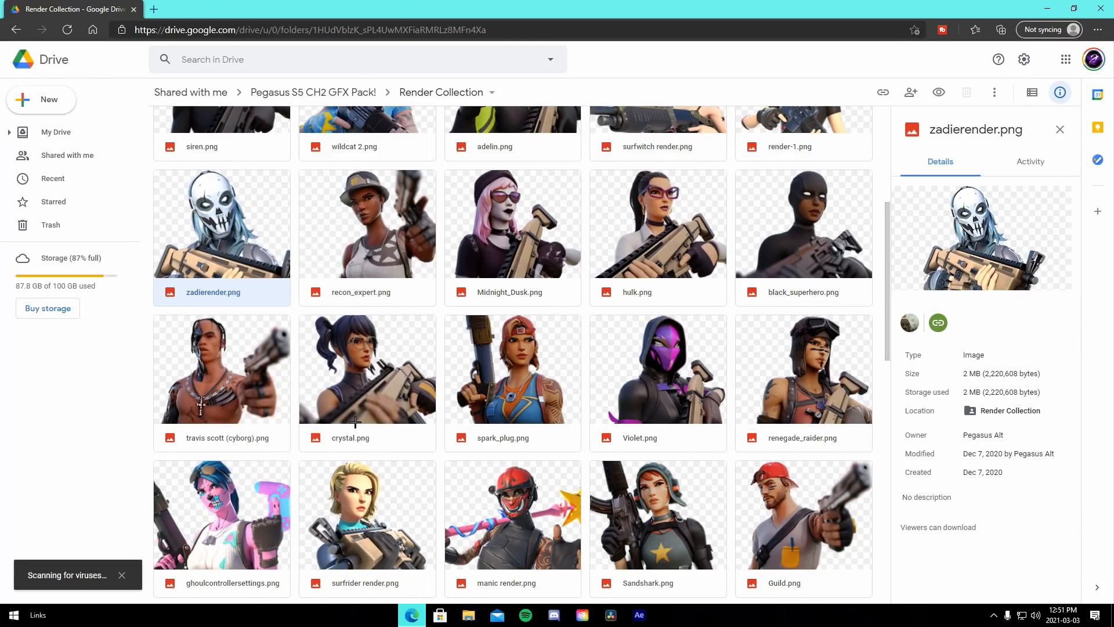
scroll(355, 422, down, 15)
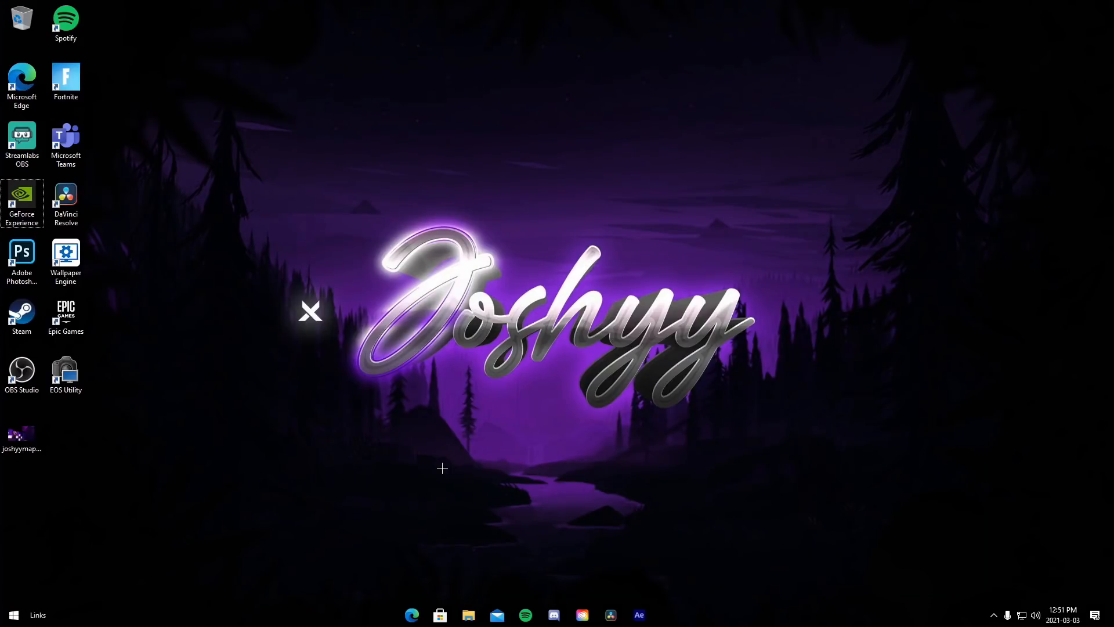
- Launch Photoshop and create a new 1920 x 1080 px document with a white background
key(super)
text(photo)
click(145, 311)
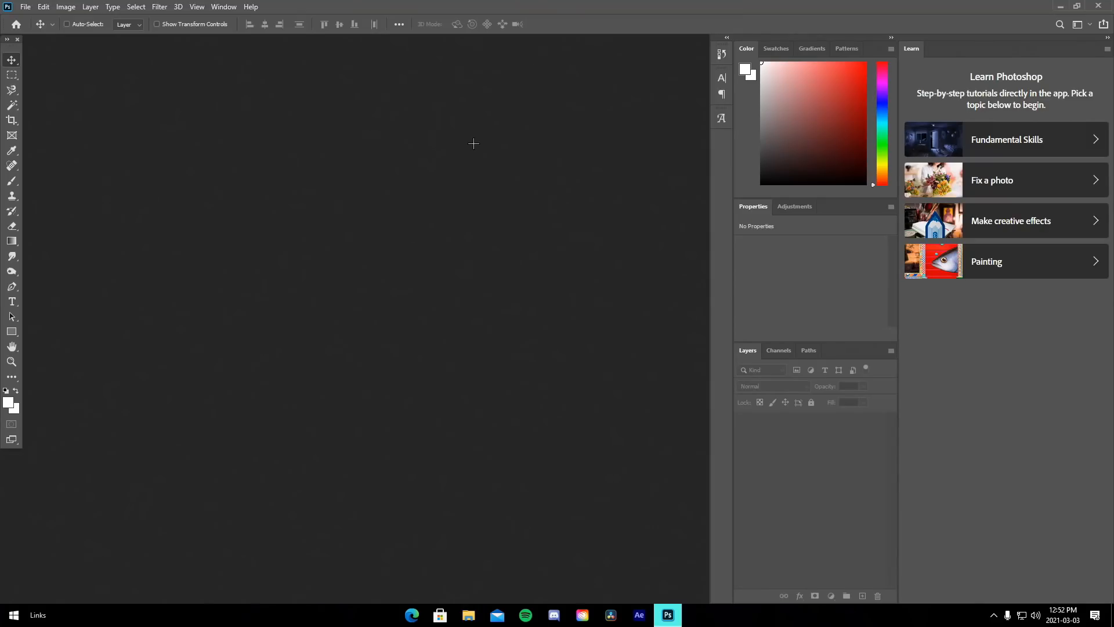
click(26, 7)
click(35, 19)
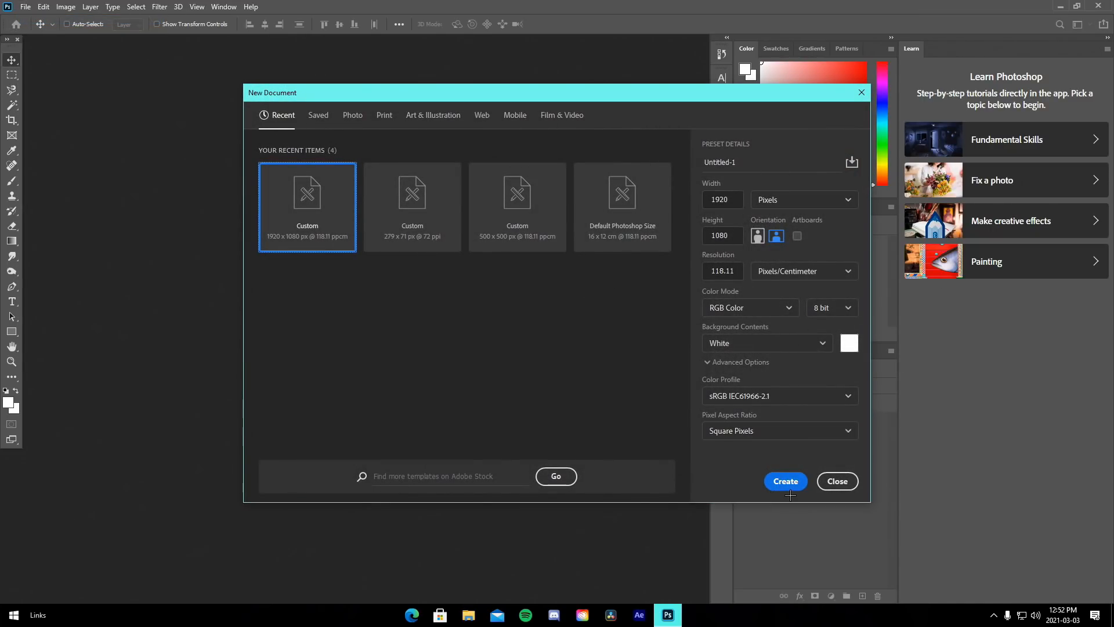
click(786, 481)
- Place the recent zadierender image from File Explorer into the blank document at its fitted size
click(468, 615)
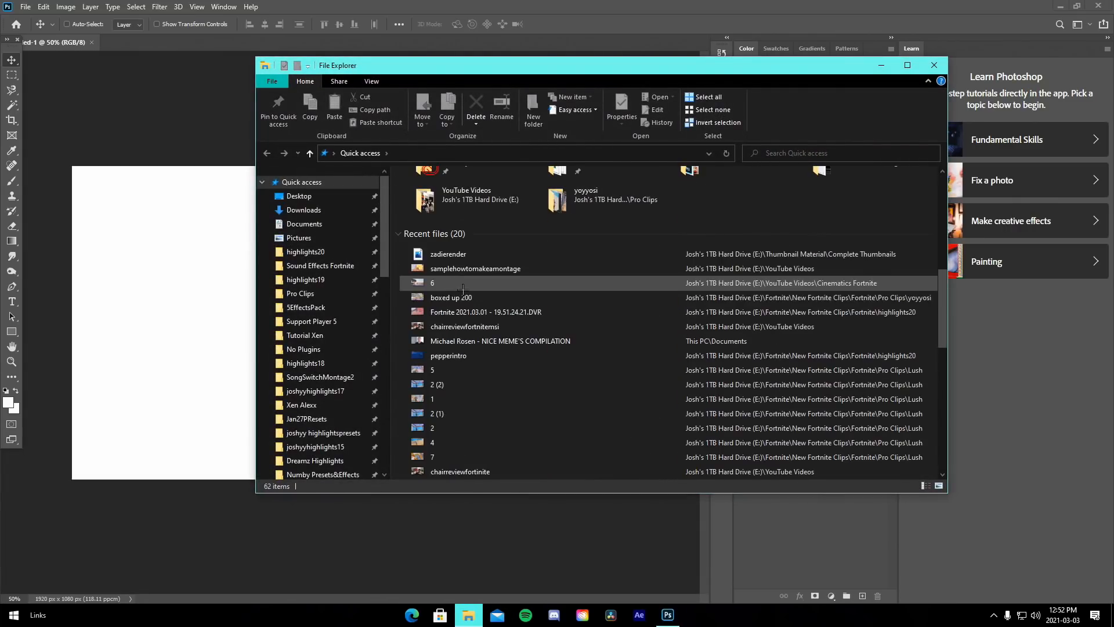
drag(448, 254, 179, 323)
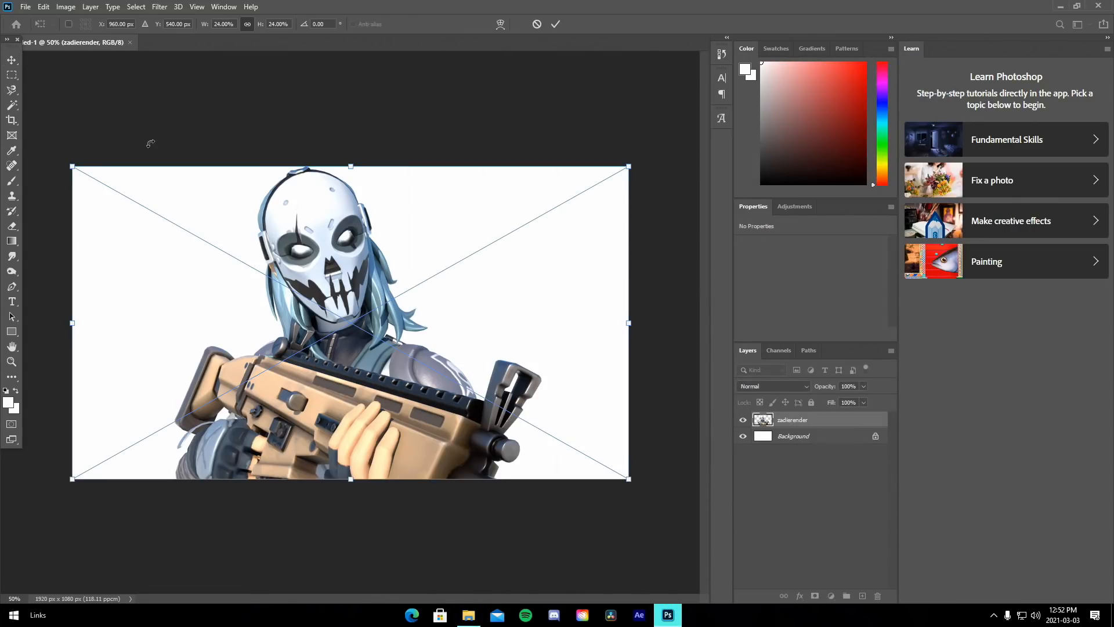
click(12, 60)
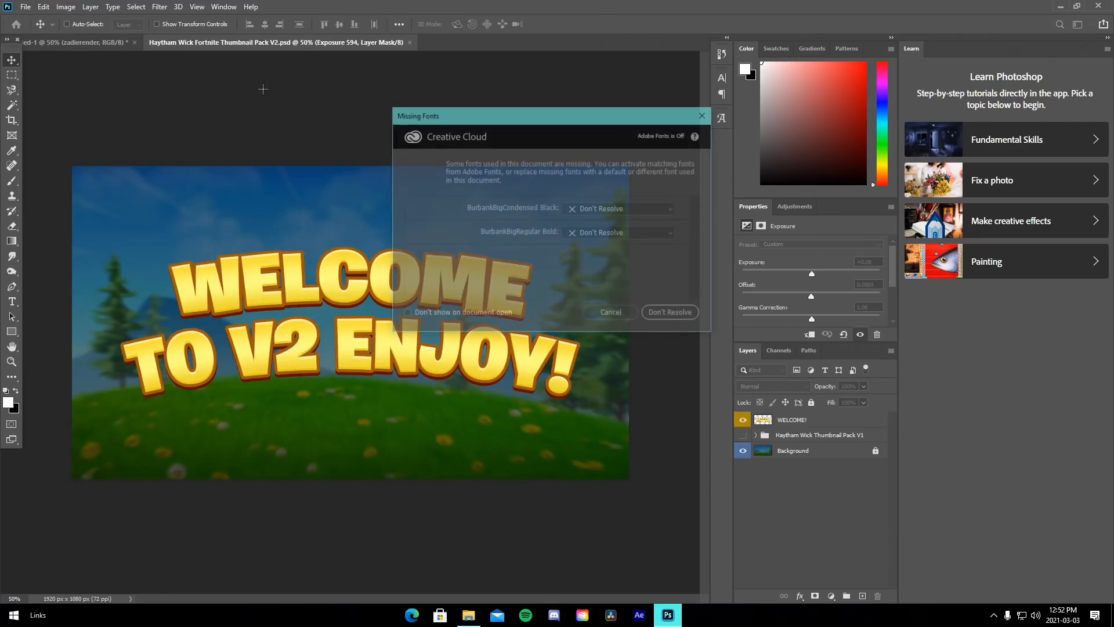
- Leave the thumbnail pack's missing fonts unresolved, hide its WELCOME! layer, and expand the Thumbnail Pack V1 group
click(674, 314)
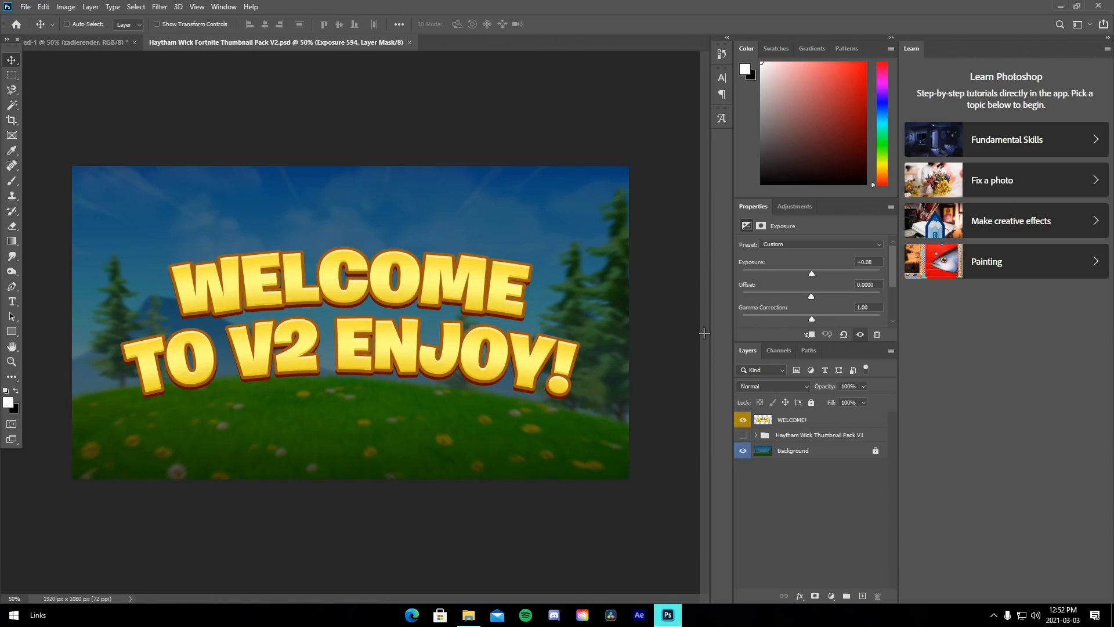
click(737, 420)
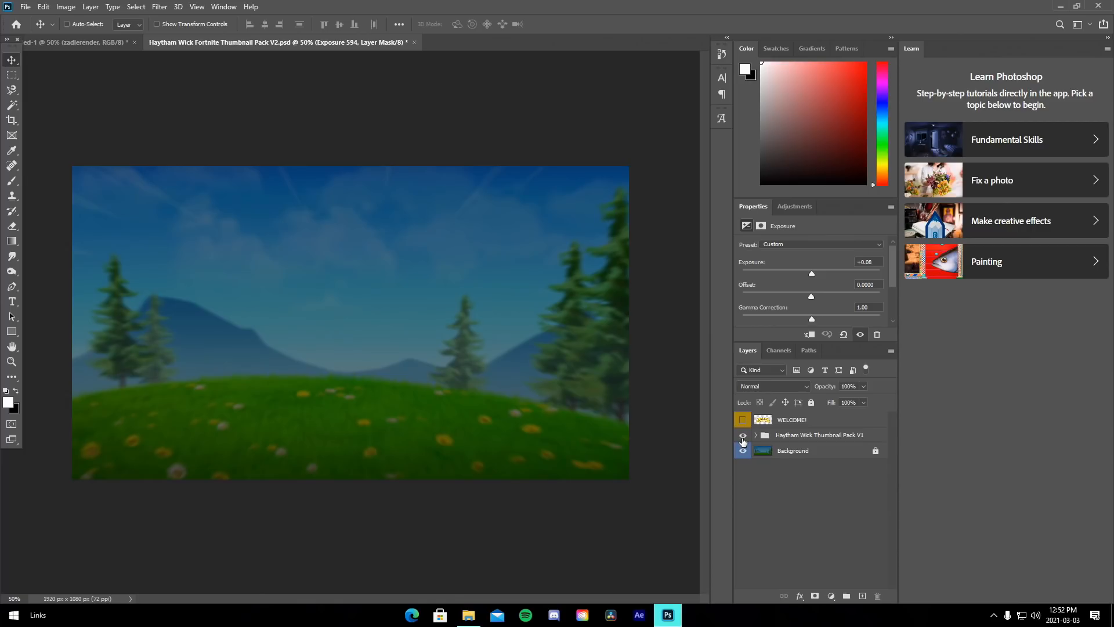
click(755, 436)
click(769, 459)
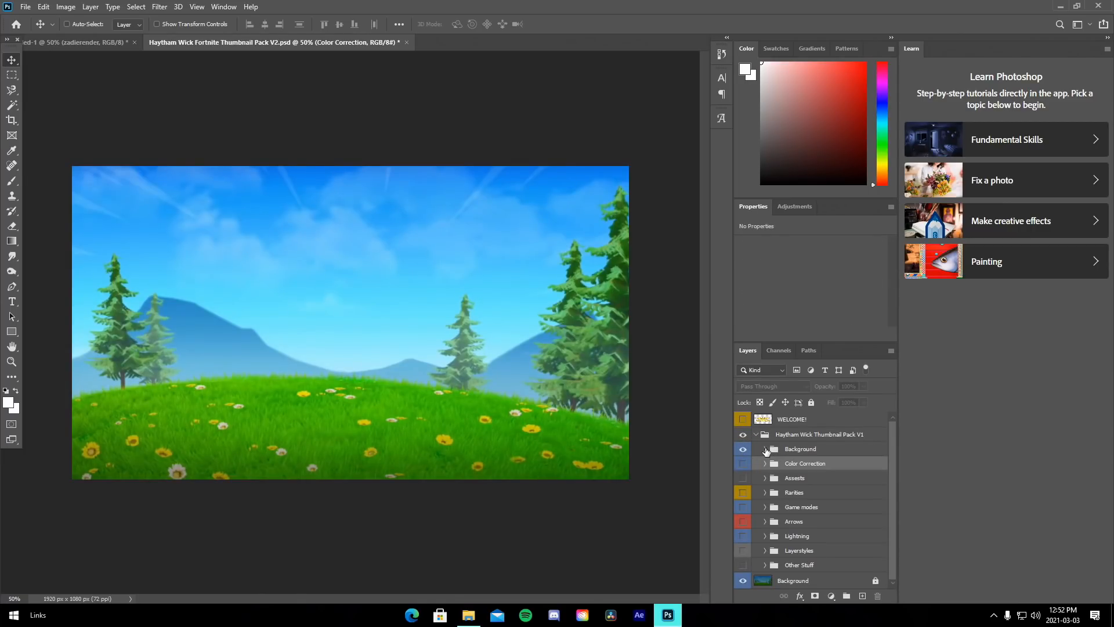
- Duplicate the pack's Clickbait Forest Background layer into Untitled-1 and move it below the zadierender layer
click(765, 450)
click(781, 437)
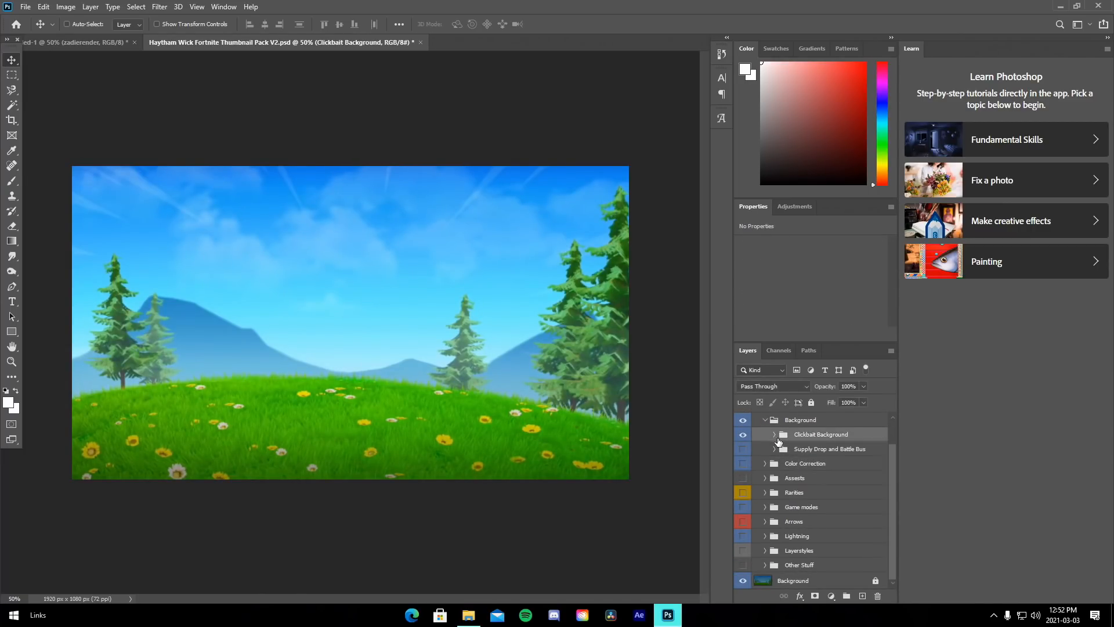
click(774, 434)
right_click(811, 457)
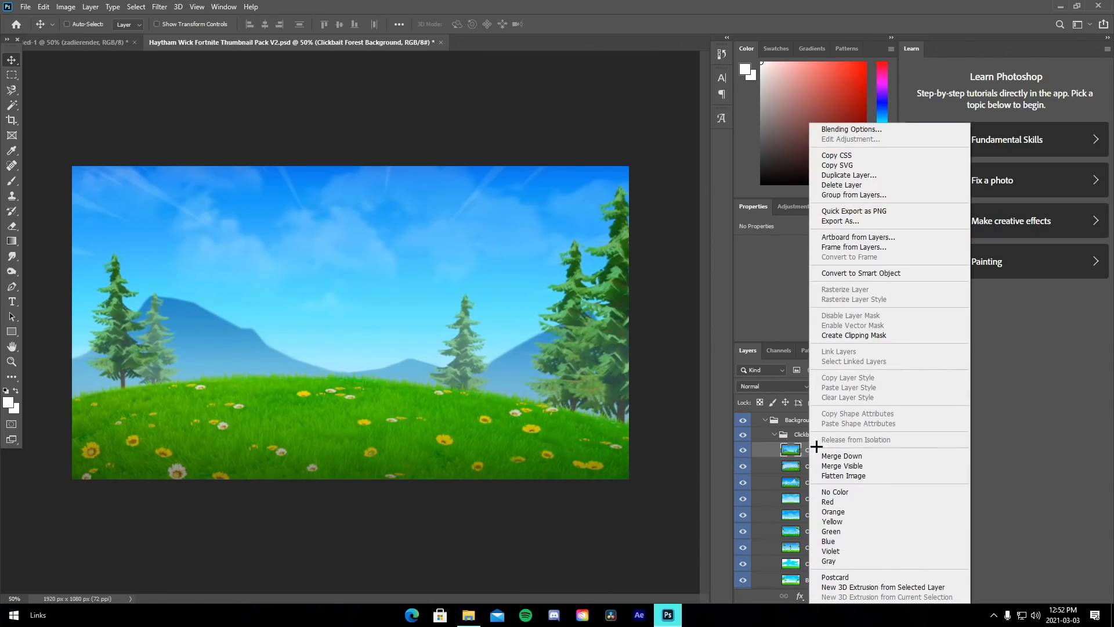
click(847, 175)
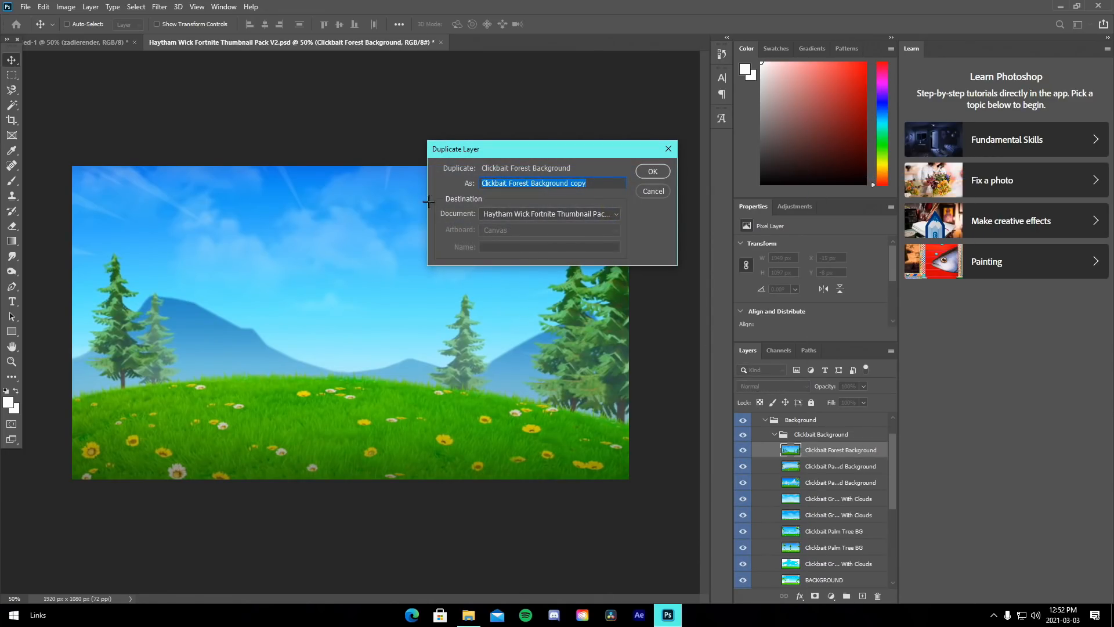
click(550, 213)
click(505, 233)
click(664, 171)
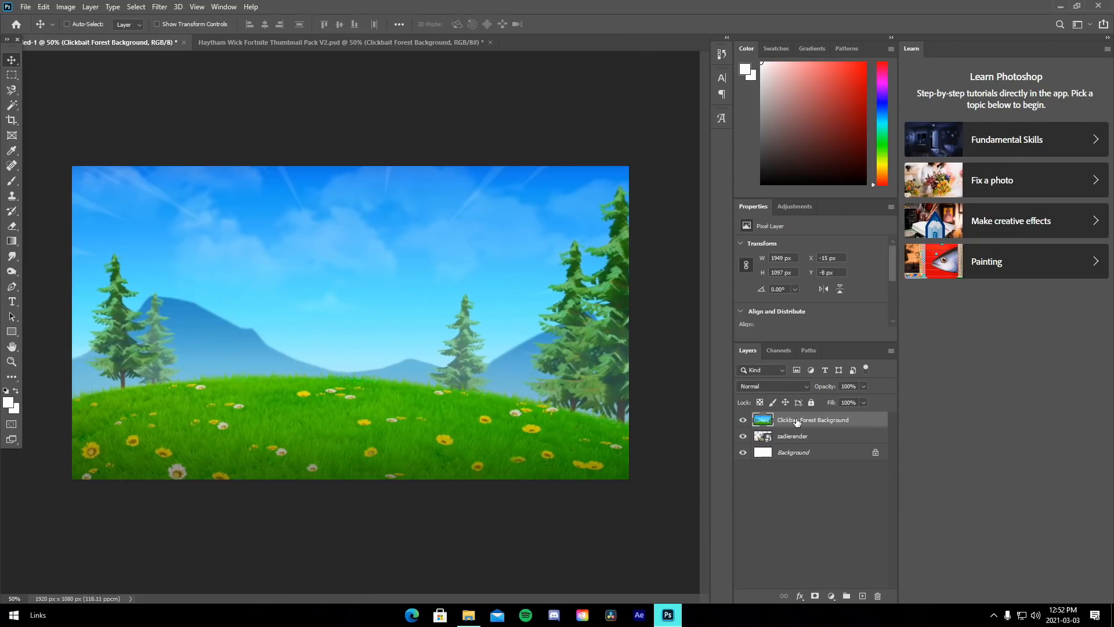
drag(797, 422, 807, 444)
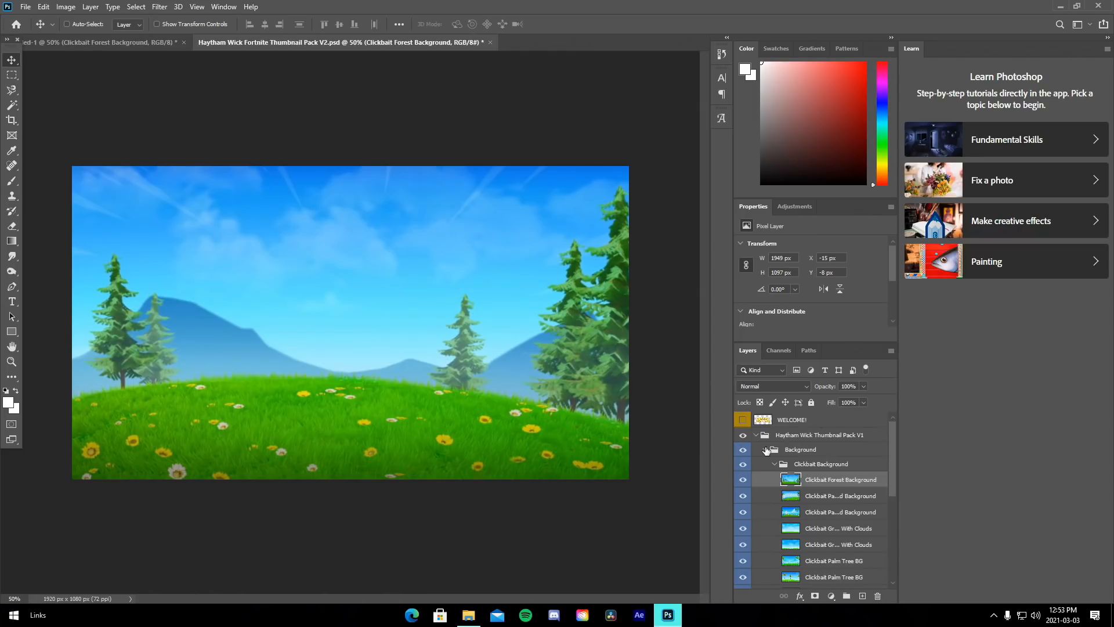
- Hide the pack's Background group, then show and expand the Layerstyles and Layerstyles 1 groups
click(765, 449)
click(741, 451)
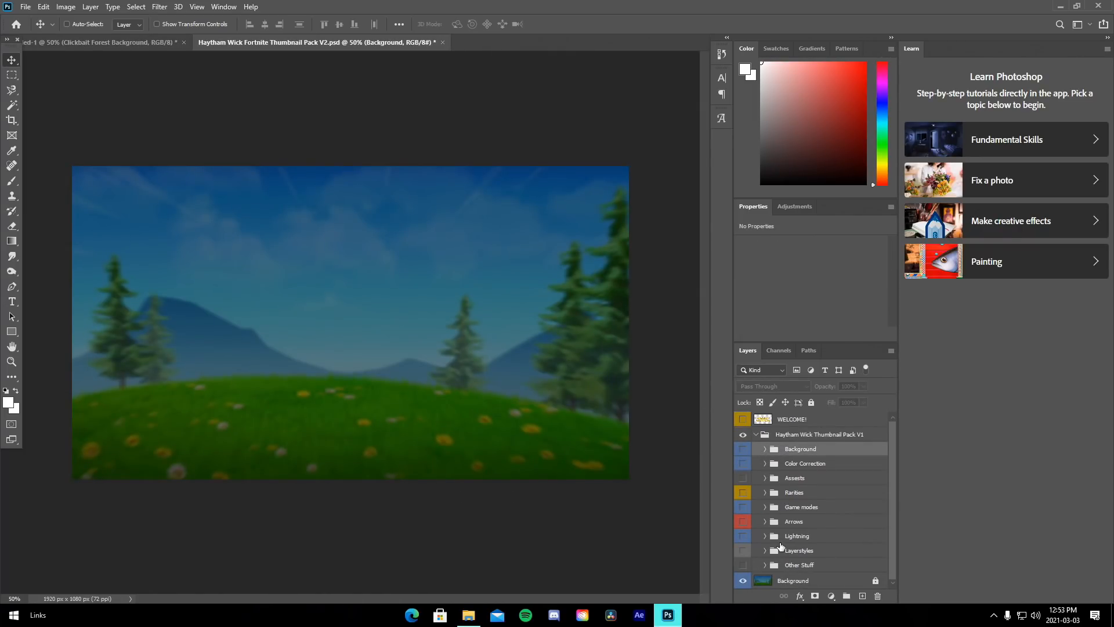
click(743, 550)
click(765, 550)
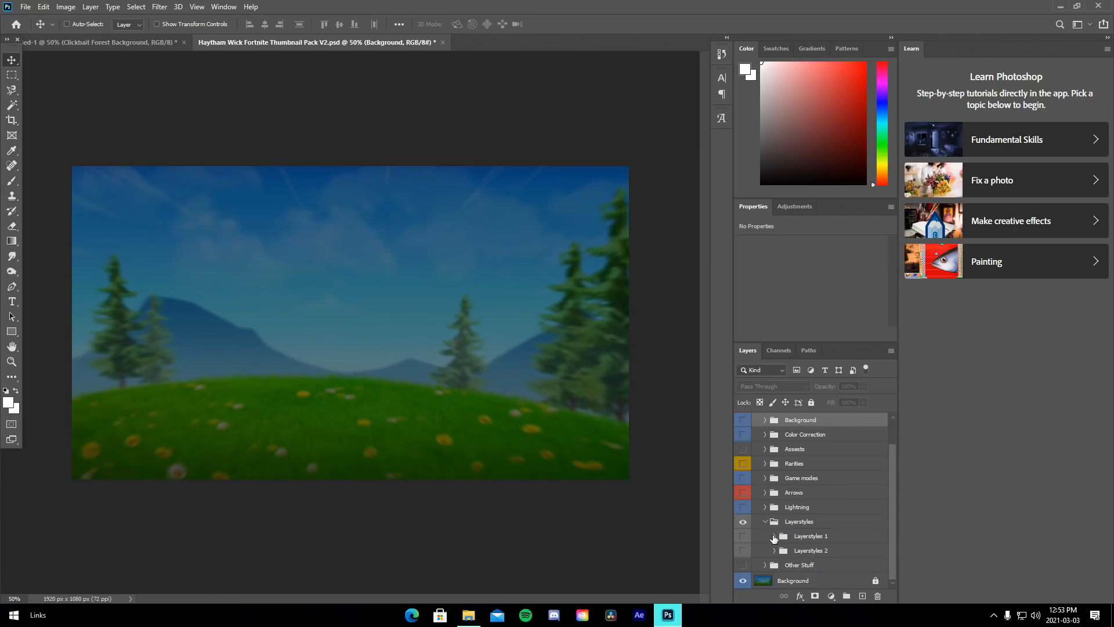
click(743, 536)
click(774, 536)
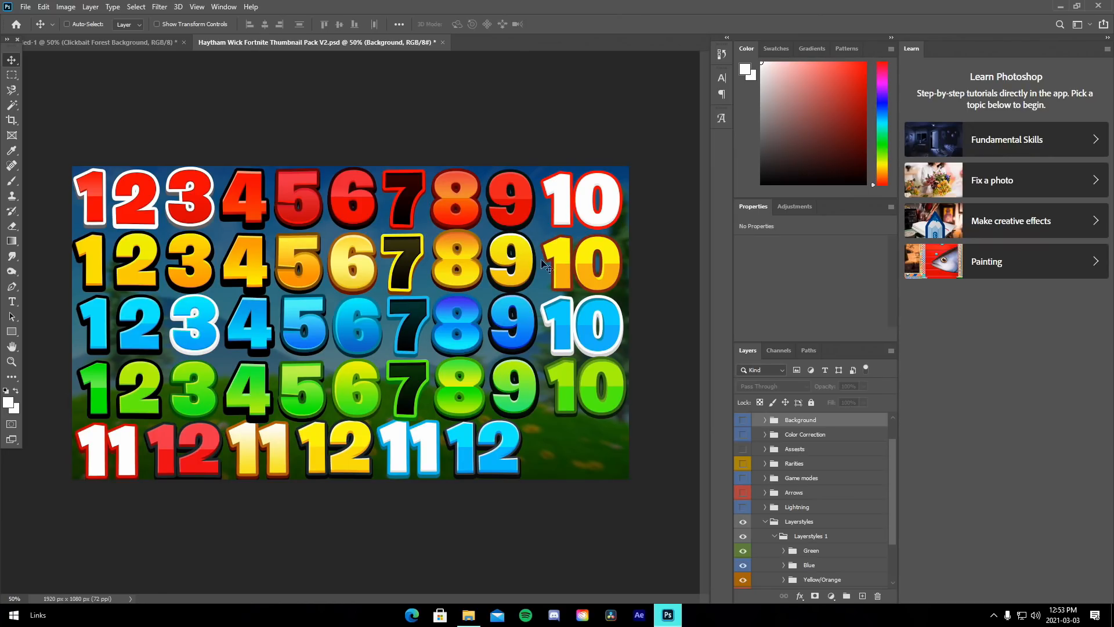
- Duplicate the 9 text layer from the Yellow/Orange layer styles into Untitled-1 and return to that document
click(783, 579)
scroll(790, 567, down, 1)
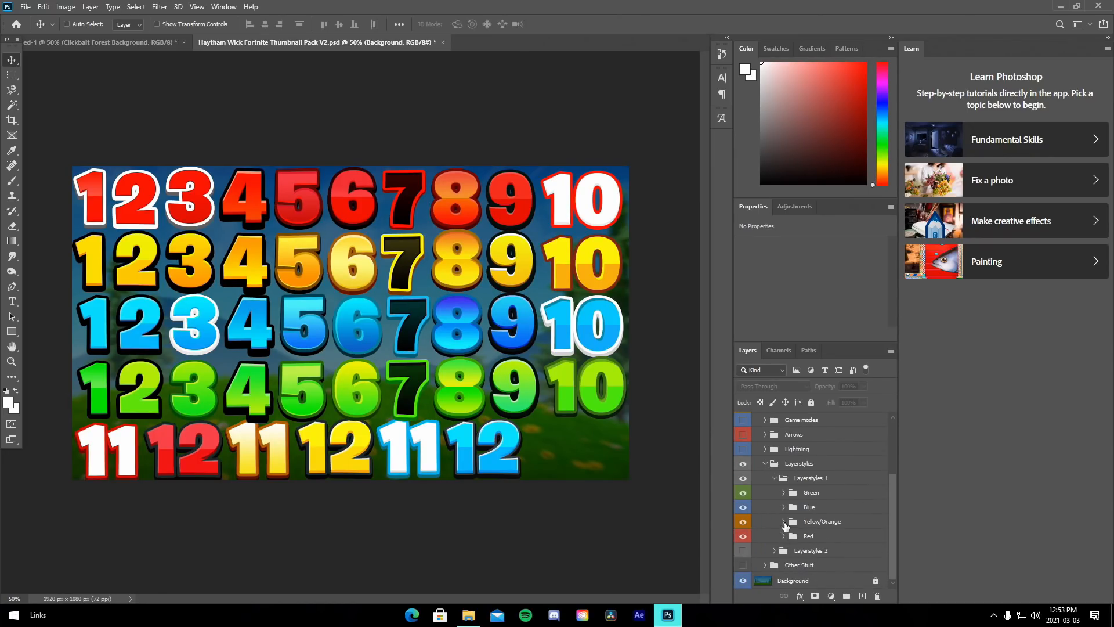
scroll(786, 526, down, 1)
right_click(824, 473)
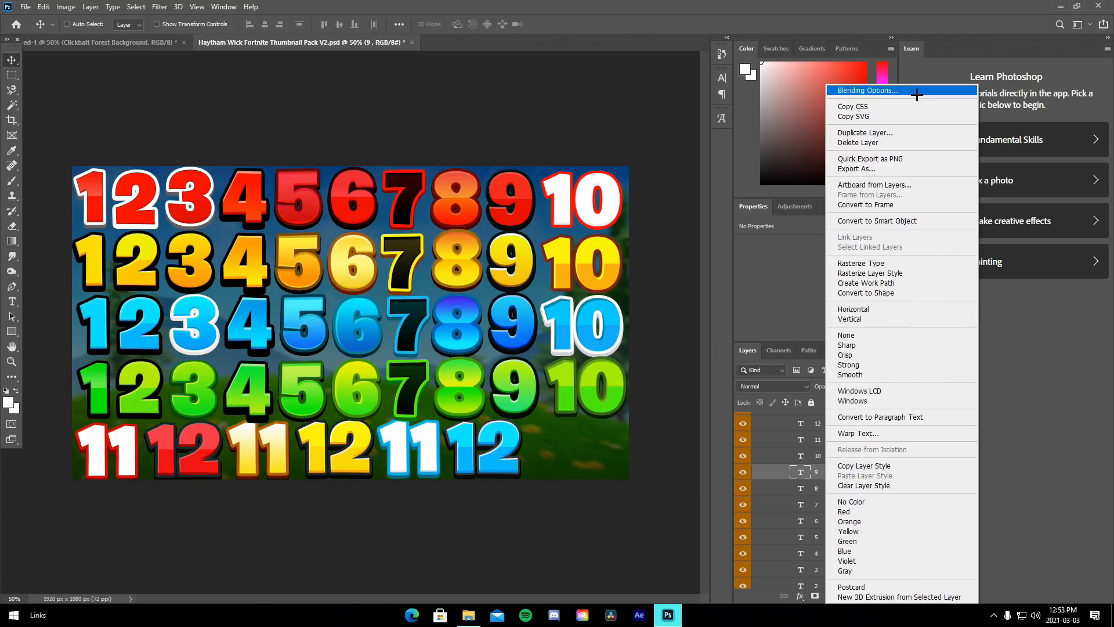
click(864, 132)
click(557, 212)
click(522, 247)
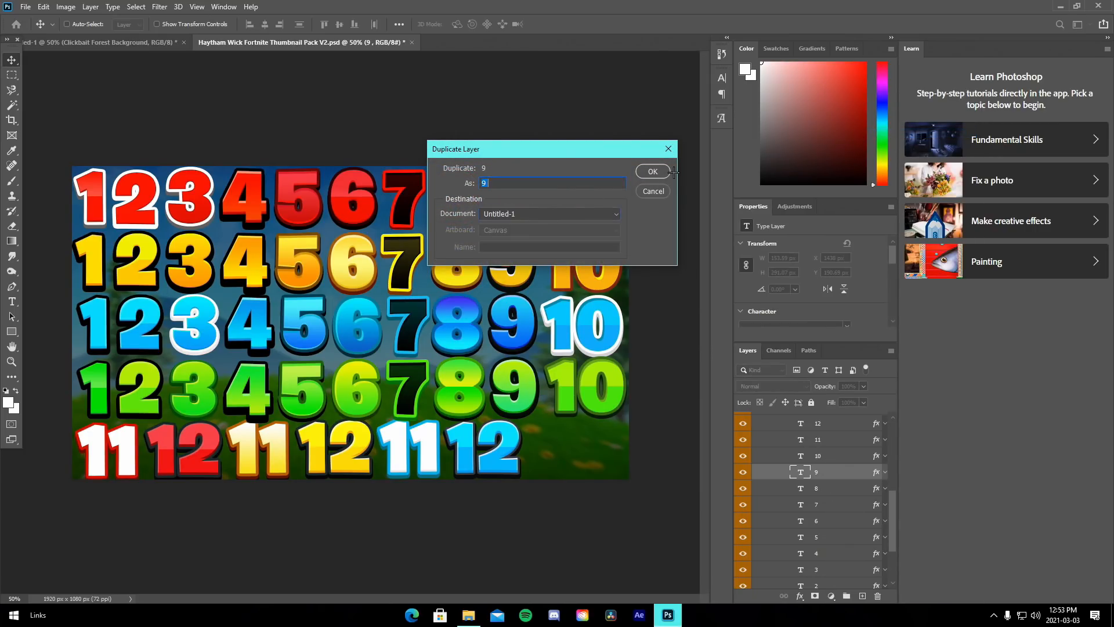
click(654, 170)
click(63, 42)
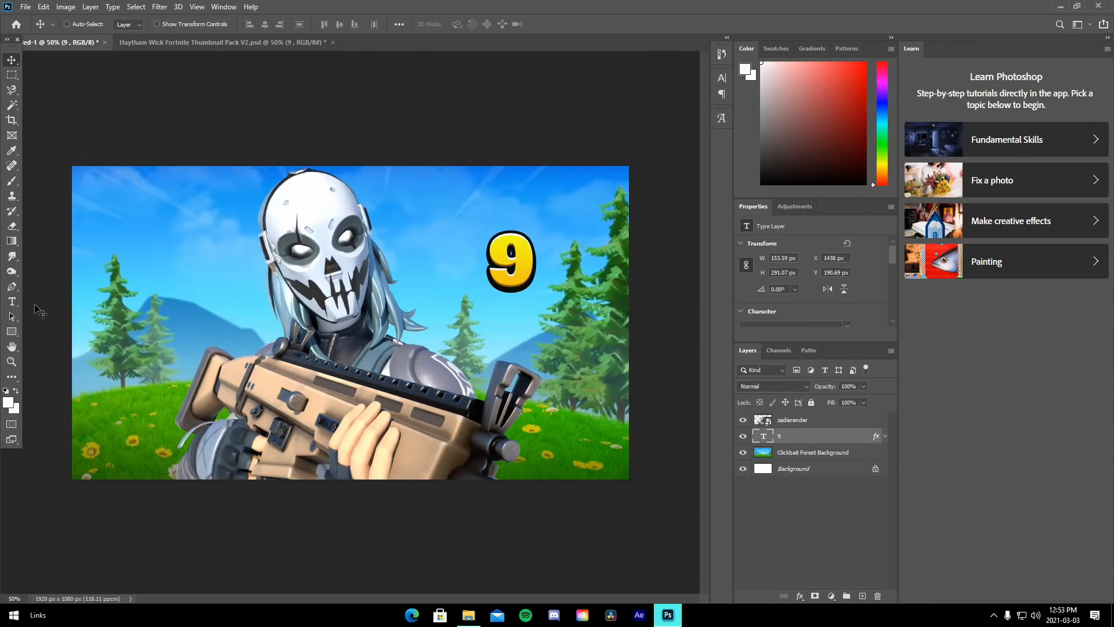
- Replace the yellow 9 text in the thumbnail with #10
click(19, 298)
double_click(508, 262)
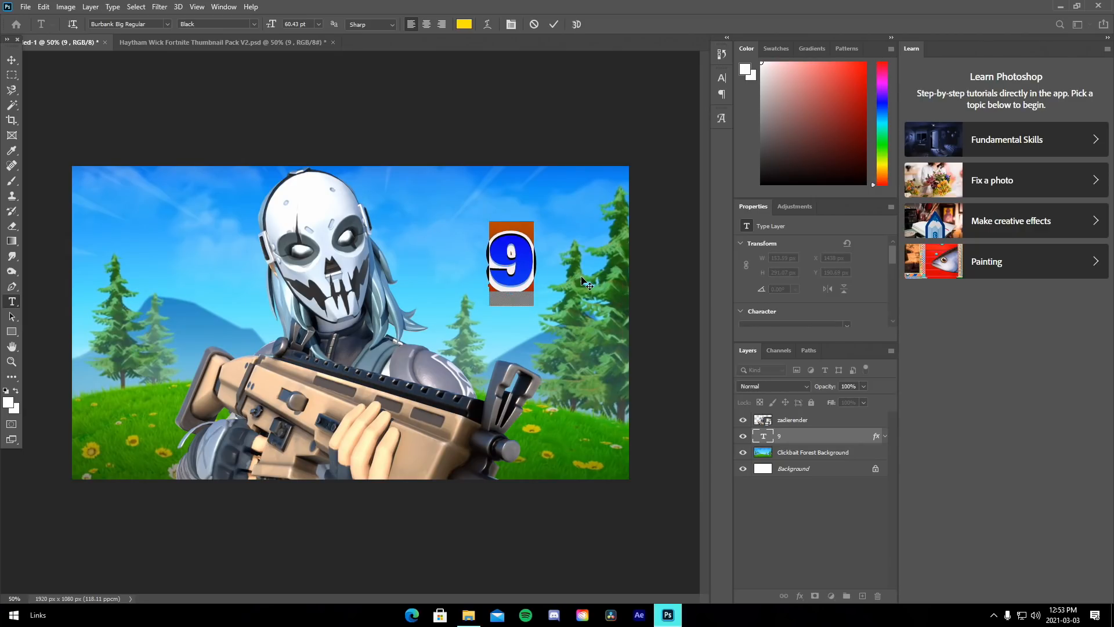
key(BackSpace)
text(%)
key(BackSpace)
text(#10)
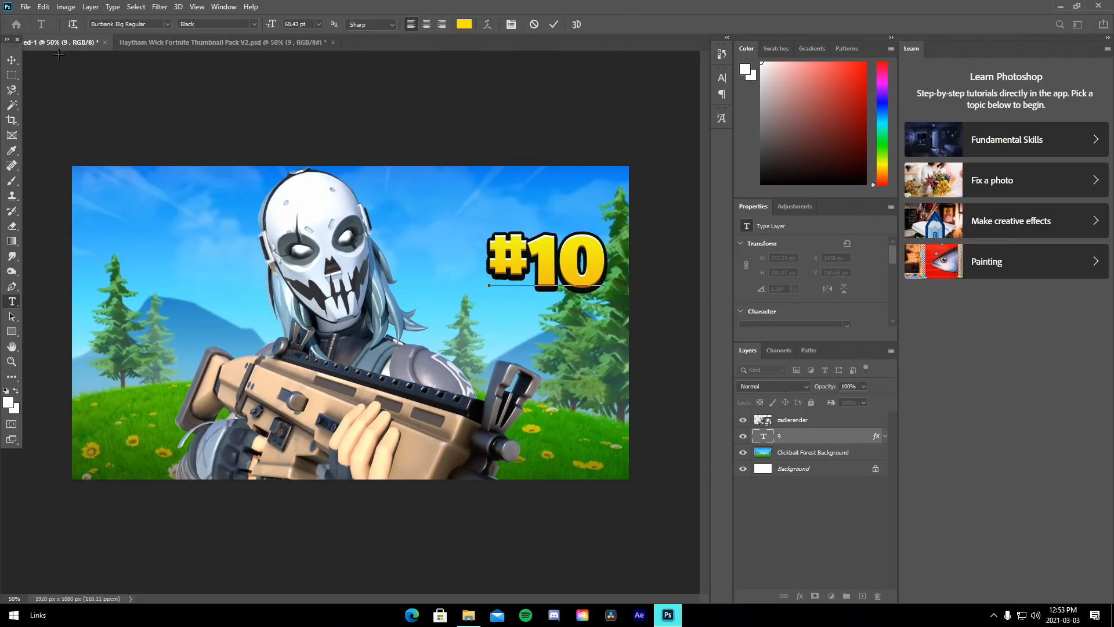
- Move the #10 text beside the skin's head, enlarge it to about 607 px wide and rotate it about 13.6° clockwise
click(11, 59)
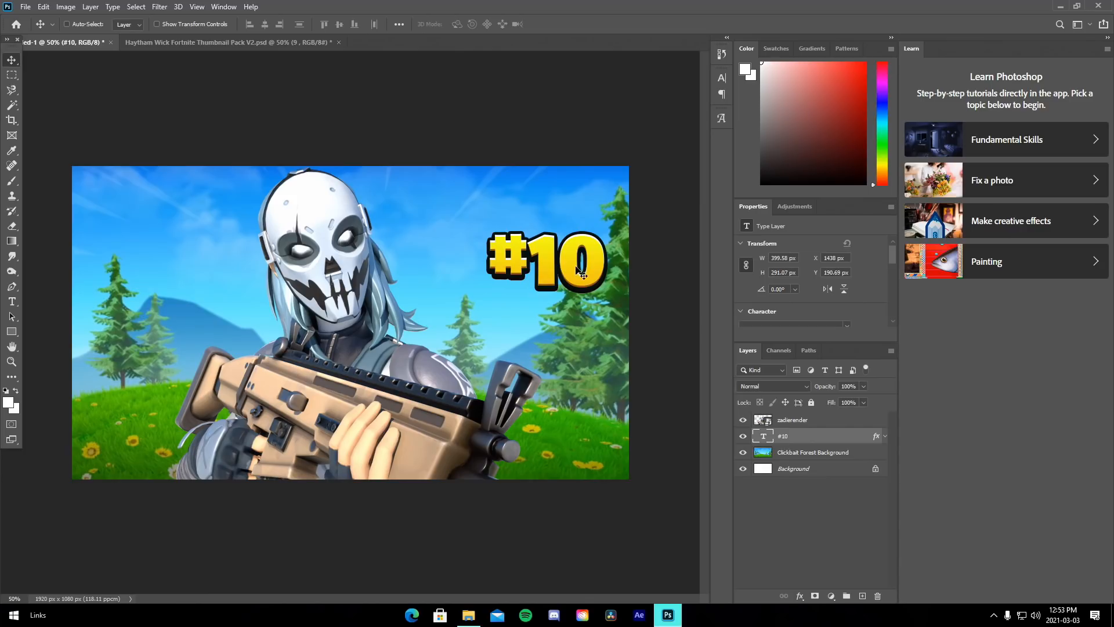
drag(579, 273, 599, 335)
click(44, 7)
click(70, 260)
drag(535, 197, 555, 202)
drag(537, 261, 561, 258)
click(12, 60)
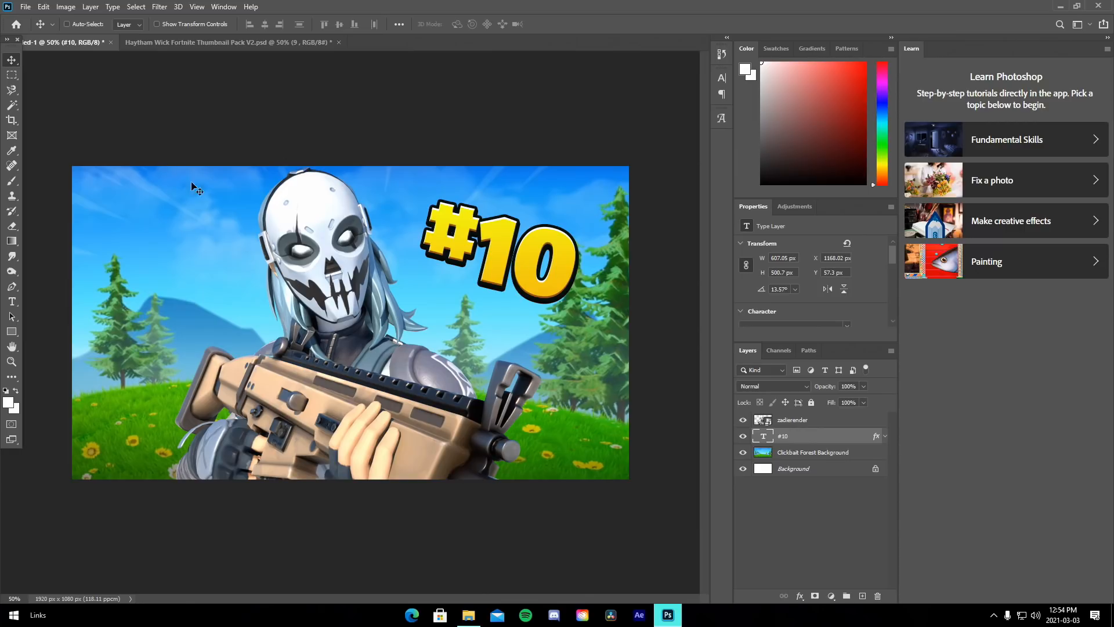
- Apply a Lens Blur with a radius of 17 to the Clickbait Forest Background layer
click(802, 455)
click(159, 7)
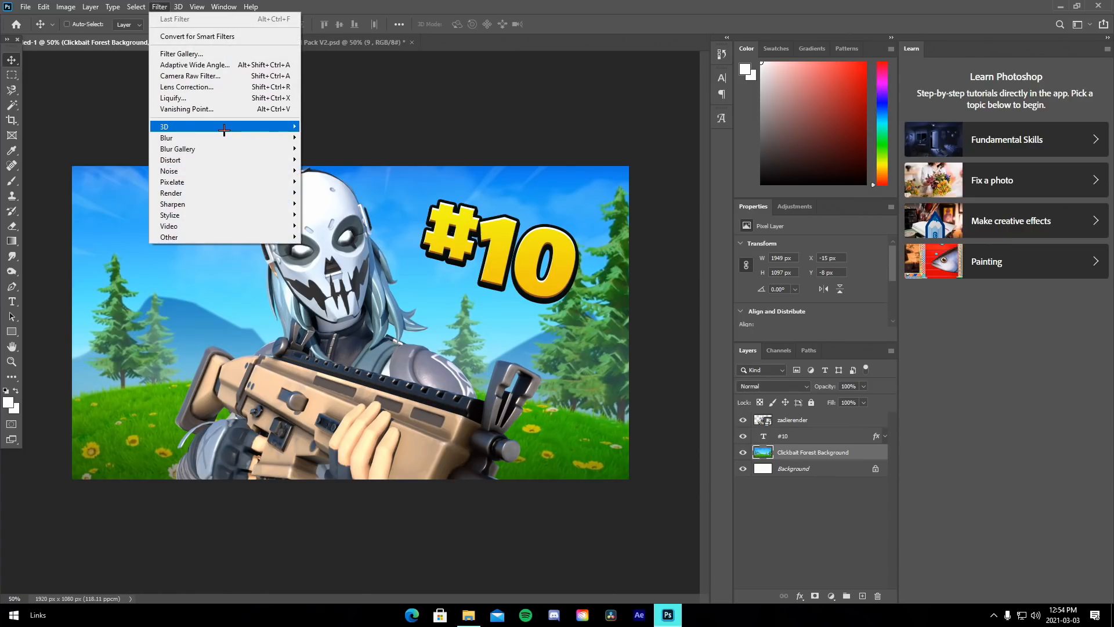
mouse_move(294, 138)
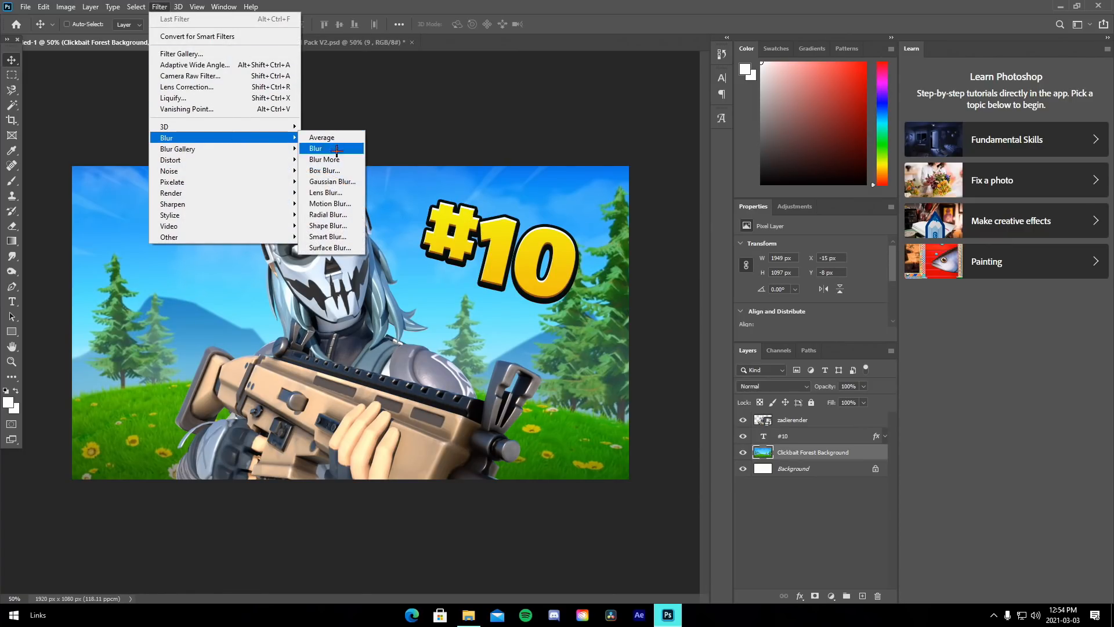
click(334, 192)
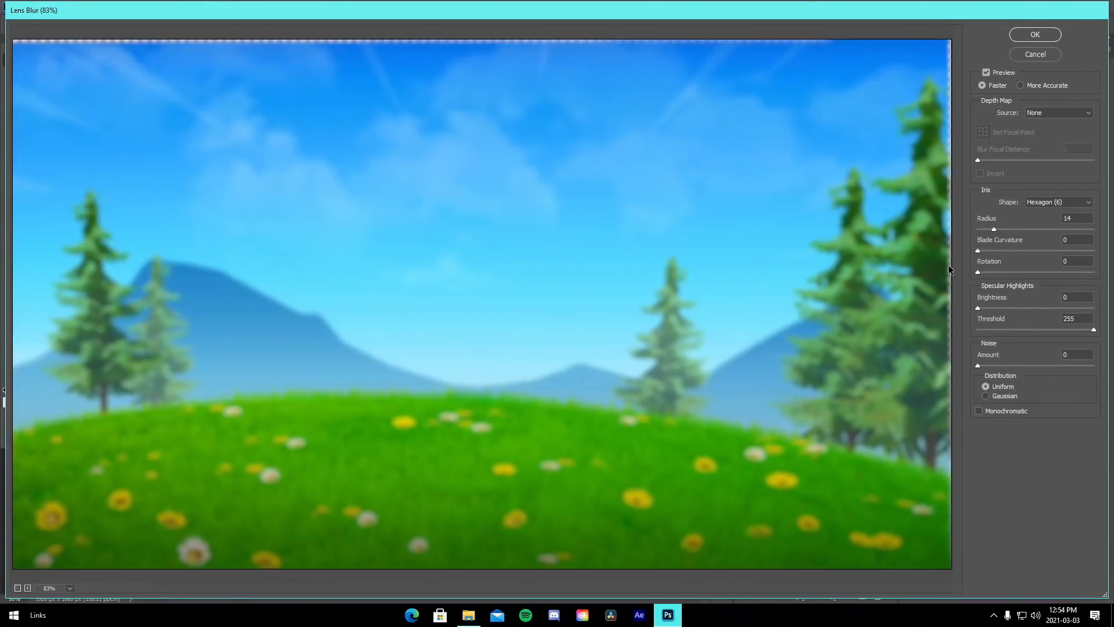
drag(995, 230, 999, 229)
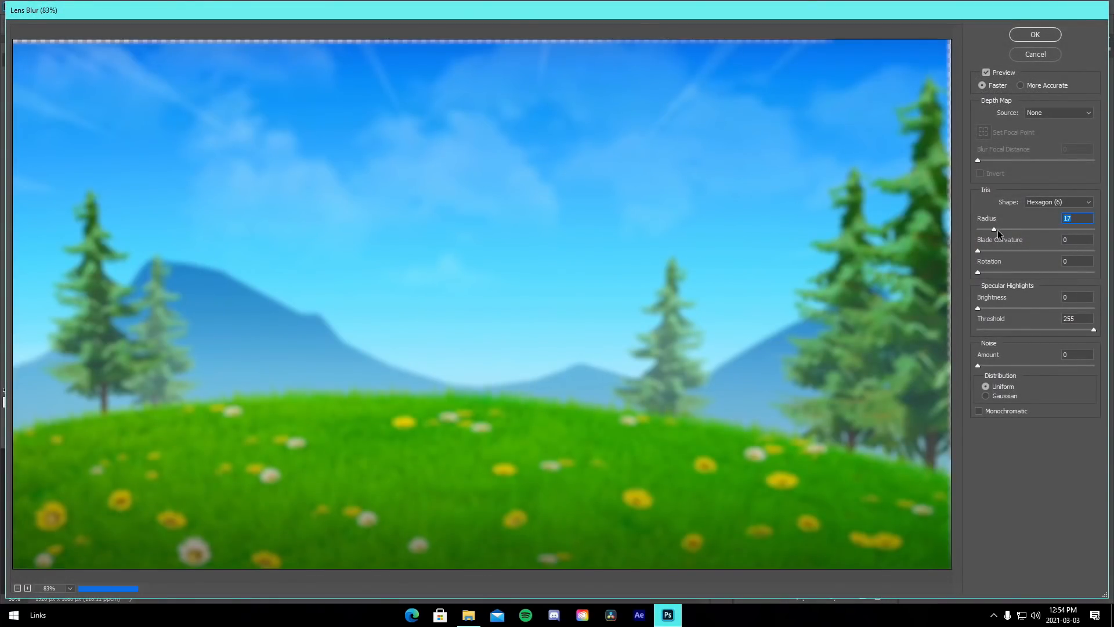
click(1034, 35)
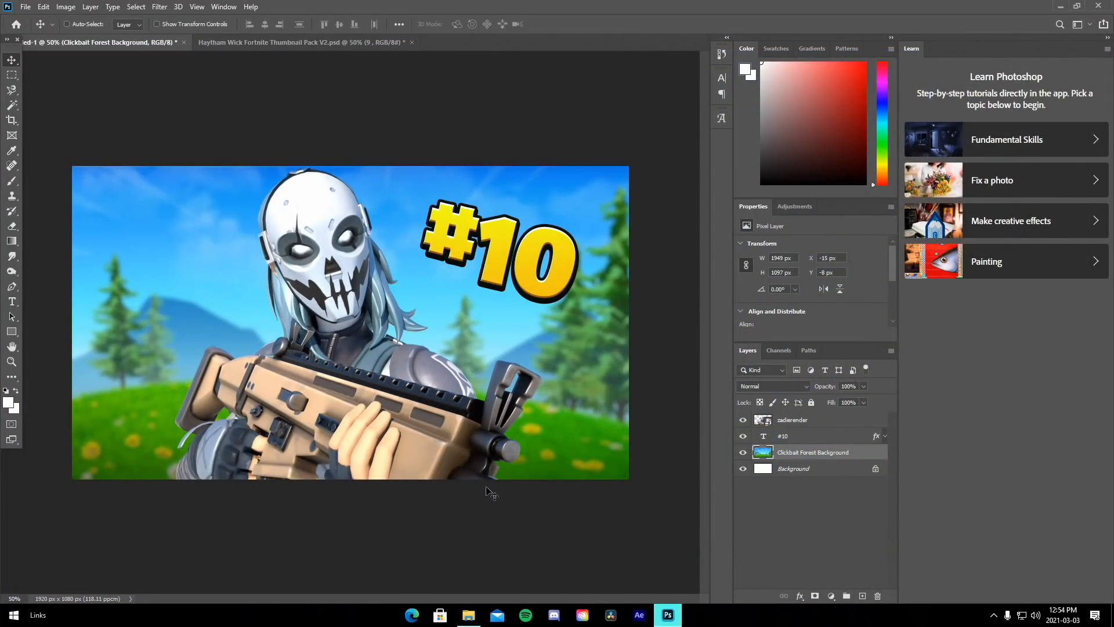
- Add an Outer Glow layer style to the zadierender layer
right_click(806, 420)
click(1004, 451)
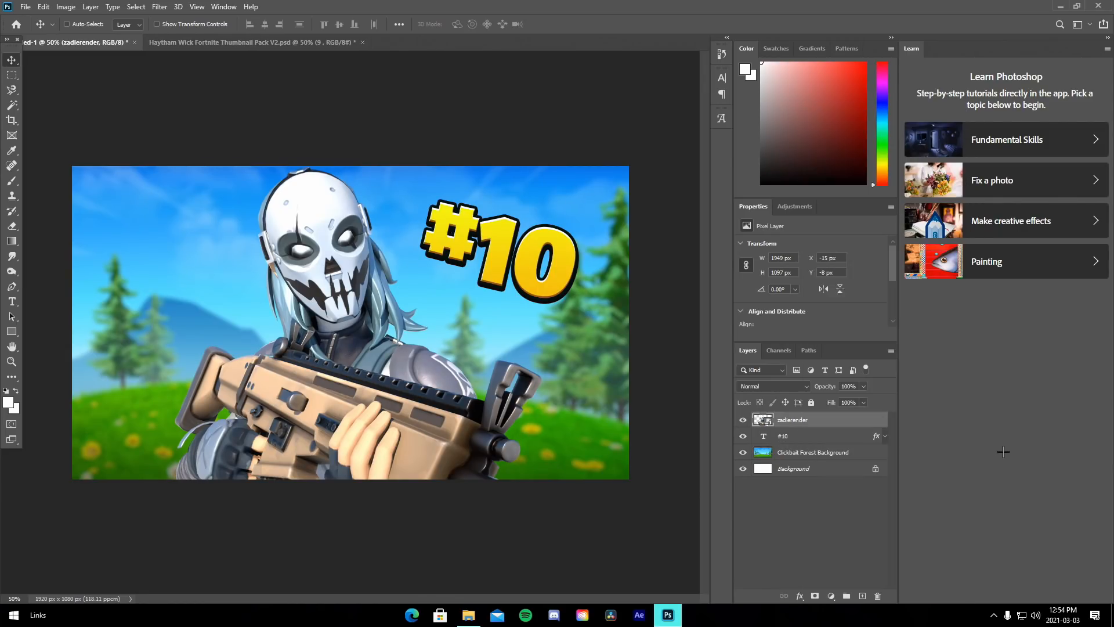
right_click(796, 422)
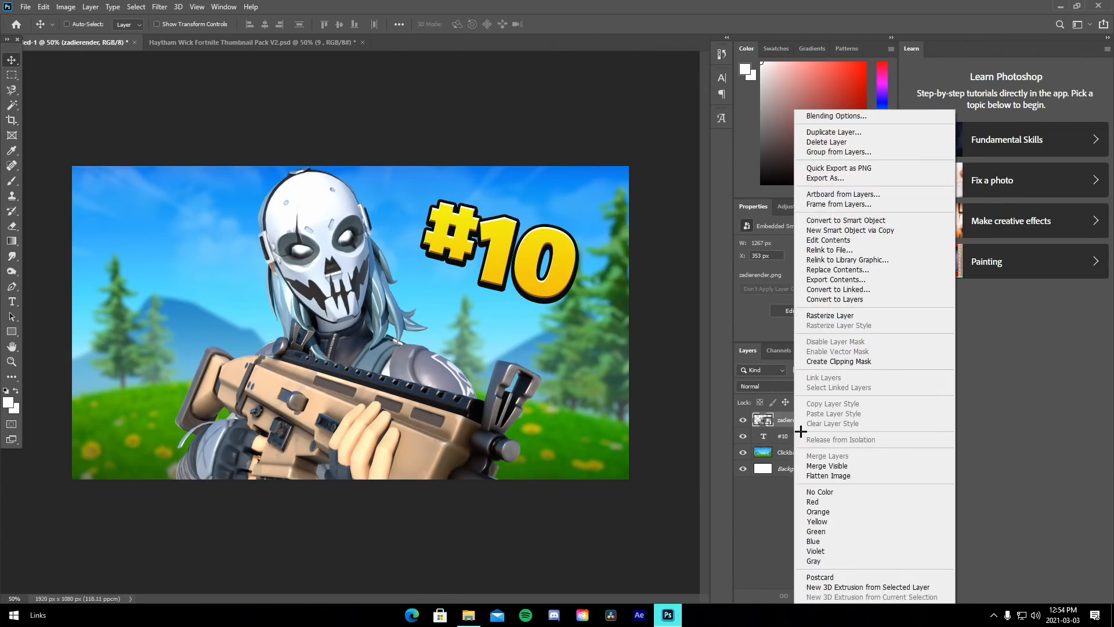
click(818, 114)
click(669, 318)
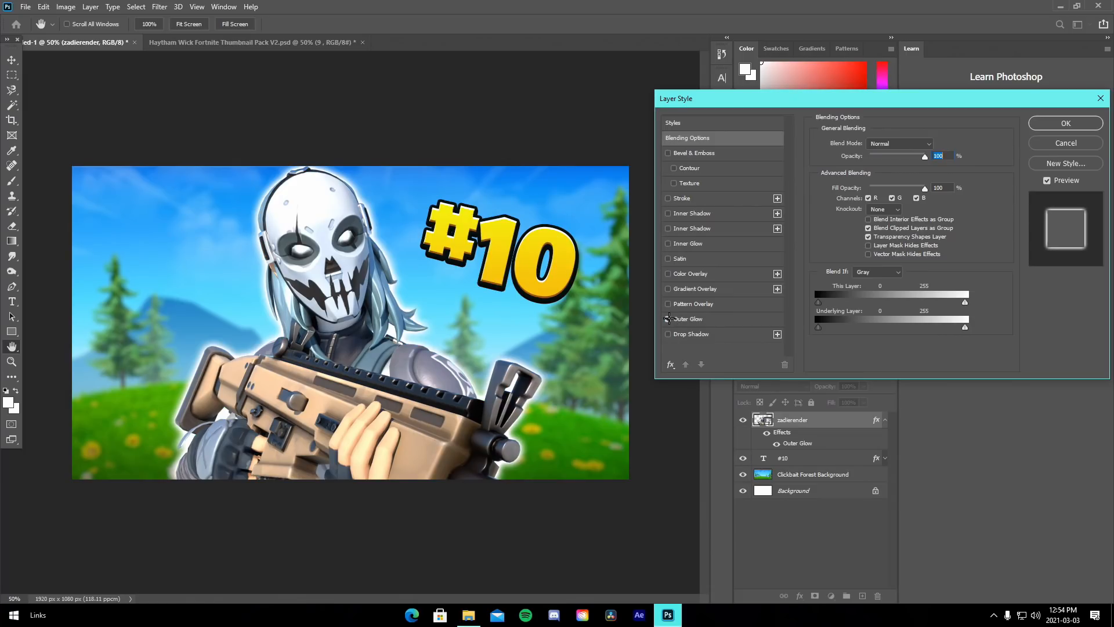
click(1052, 118)
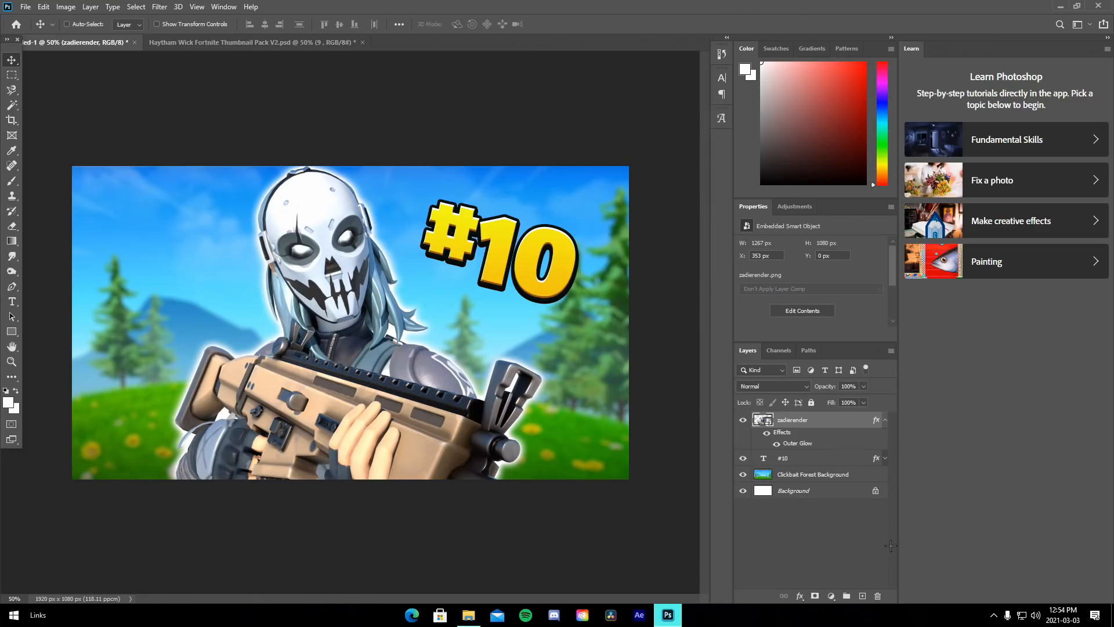
- Save the thumbnail in Photoshop format as samplethumbnailtutorial in the Complete Thumbnails folder
click(25, 6)
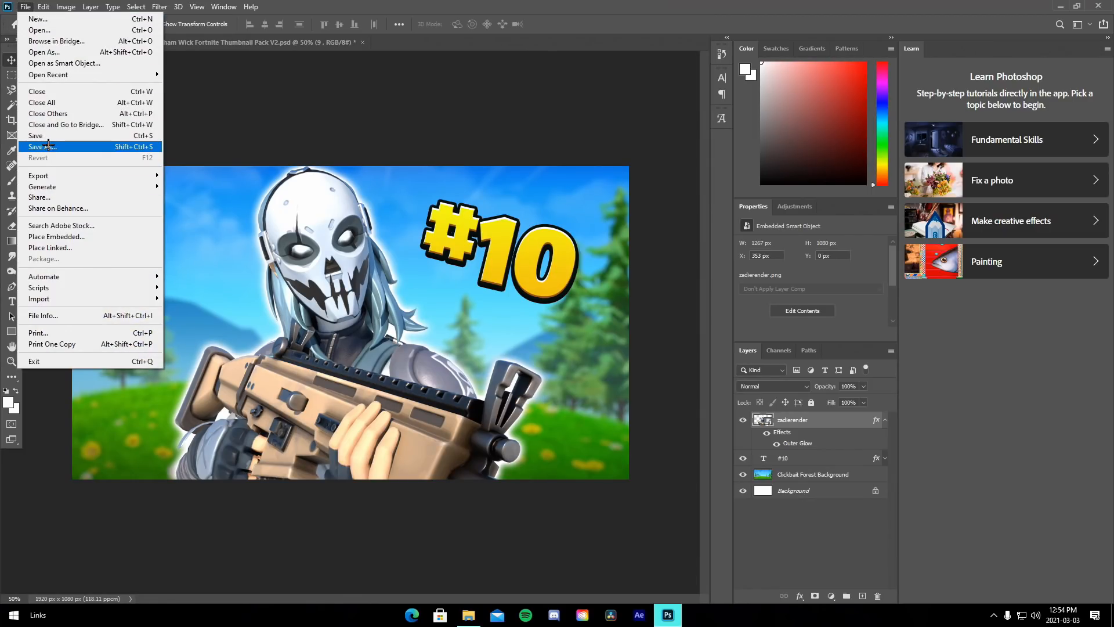
click(48, 145)
click(675, 357)
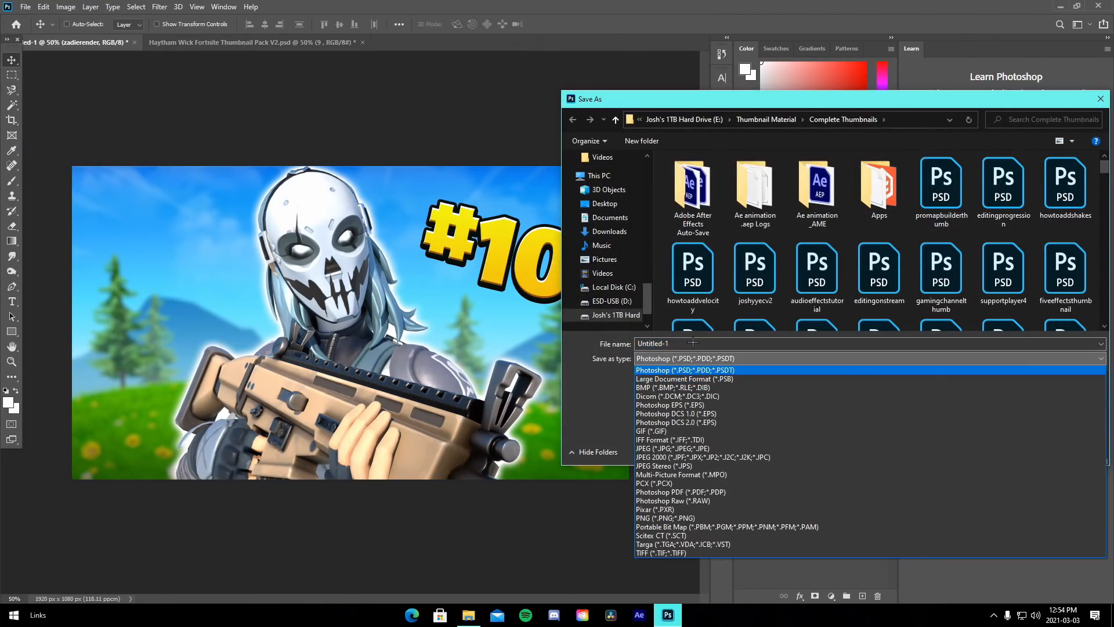
click(693, 342)
text(sam)
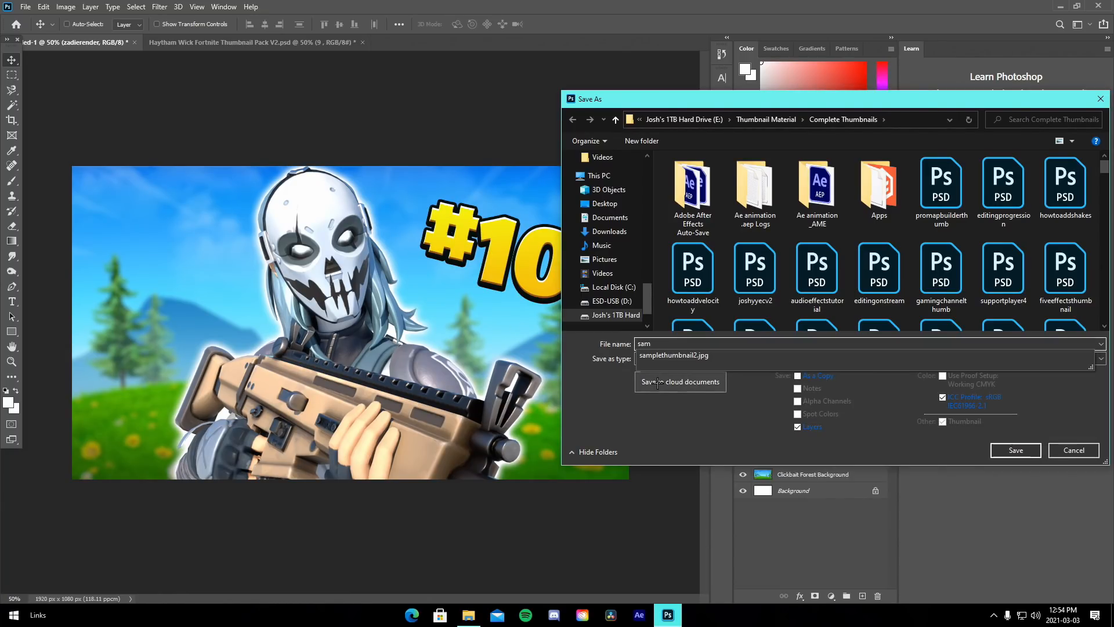
text(plethumbnailtutorial)
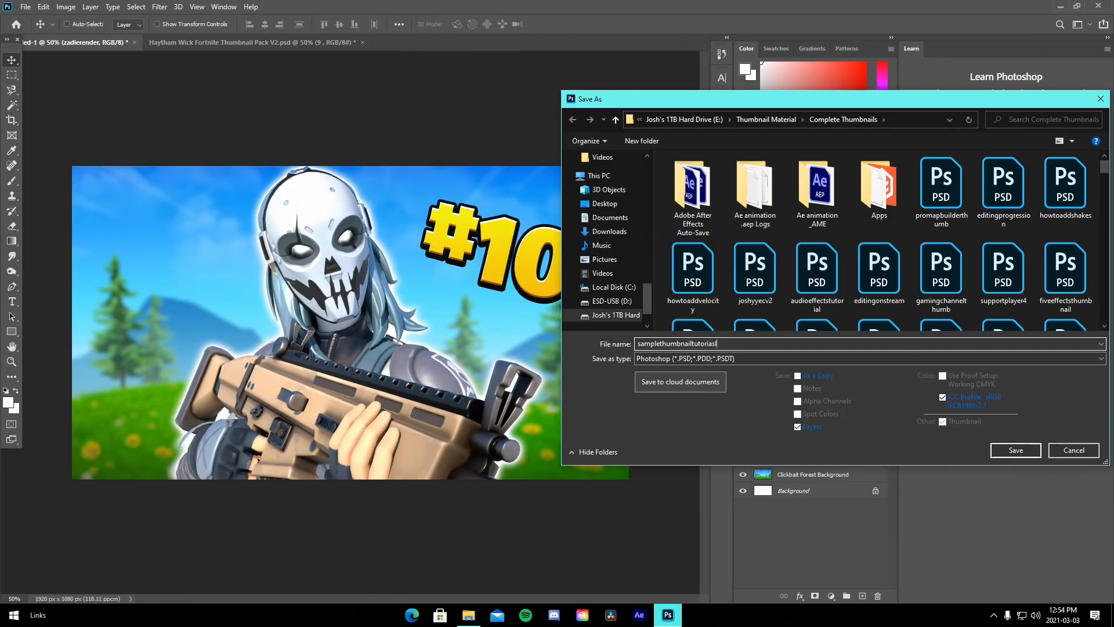